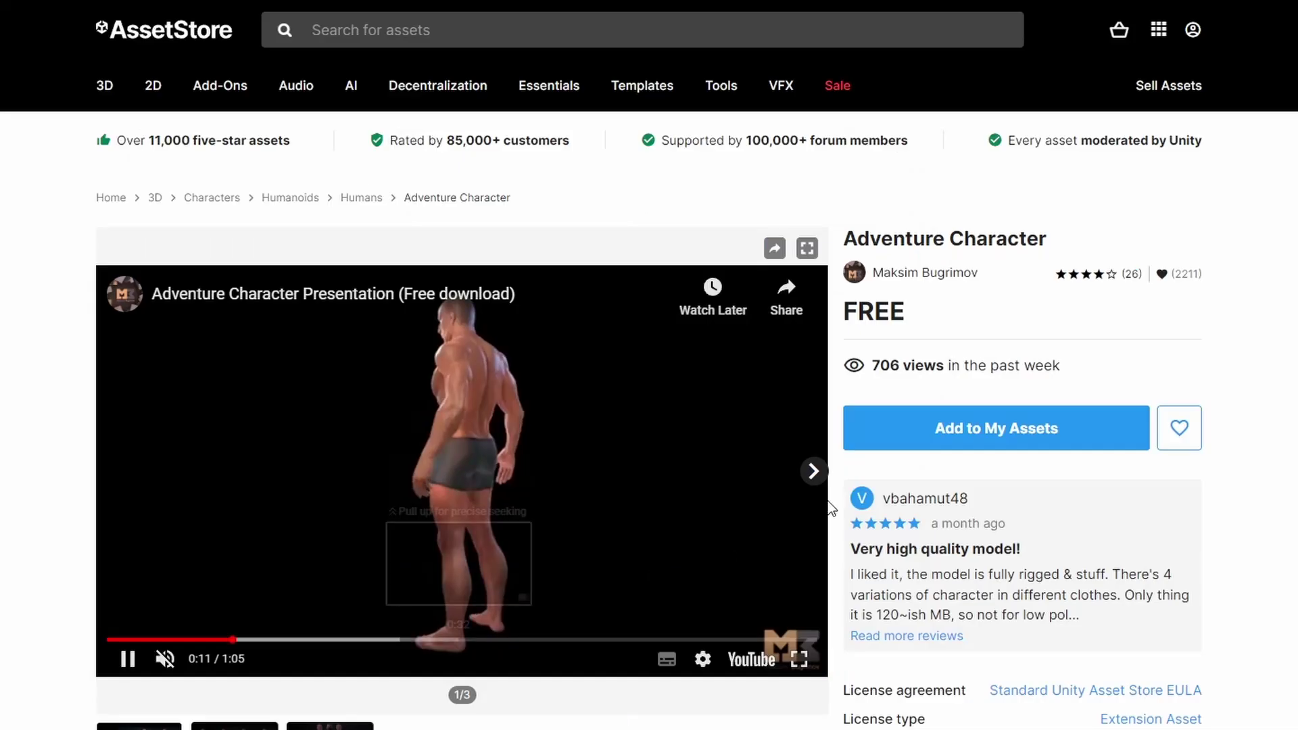
Skip ahead in the character presentation video and drop Man_03 into the scene
click(422, 640)
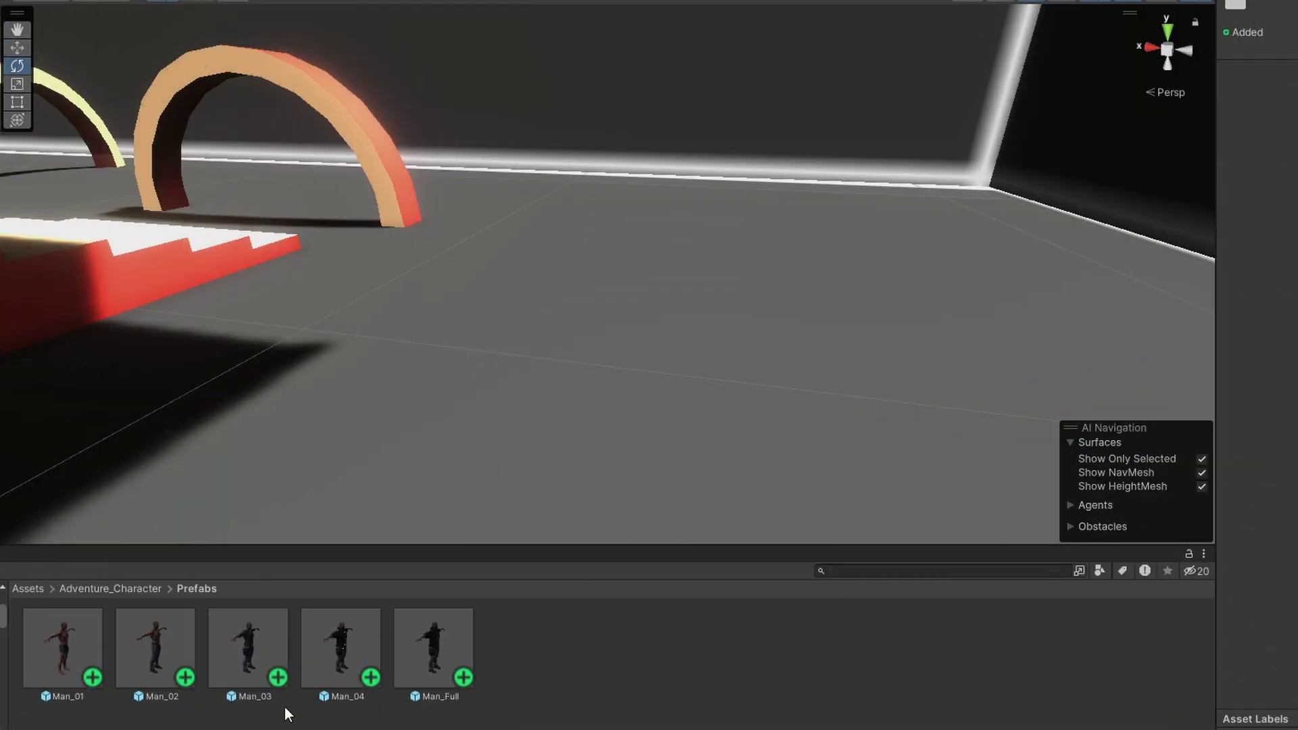
drag(257, 649, 614, 330)
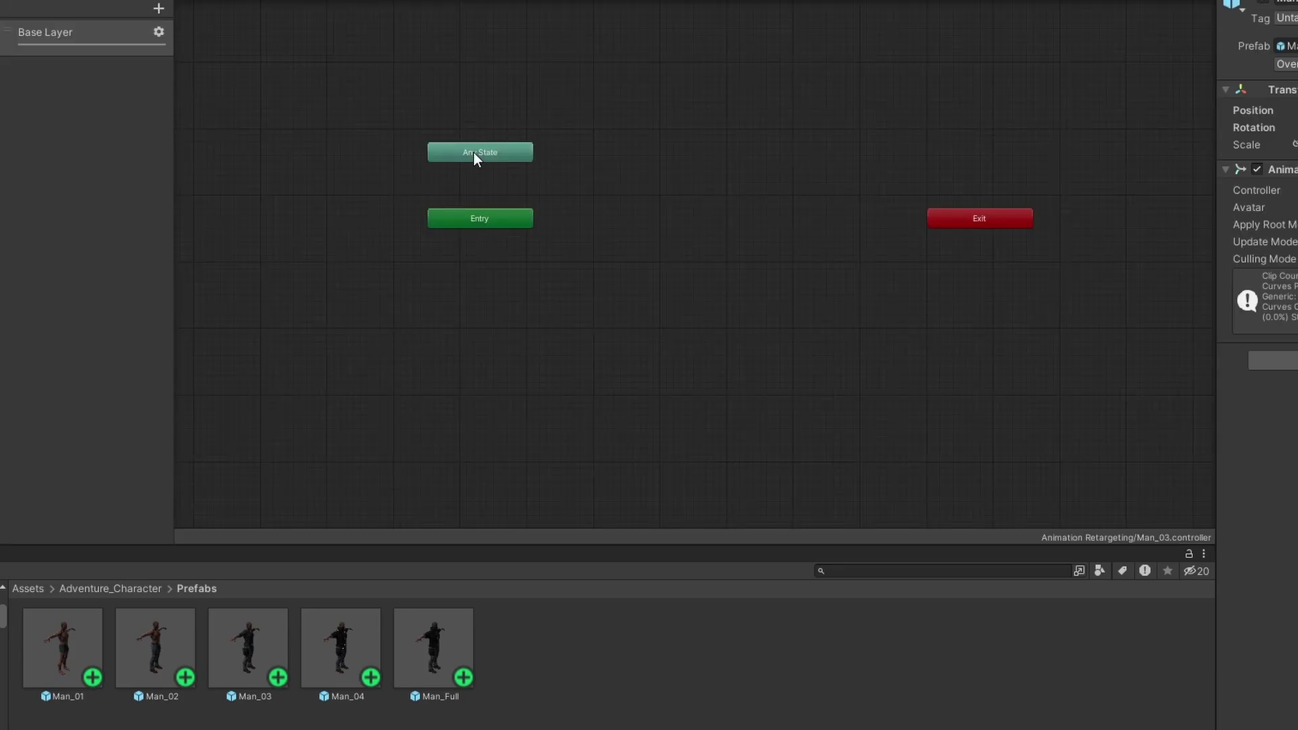
scroll(473, 152, up, 4)
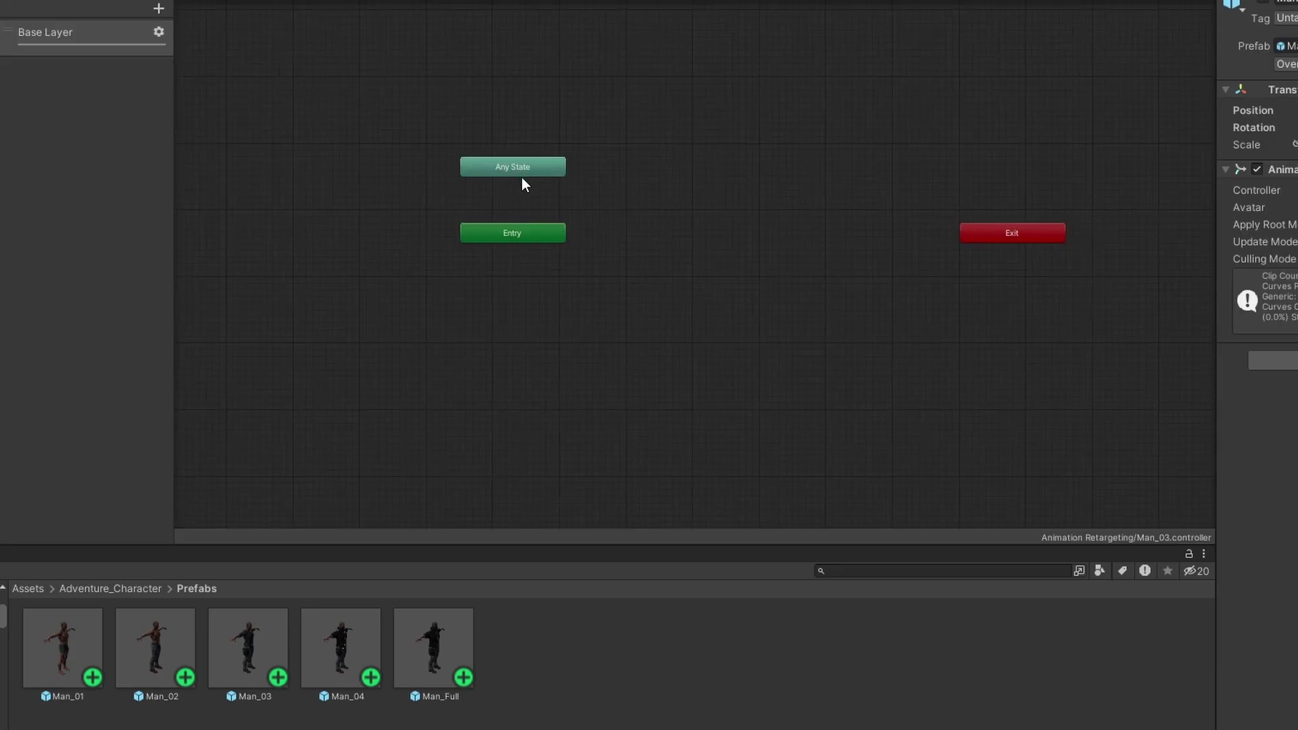
scroll(511, 196, up, 3)
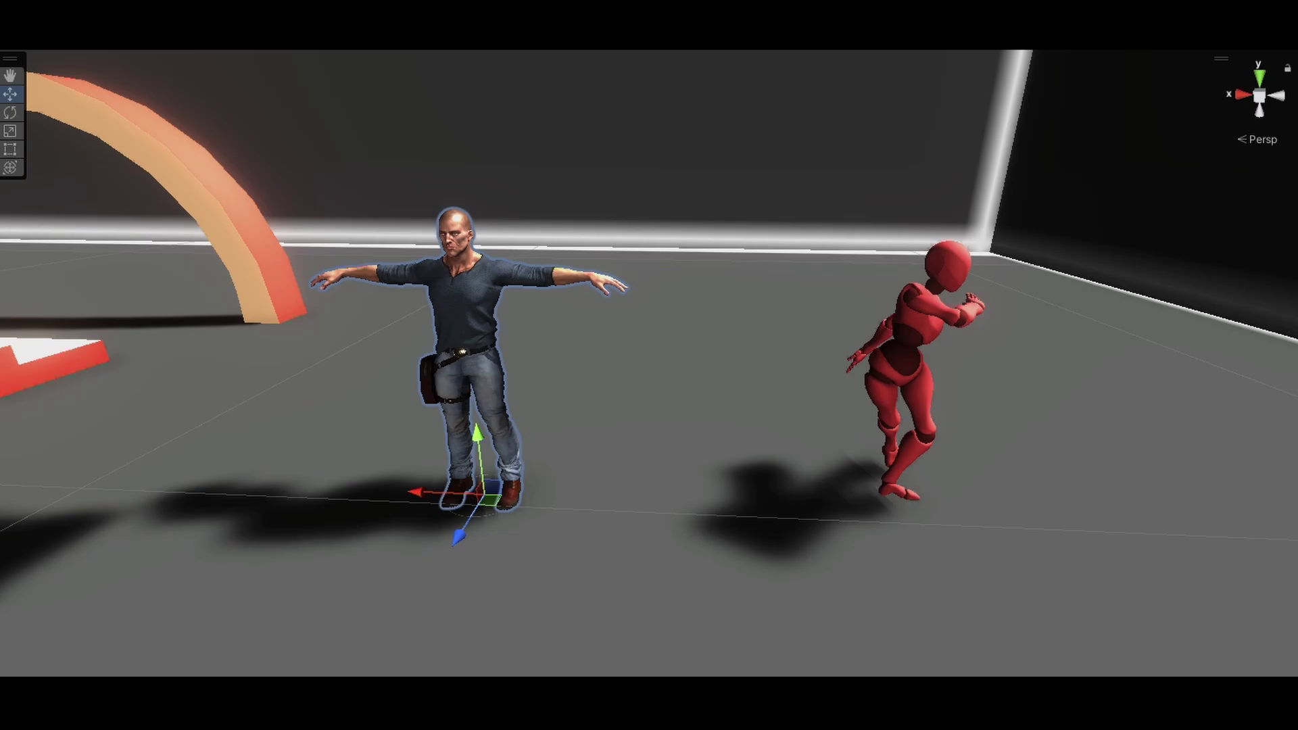
Orbit around the horse and rider, then bring the Unity tutorial project forward
alt+drag(1213, 506, 1186, 485)
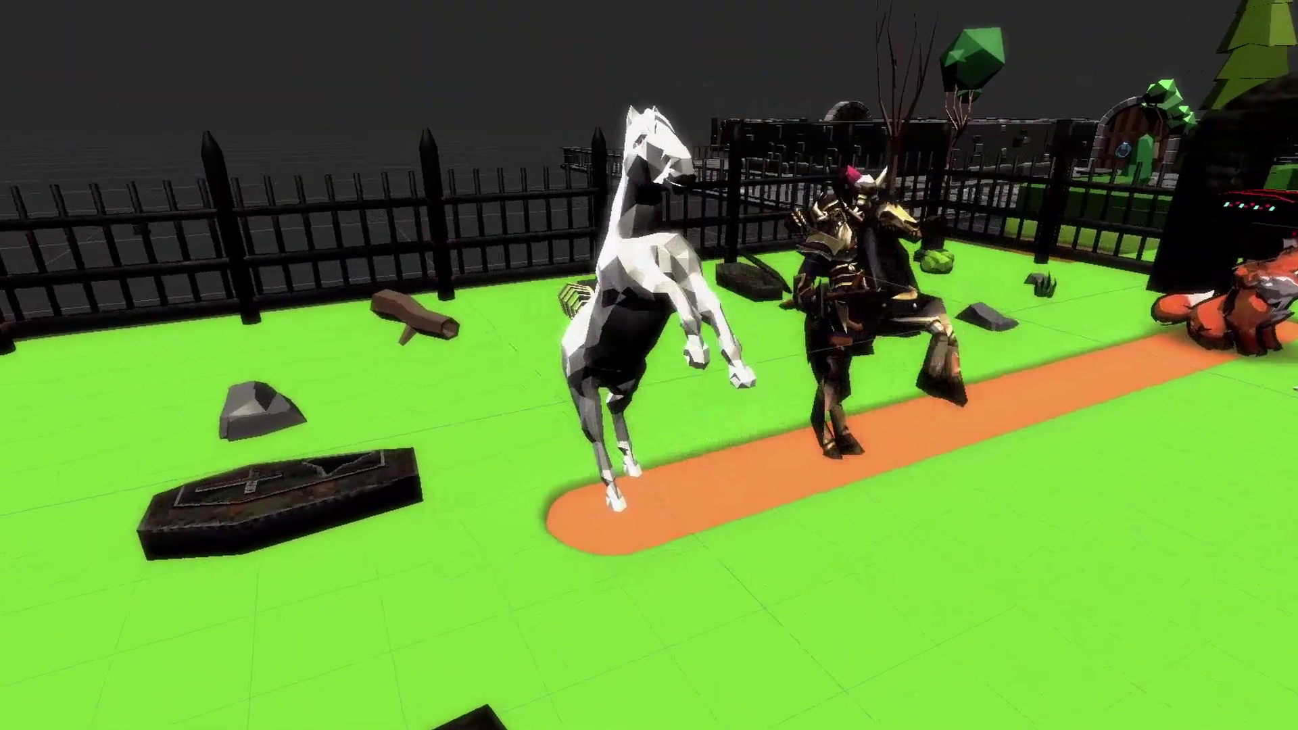
alt+drag(1295, 321, 935, 329)
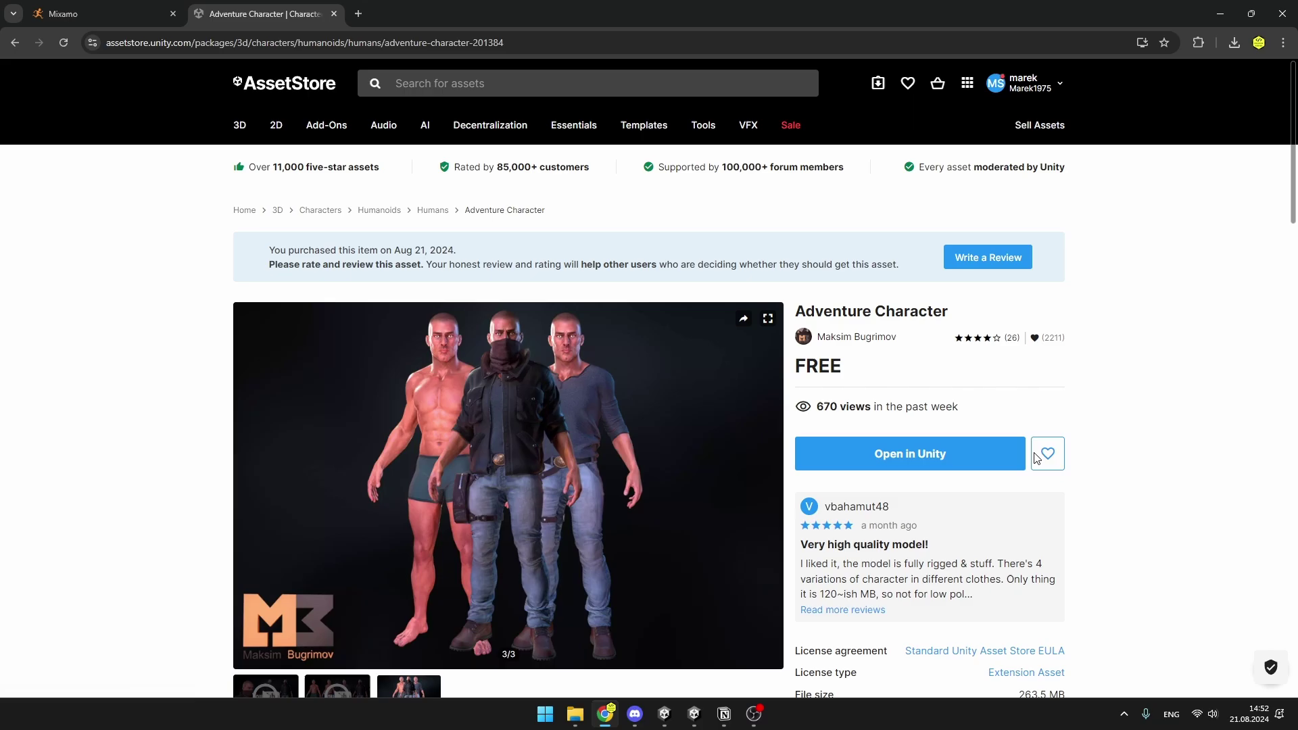
click(664, 714)
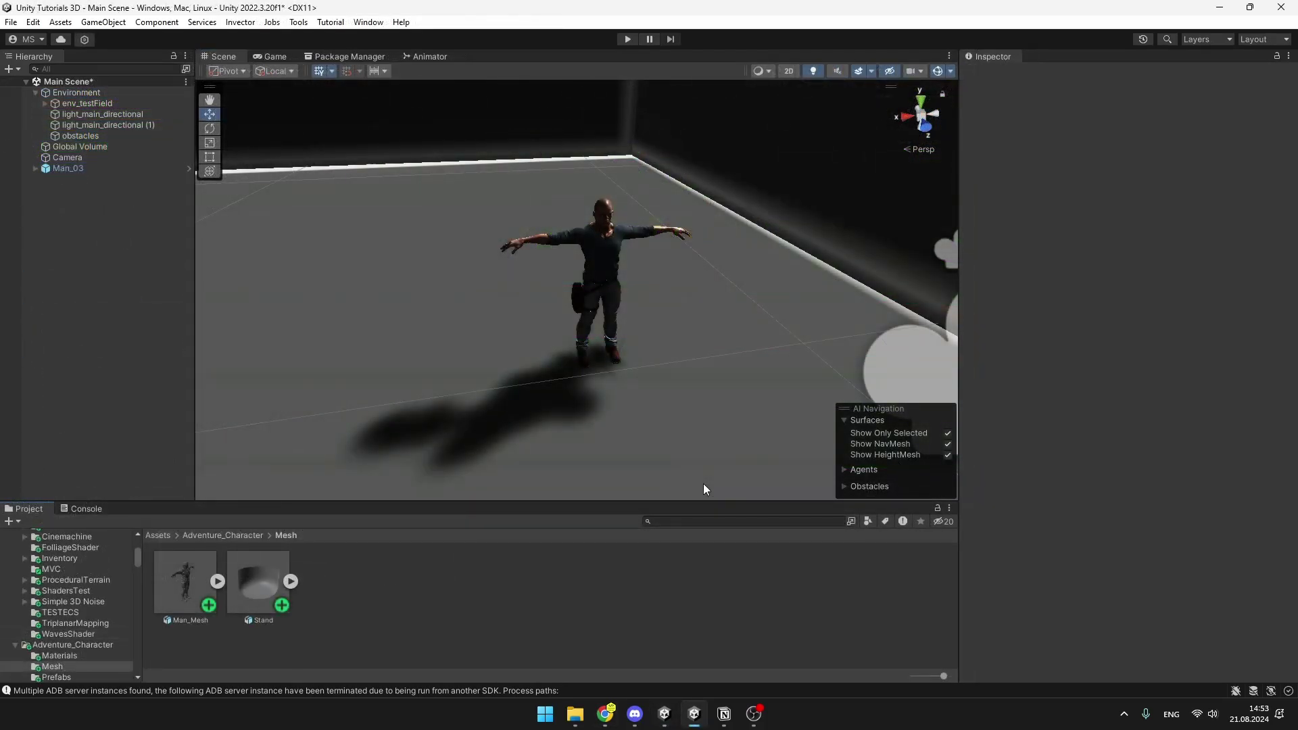
Confirm Man_Mesh's rig Animation Type stays Humanoid, then go back to the Adventure Character page
click(190, 587)
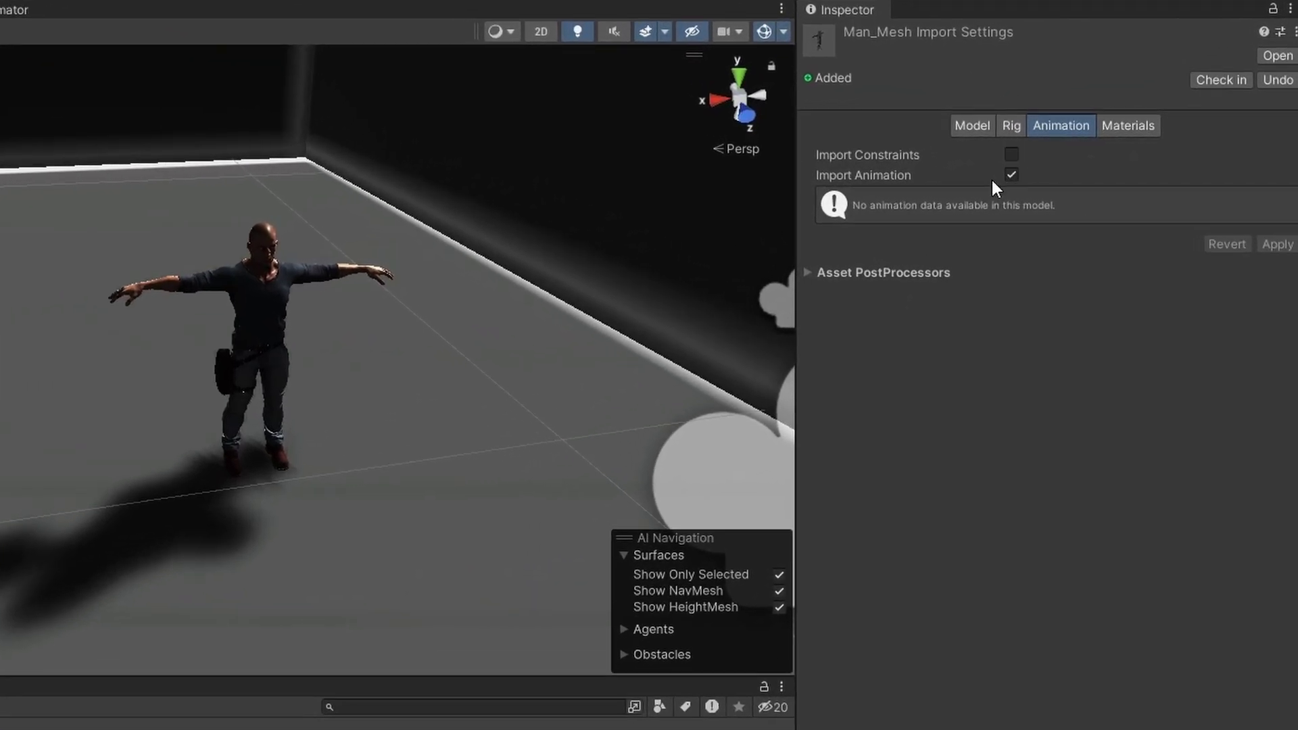
click(1012, 131)
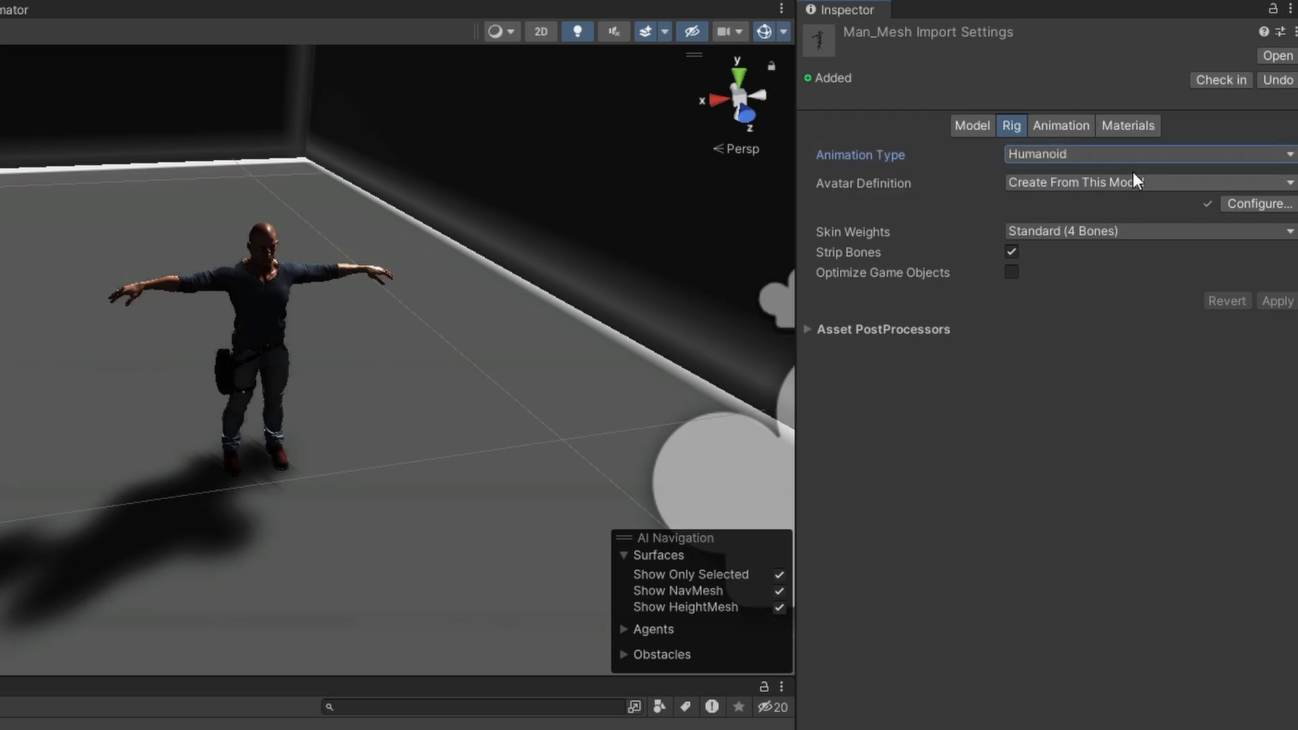
click(1066, 154)
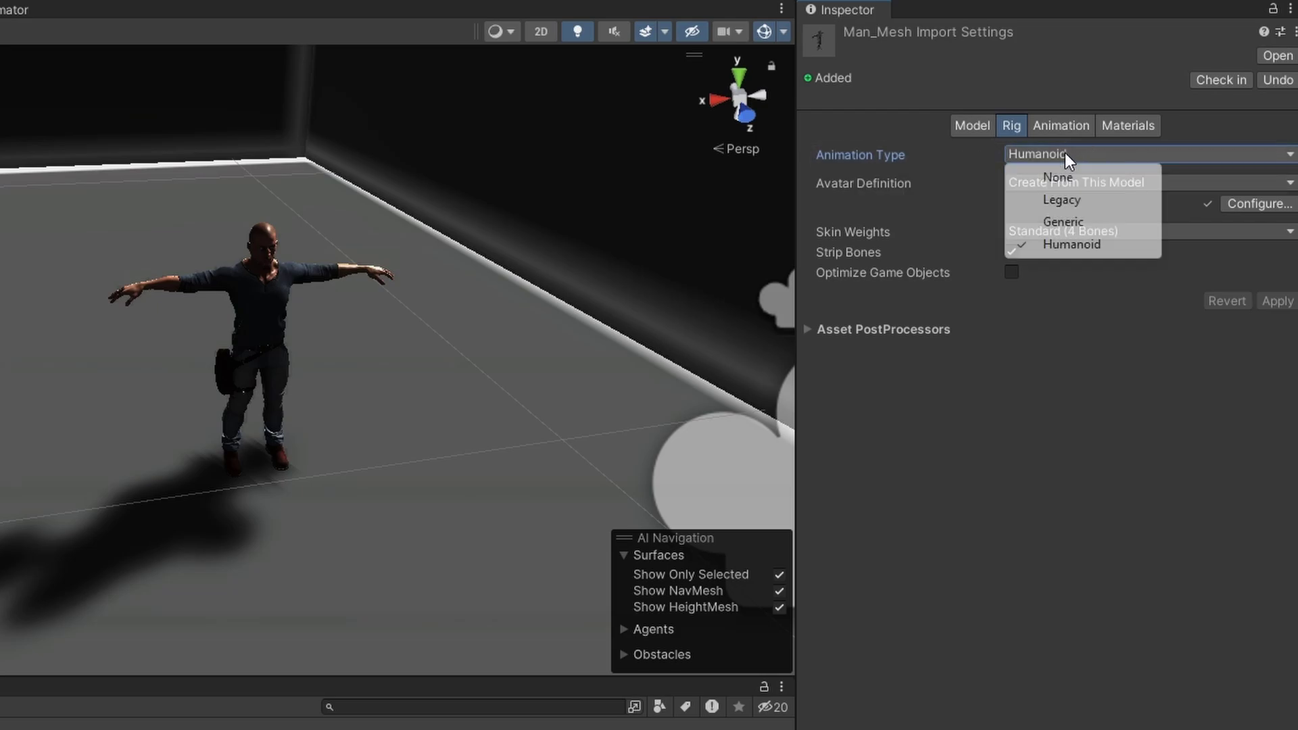
click(1079, 216)
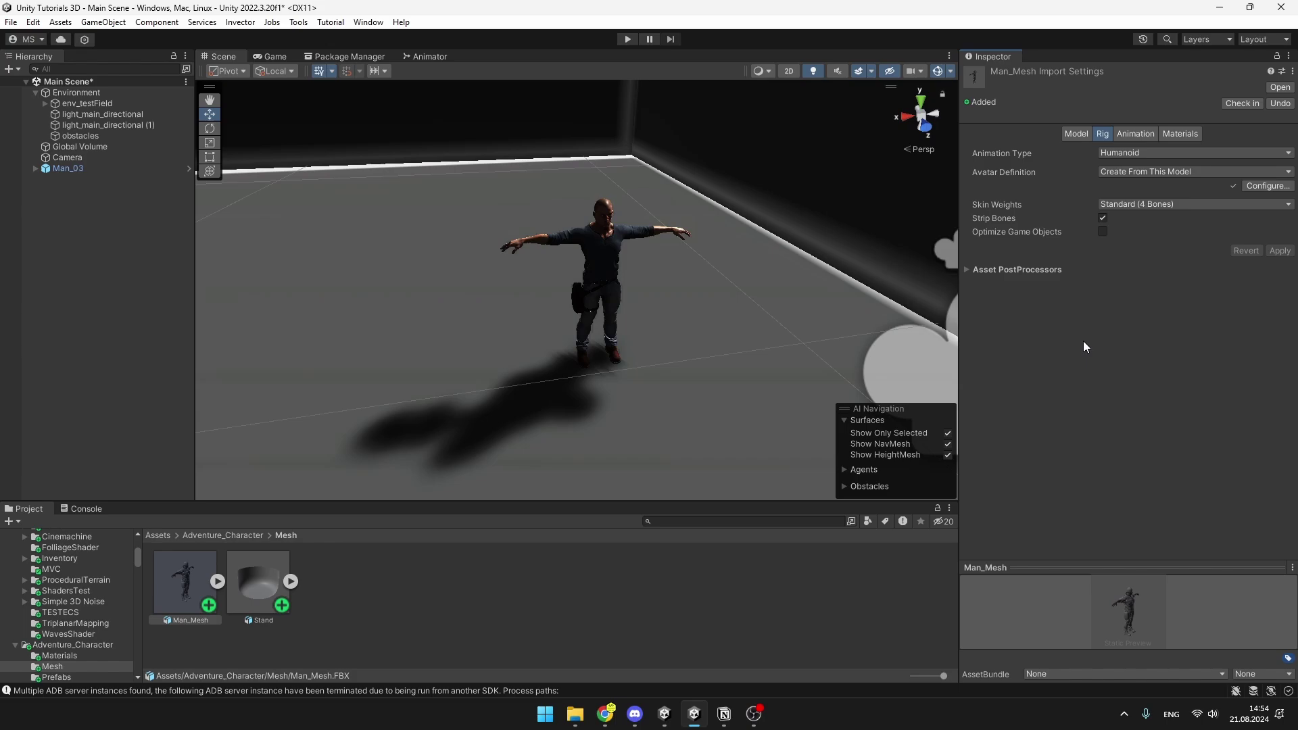
right_drag(689, 338, 591, 327)
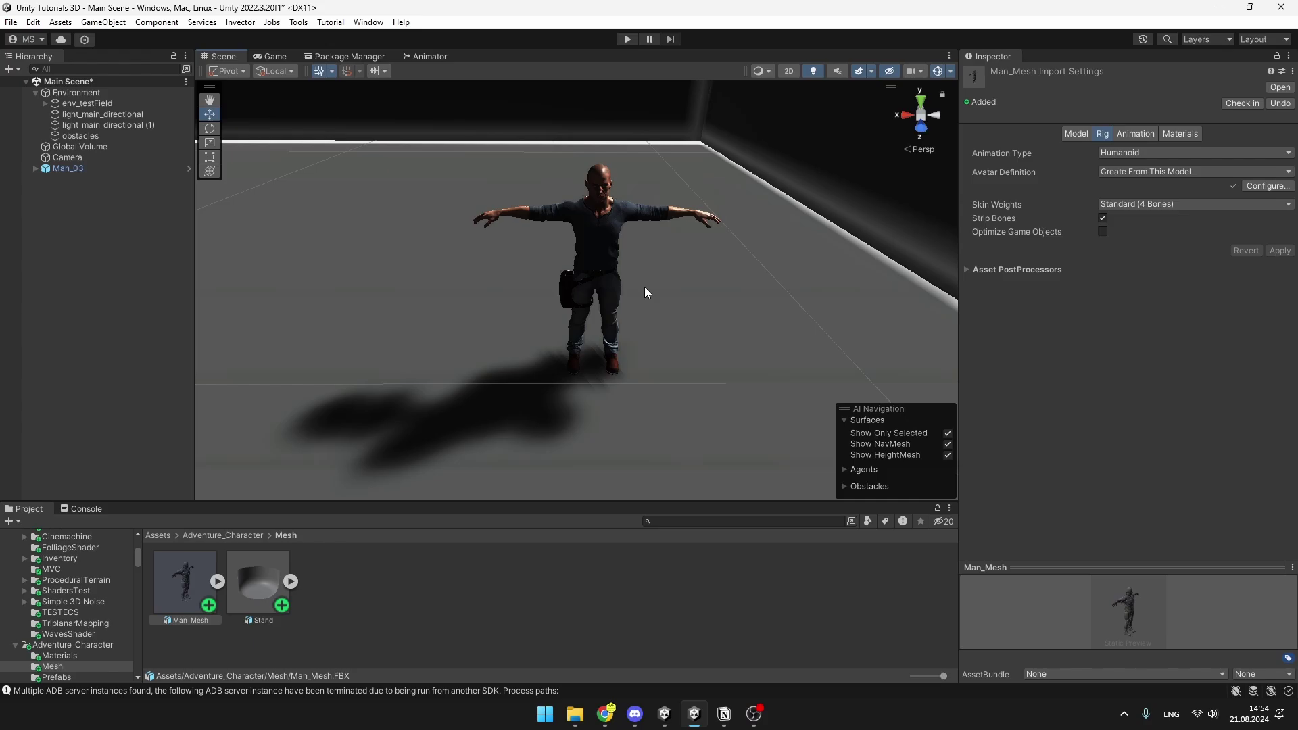
click(605, 714)
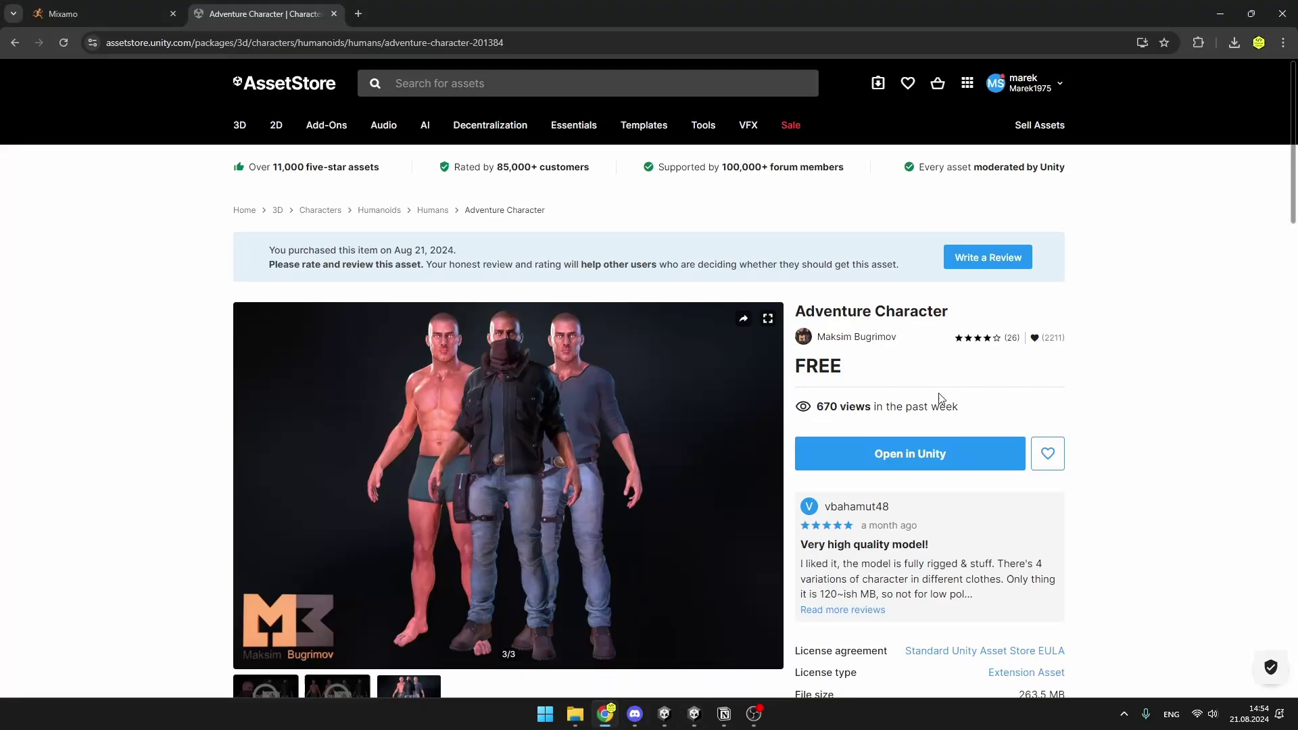
Switch to Mixamo and browse the animation grid with Hip Hop Dancing on X Bot
click(136, 12)
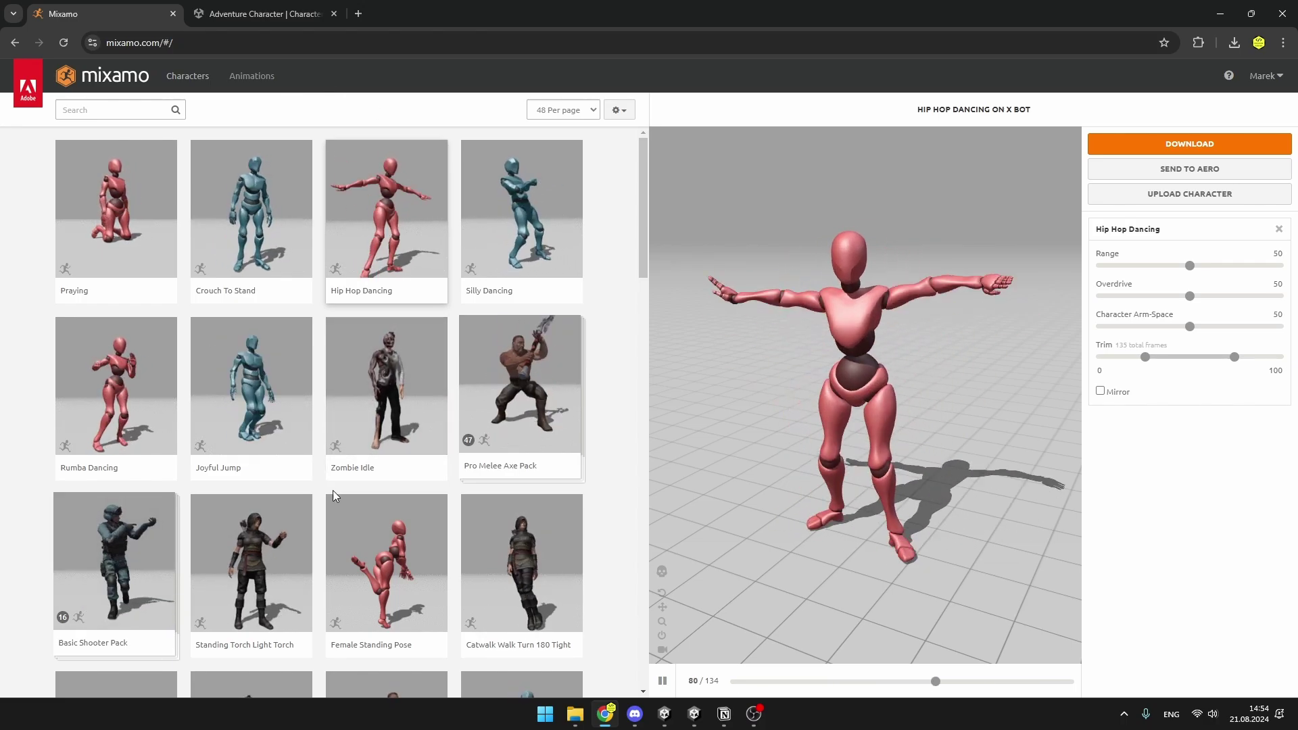
scroll(325, 535, down, 3)
scroll(320, 542, up, 3)
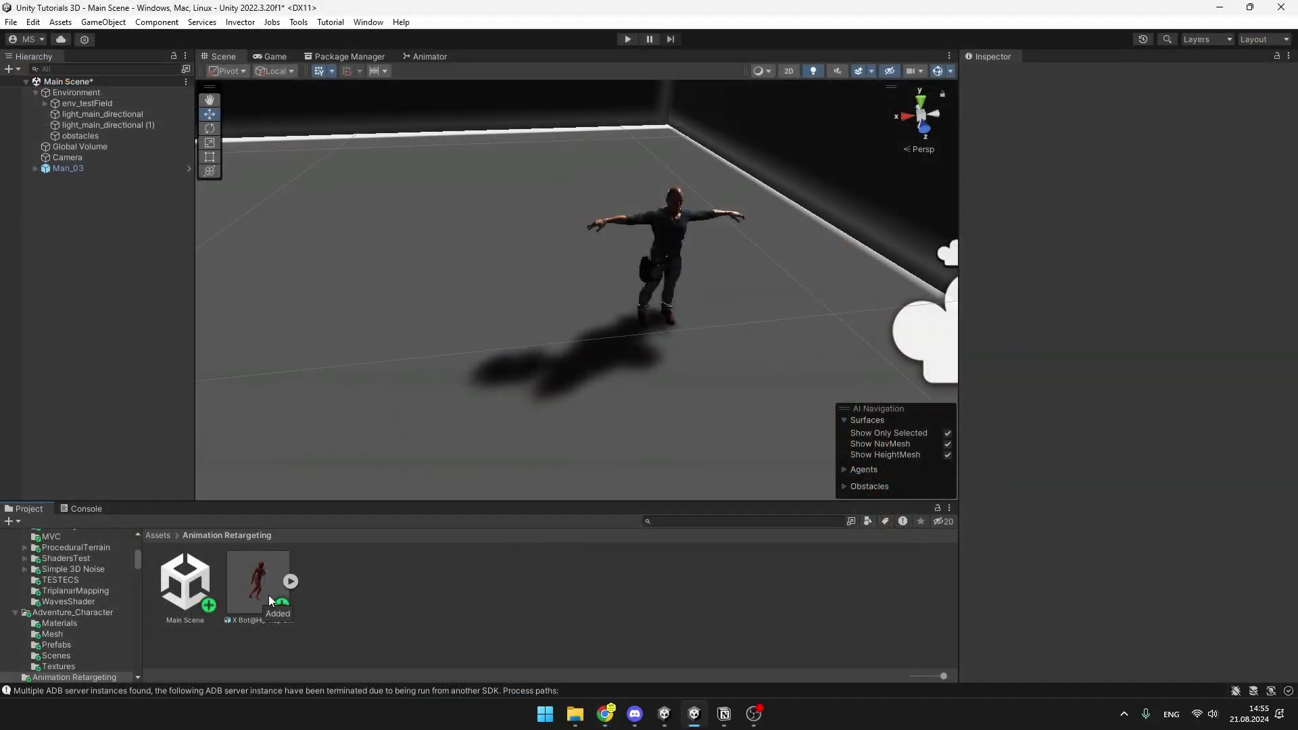
Place X Bot@Hip Hop Dancing beside the man and keep its rig Animation Type Humanoid
drag(269, 595, 480, 333)
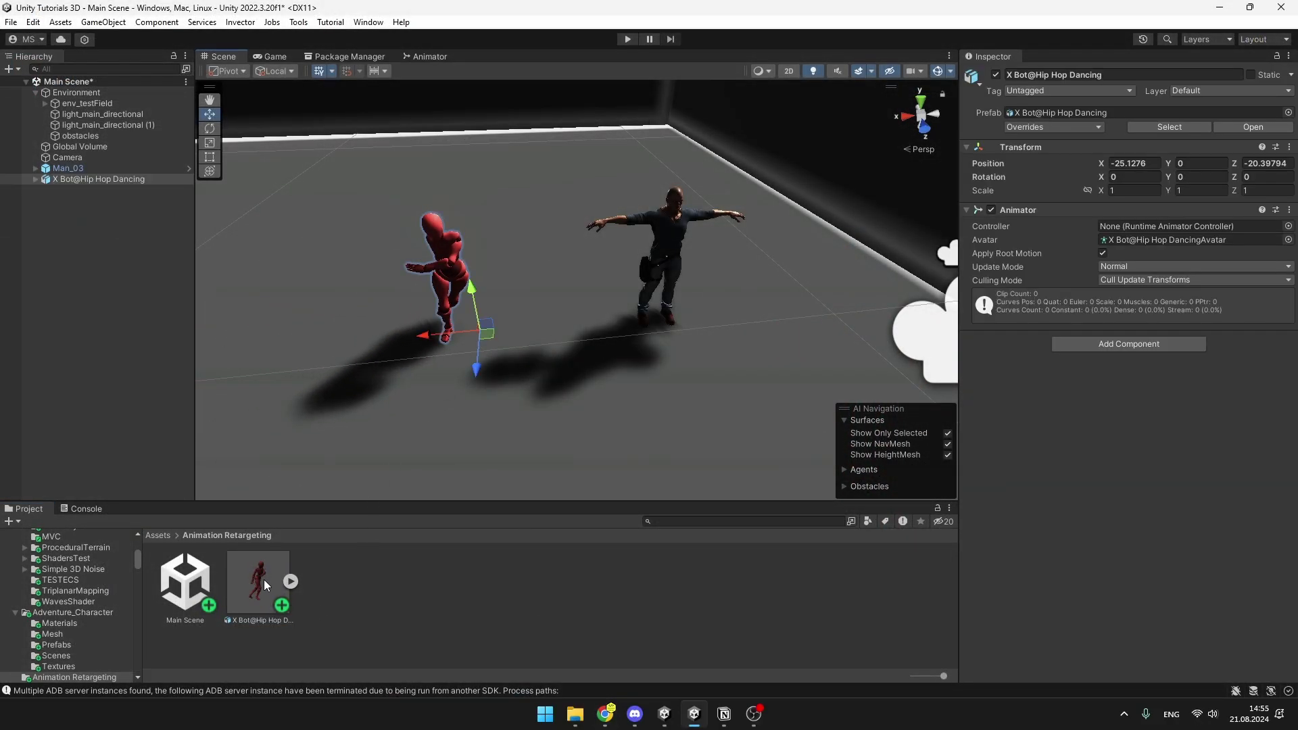
click(250, 591)
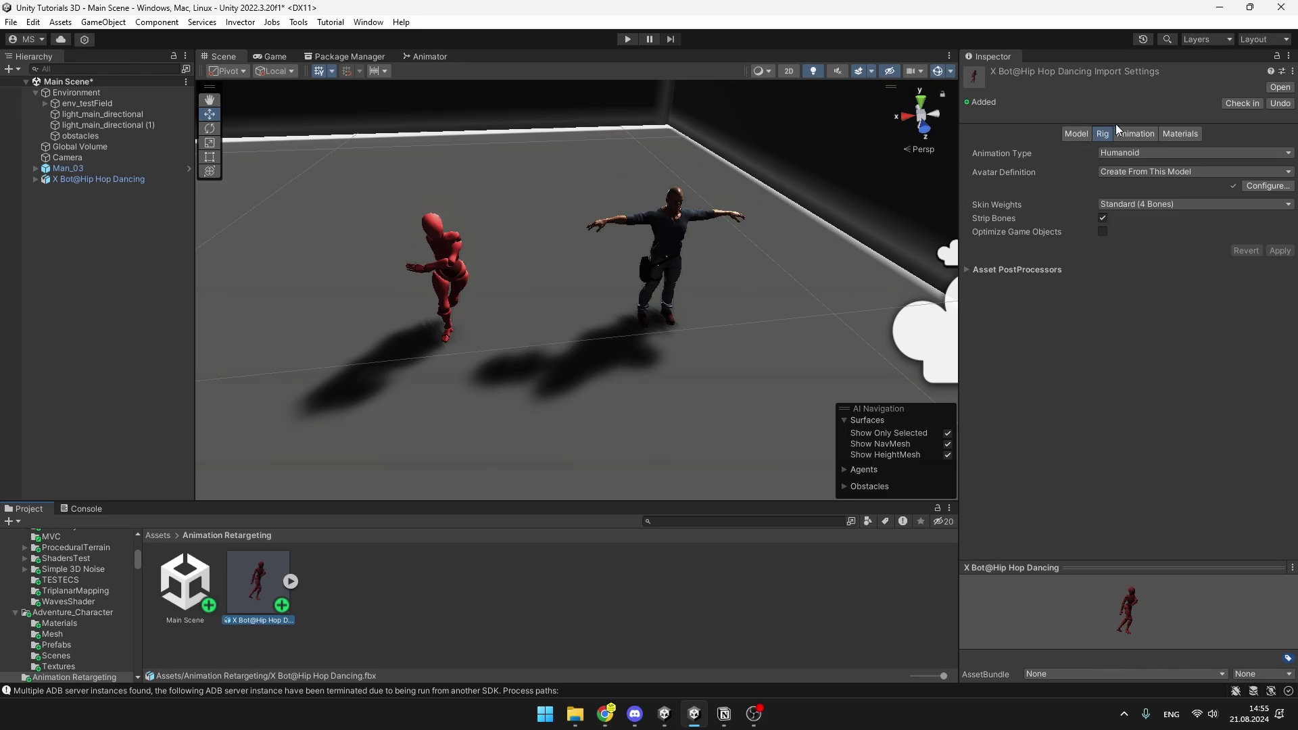
click(1130, 154)
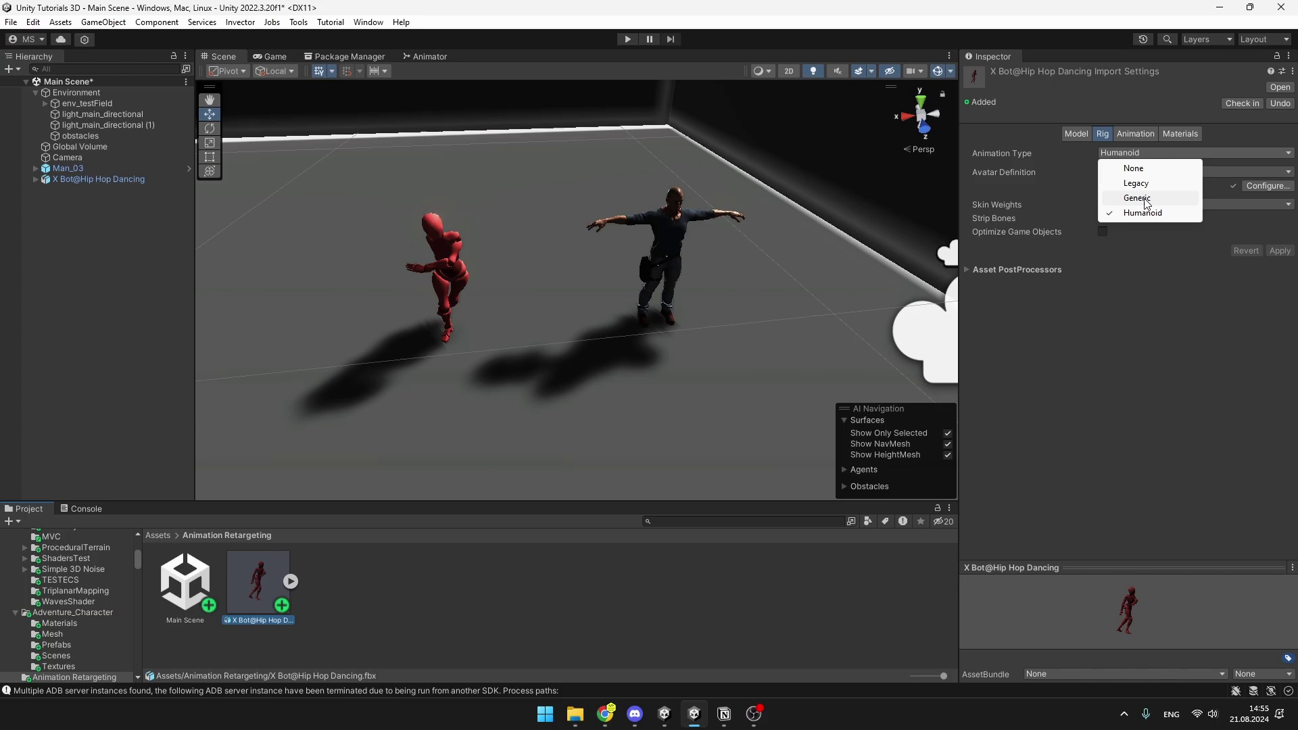
click(757, 288)
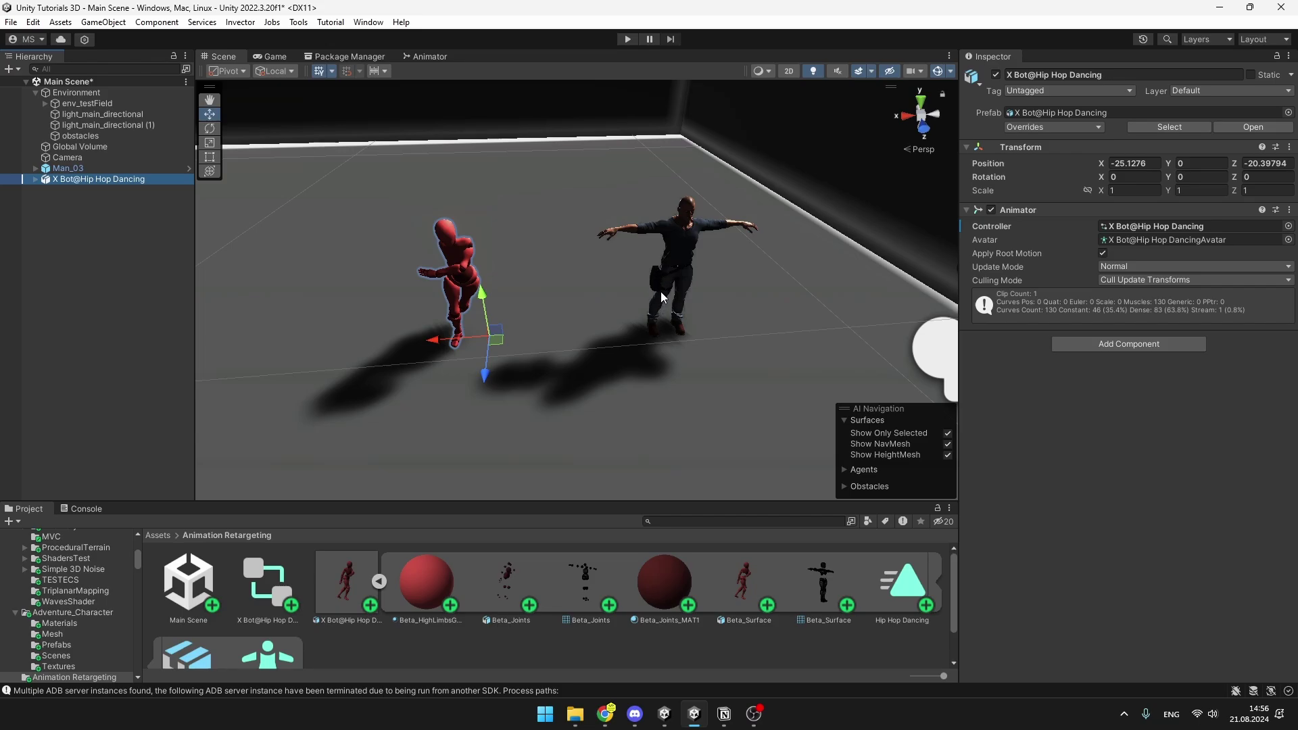
Give Man_03 a Hip Hop Dancing controller and move that state below Entry in the Animator
click(135, 168)
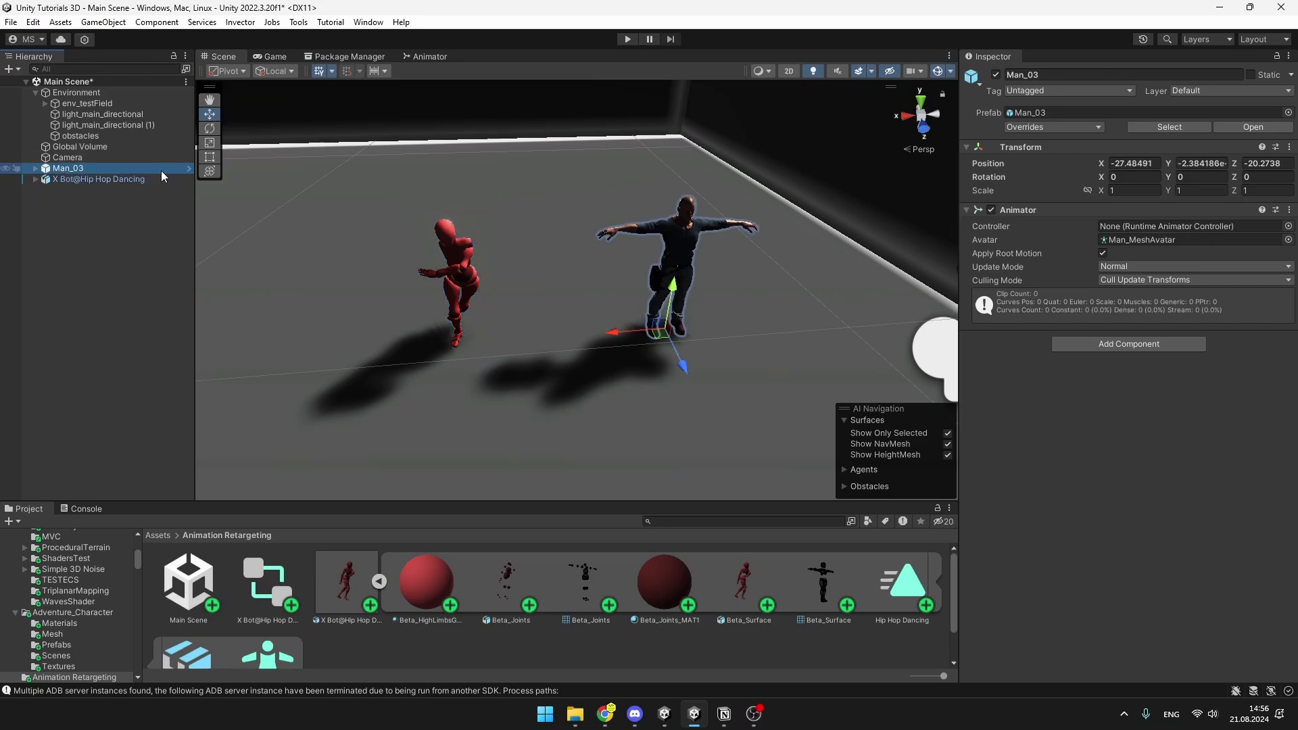
drag(911, 591, 1207, 412)
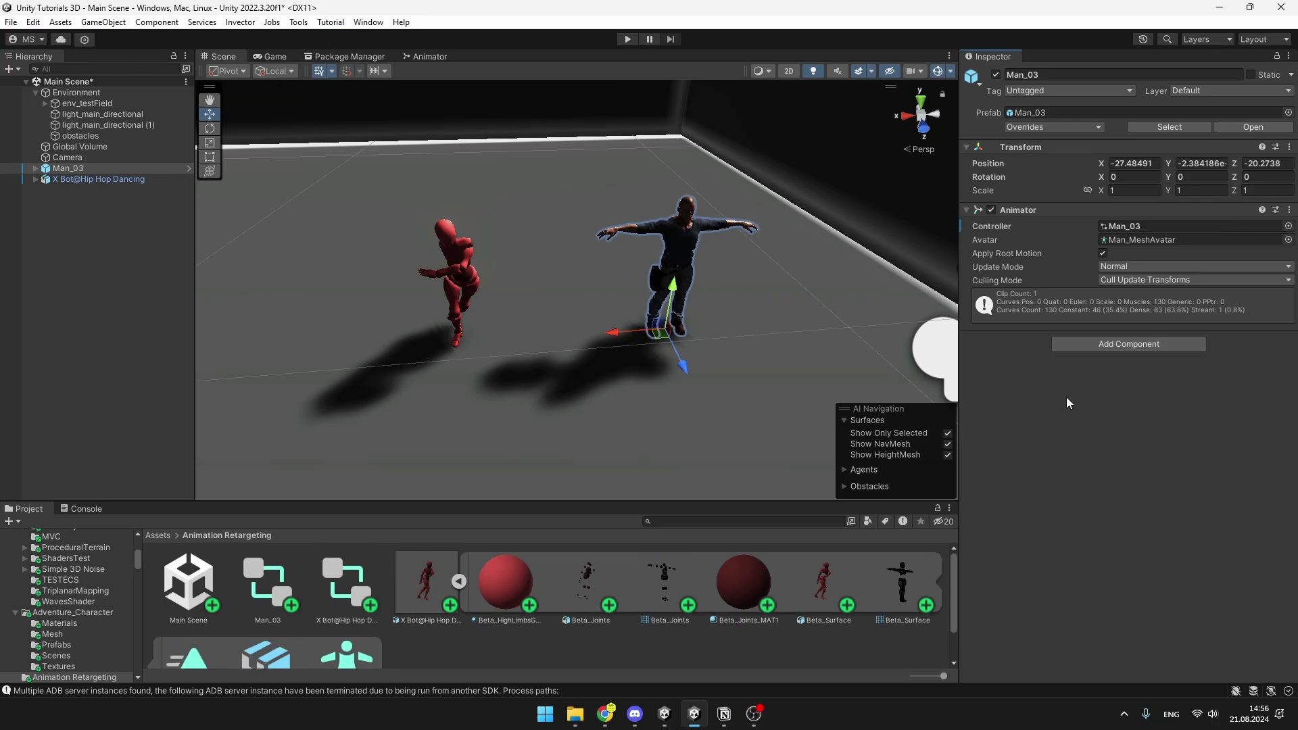
click(429, 57)
drag(519, 203, 422, 362)
scroll(282, 659, down, 1)
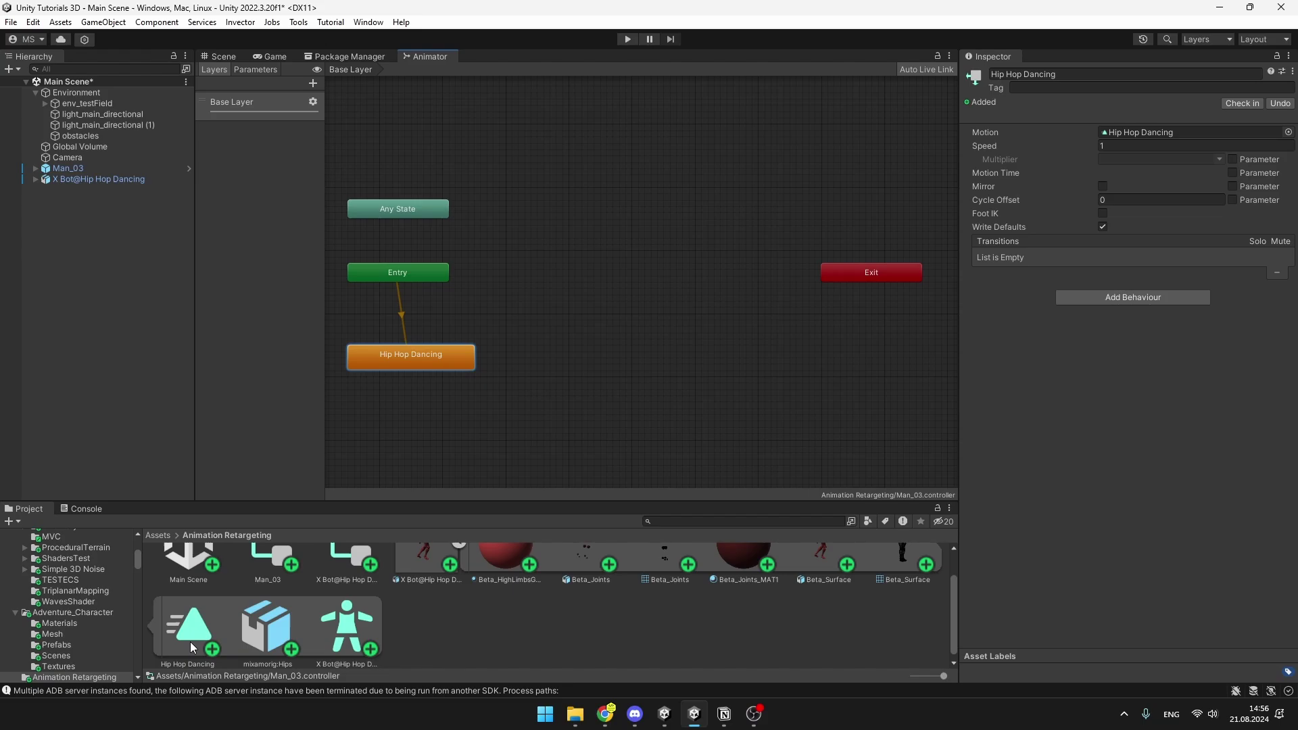
drag(188, 619, 587, 324)
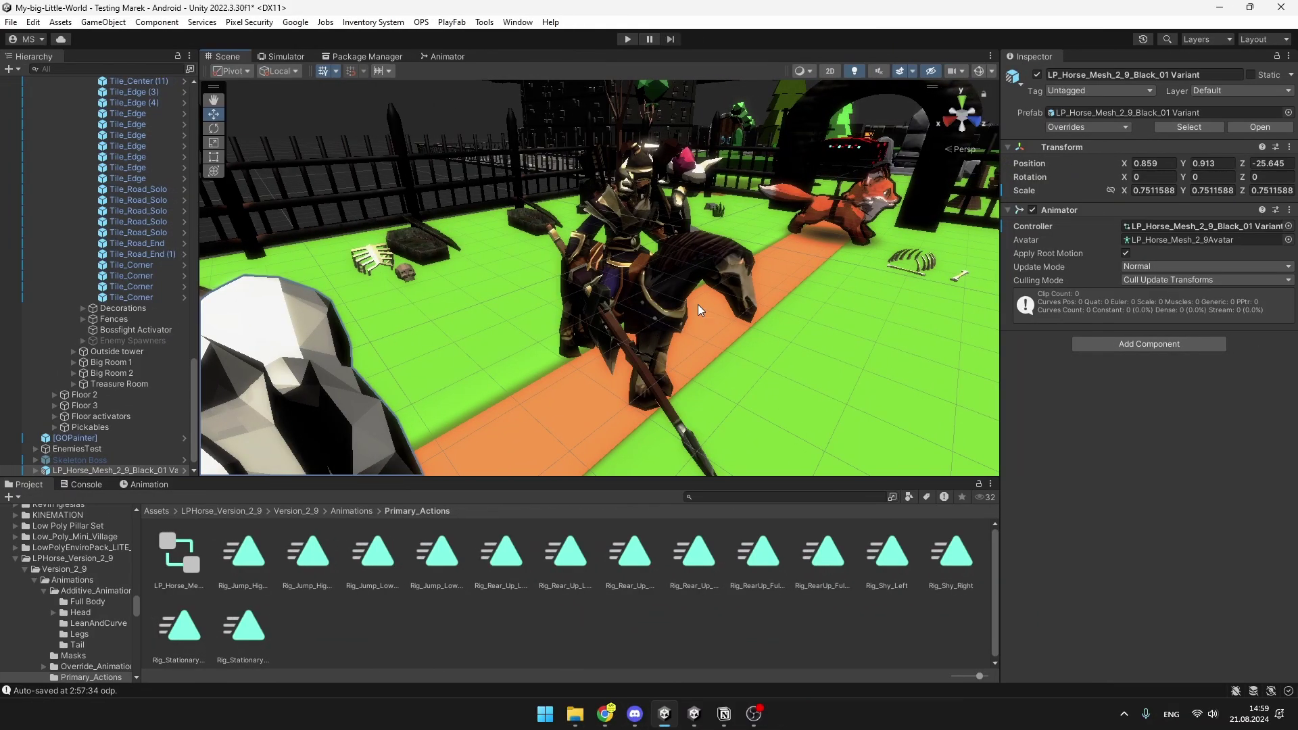
Orbit to the cavalry rider and white horse, then preview Rig_Rear_Up_VeryLight_Left on LP_Horse_Mesh
click(653, 289)
alt+drag(654, 289, 681, 310)
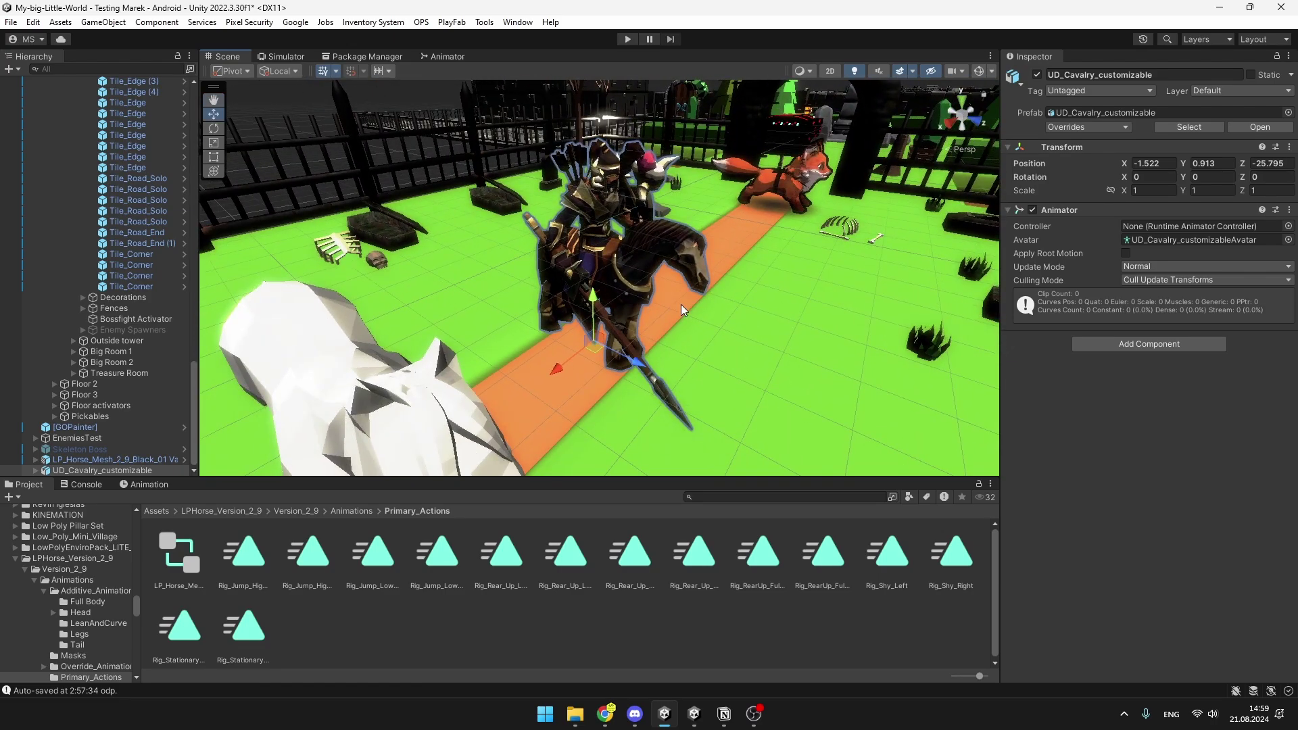
scroll(630, 319, up, 3)
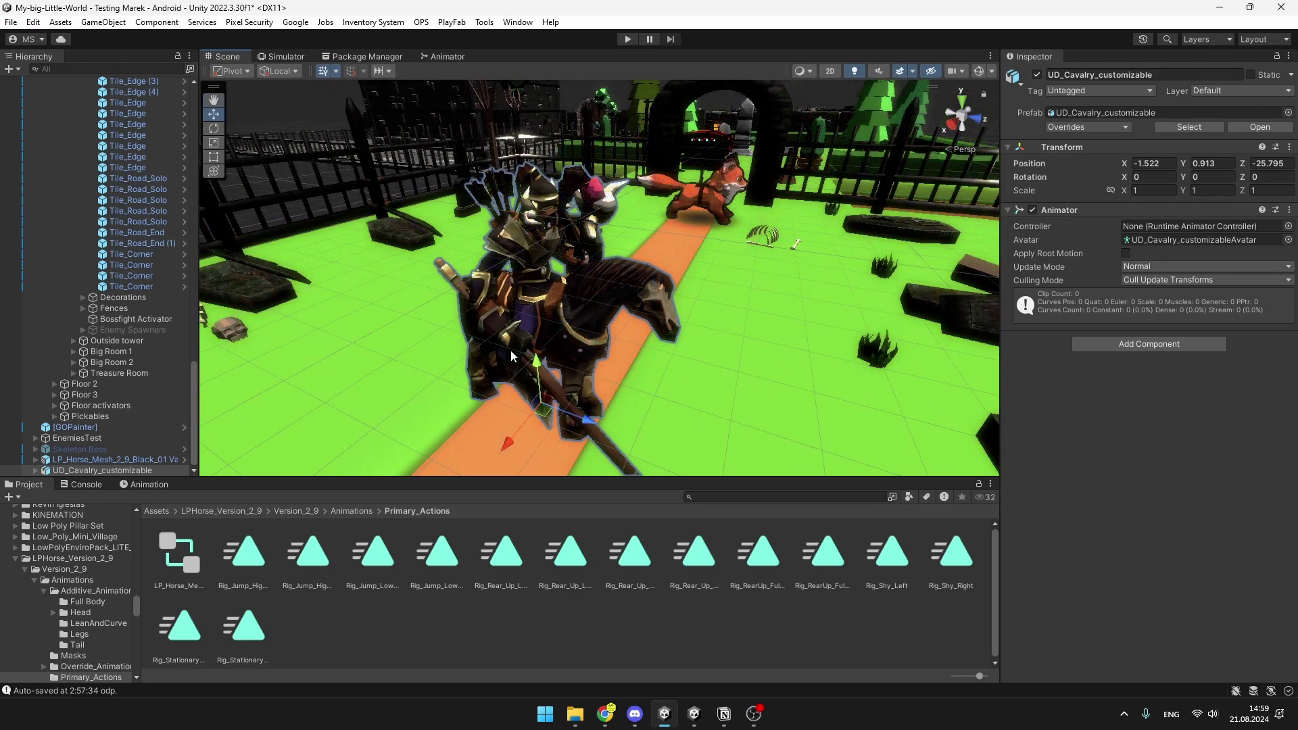
alt+drag(614, 306, 522, 212)
click(632, 554)
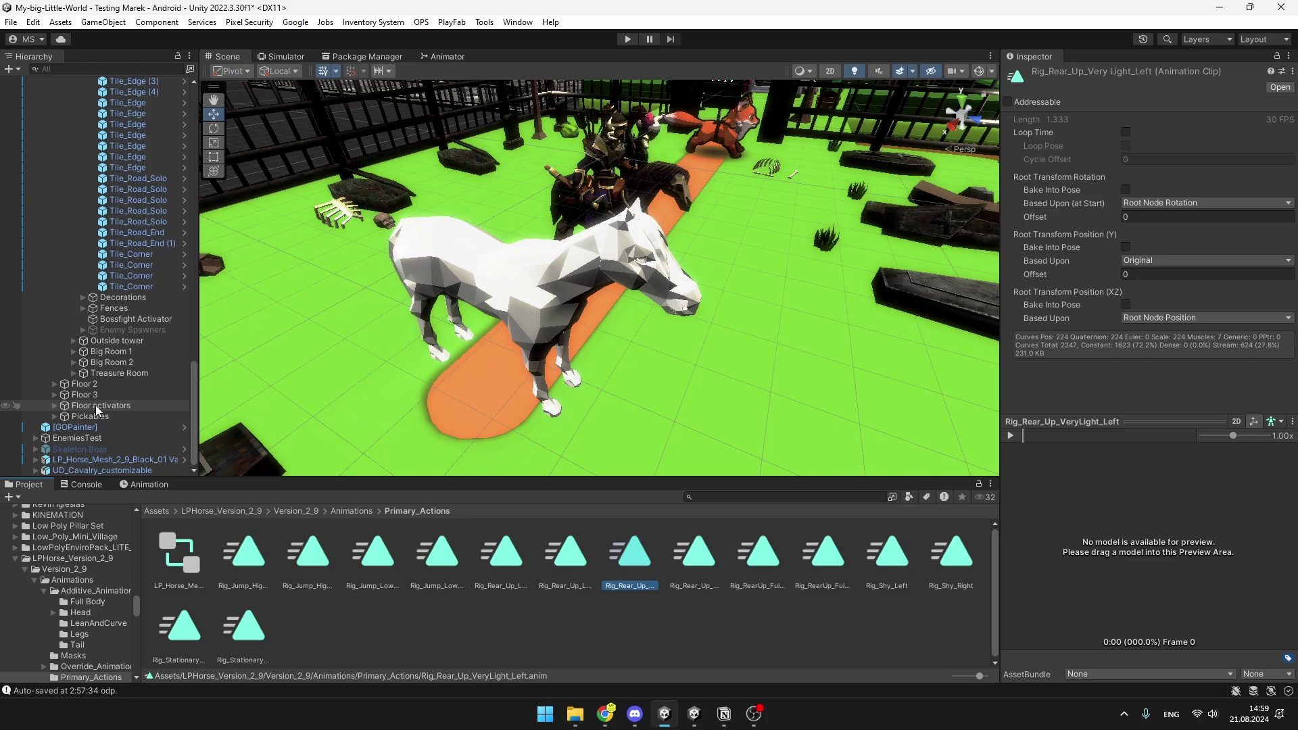
drag(83, 459, 1133, 563)
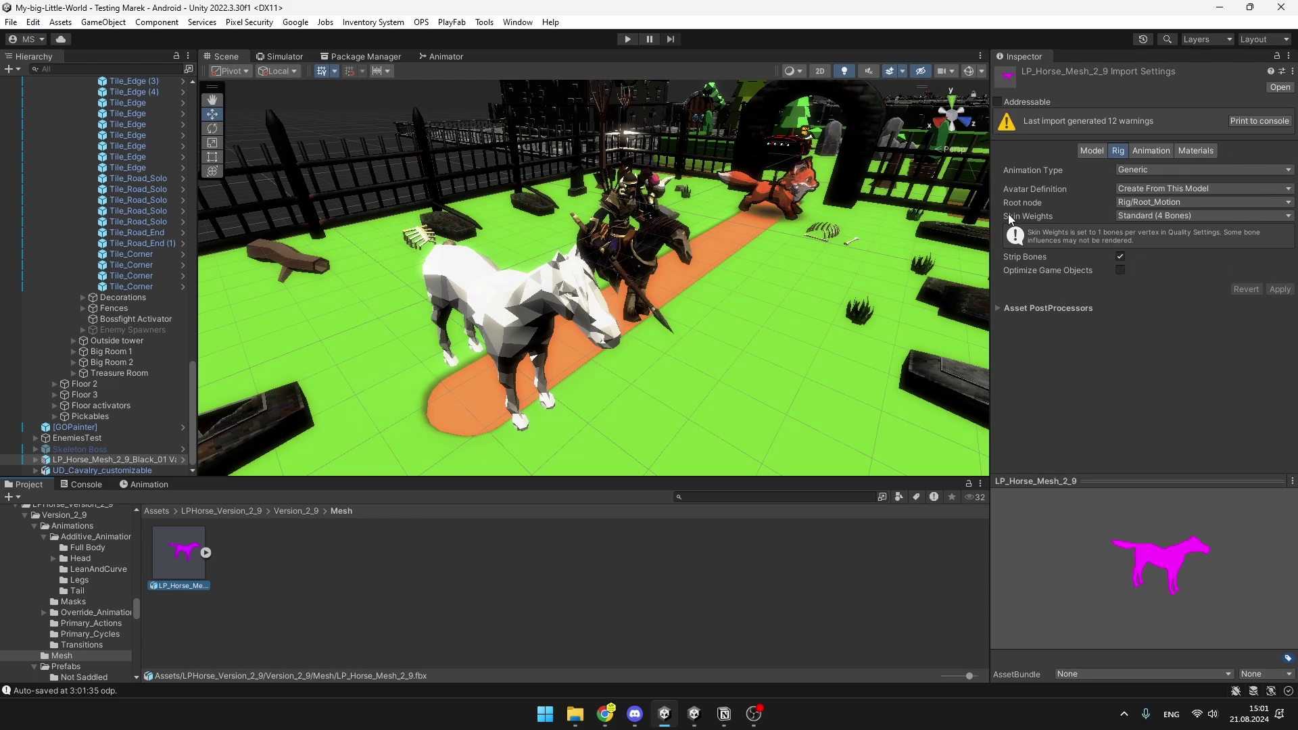
Switch the horse mesh's rig Animation Type to Humanoid and apply it
click(1129, 169)
click(1174, 228)
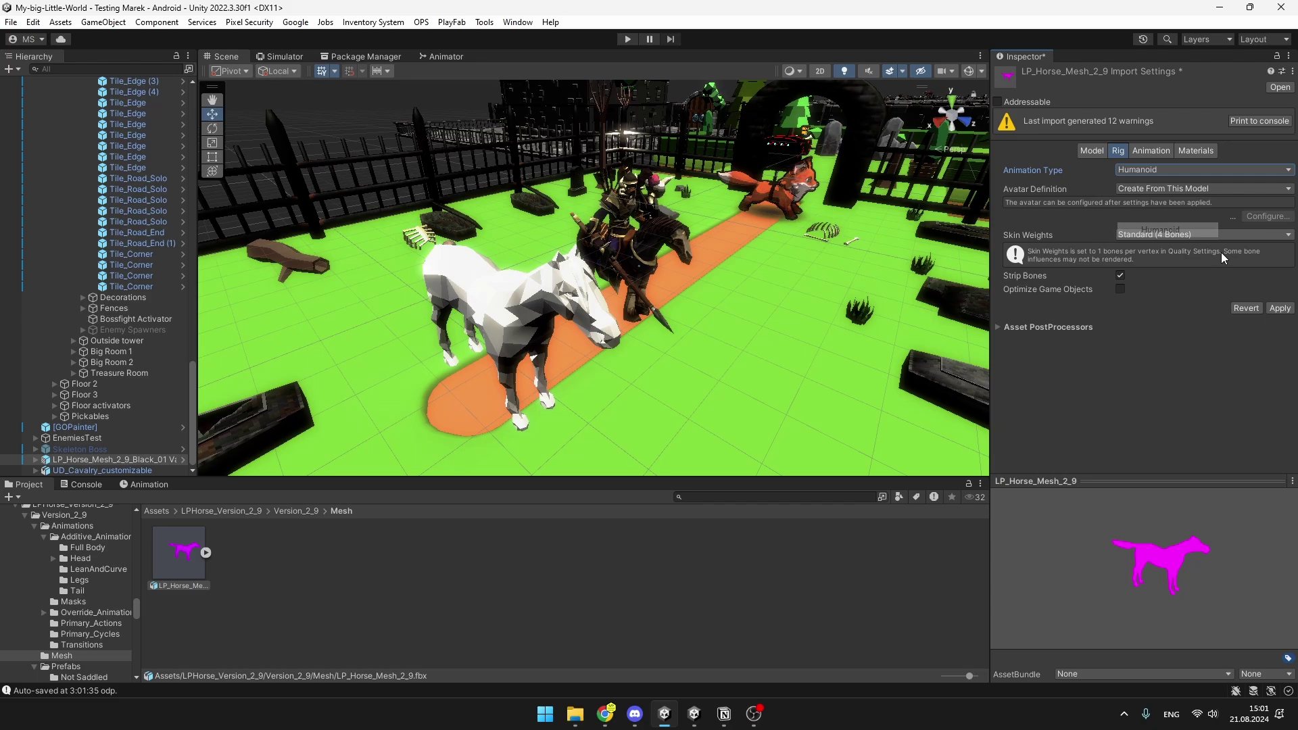
click(1280, 309)
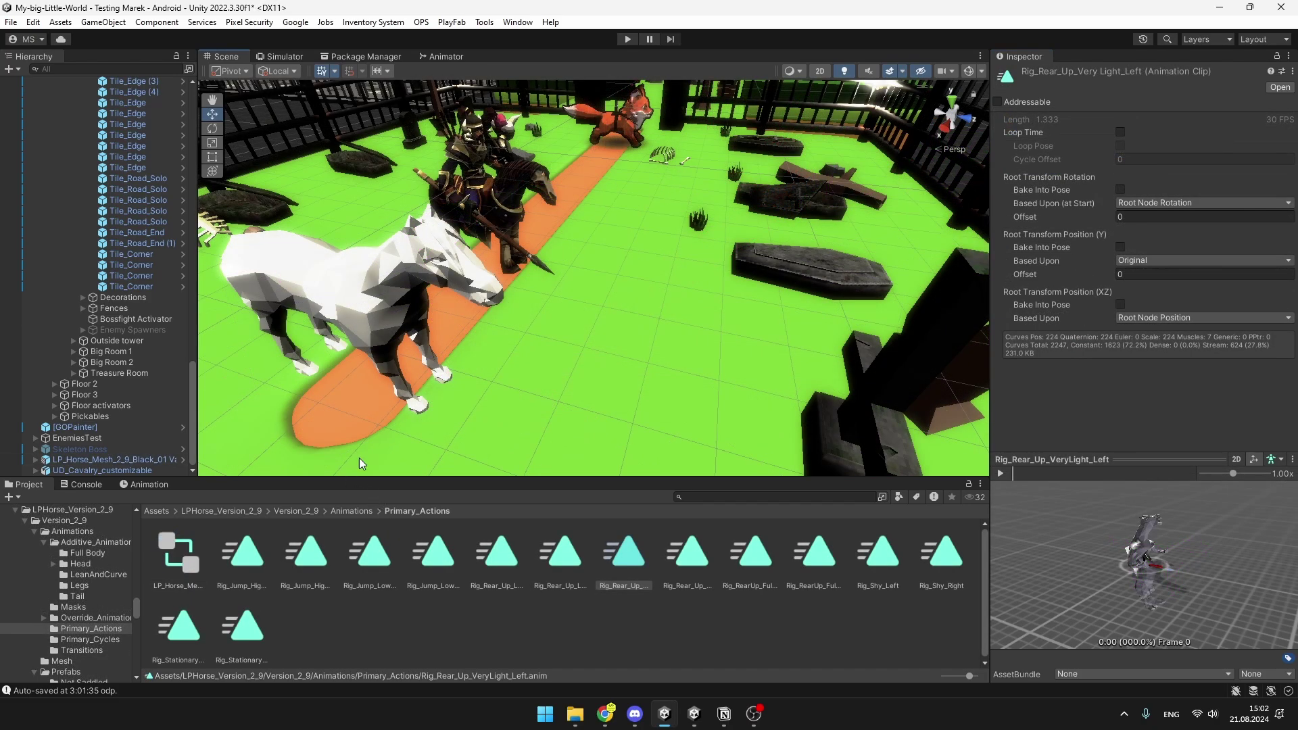
Enlarge the preview, play the horse rear-up animation, and recheck the animation type options
drag(992, 403, 672, 406)
drag(867, 463, 763, 290)
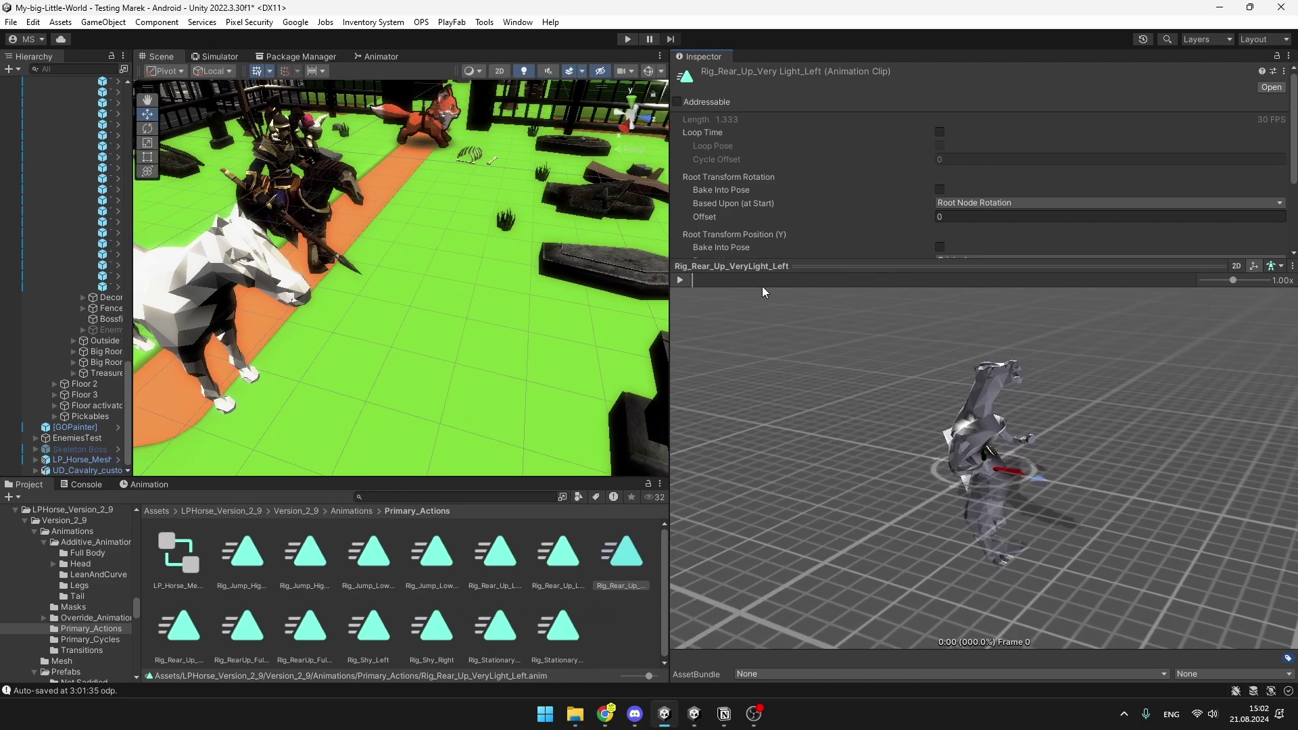
click(681, 281)
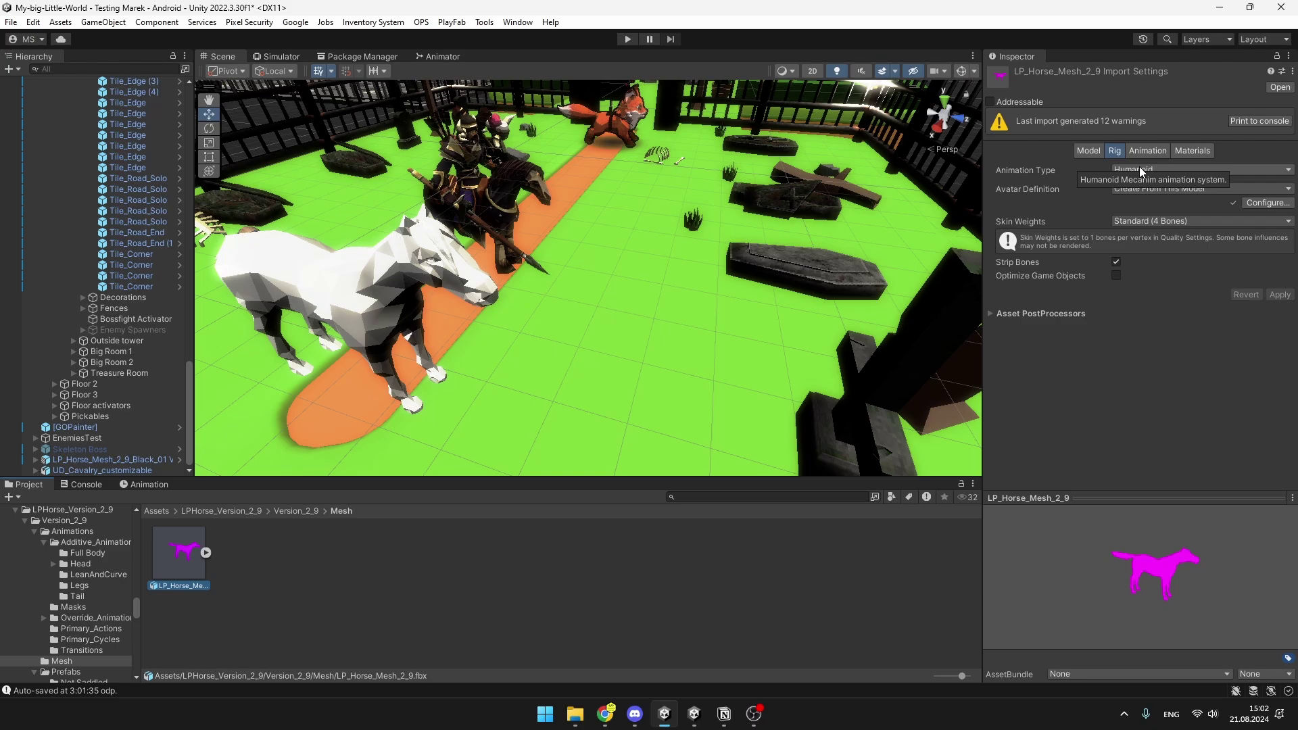
click(1139, 168)
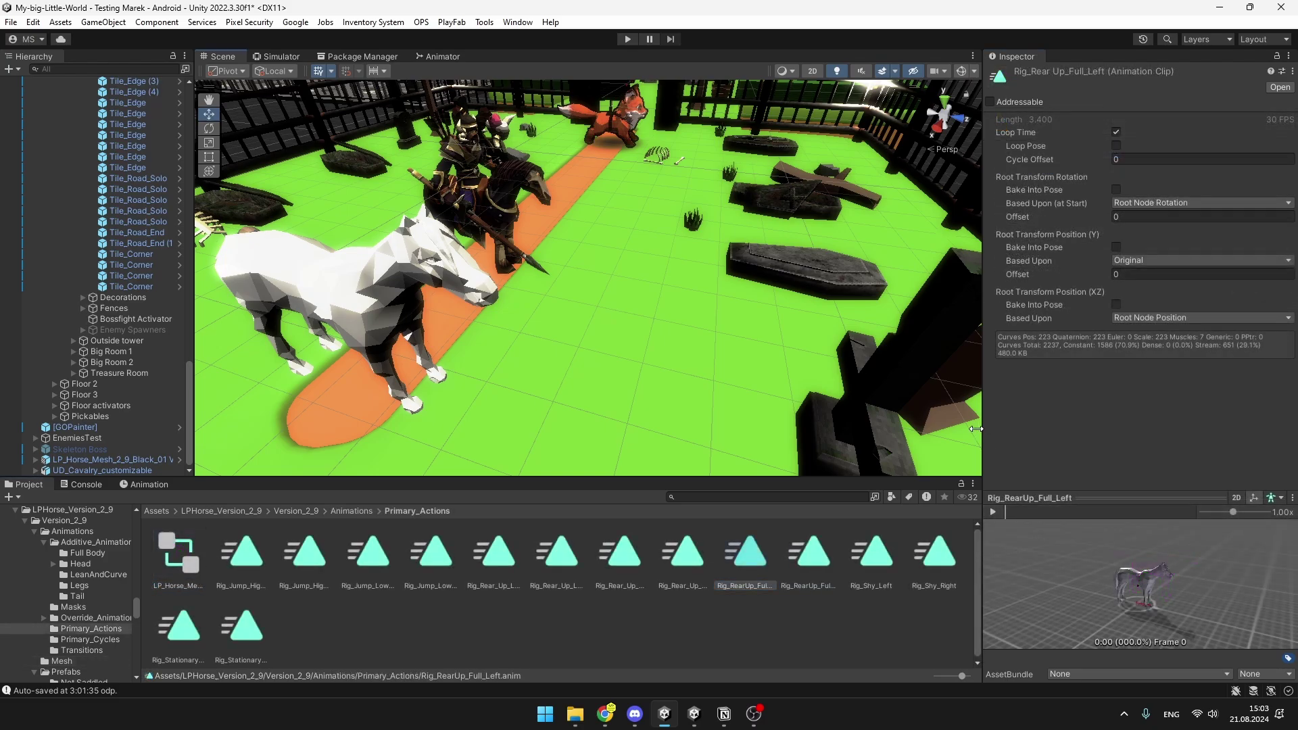
Enlarge the preview, load UD_Cavalry_customizable into it, orbit overhead and play the rear-up clip
drag(981, 428, 733, 452)
drag(861, 498, 861, 198)
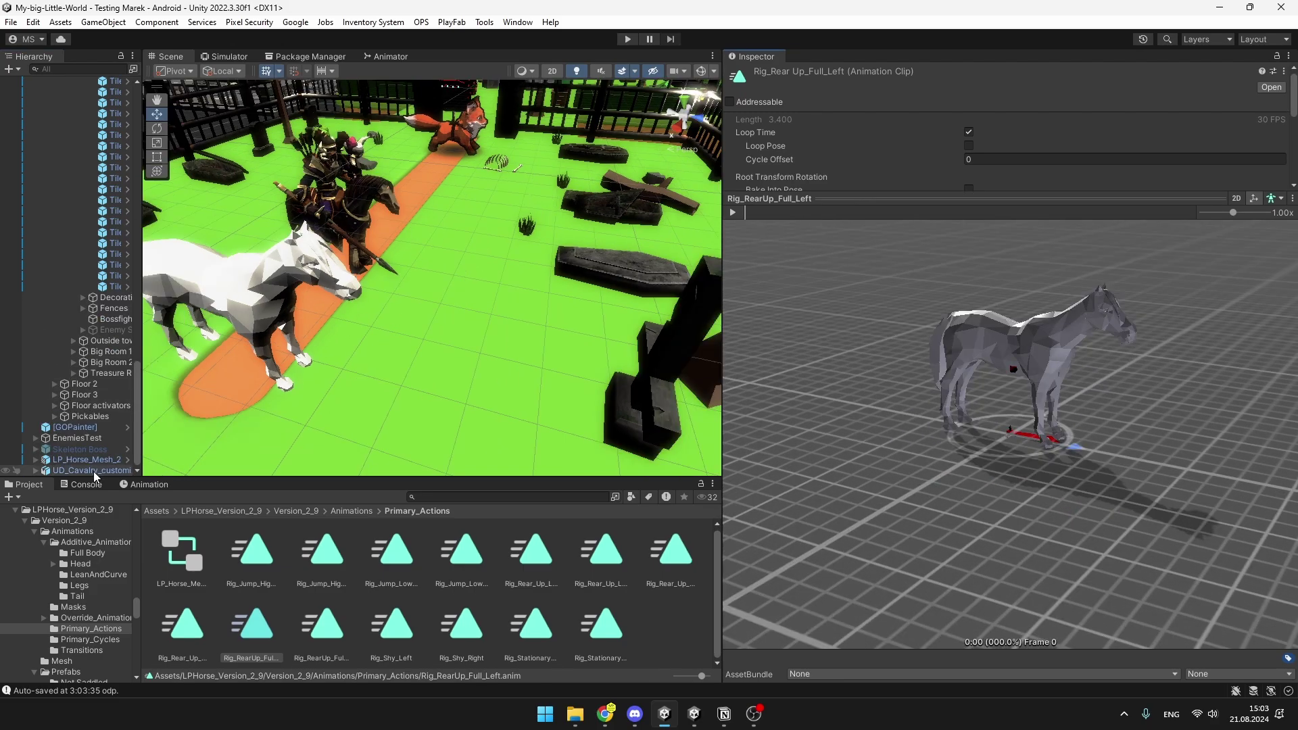
drag(93, 472, 1113, 409)
drag(1104, 365, 772, 270)
click(733, 212)
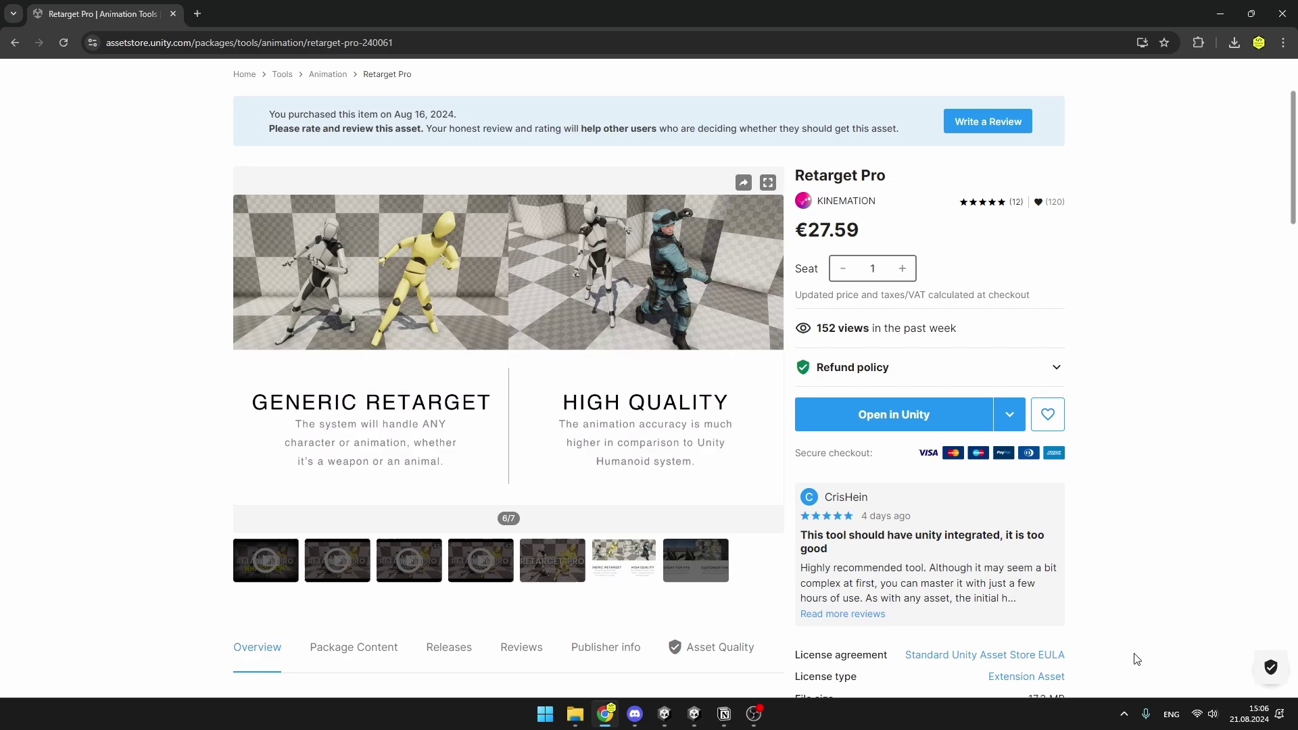
drag(898, 179, 796, 174)
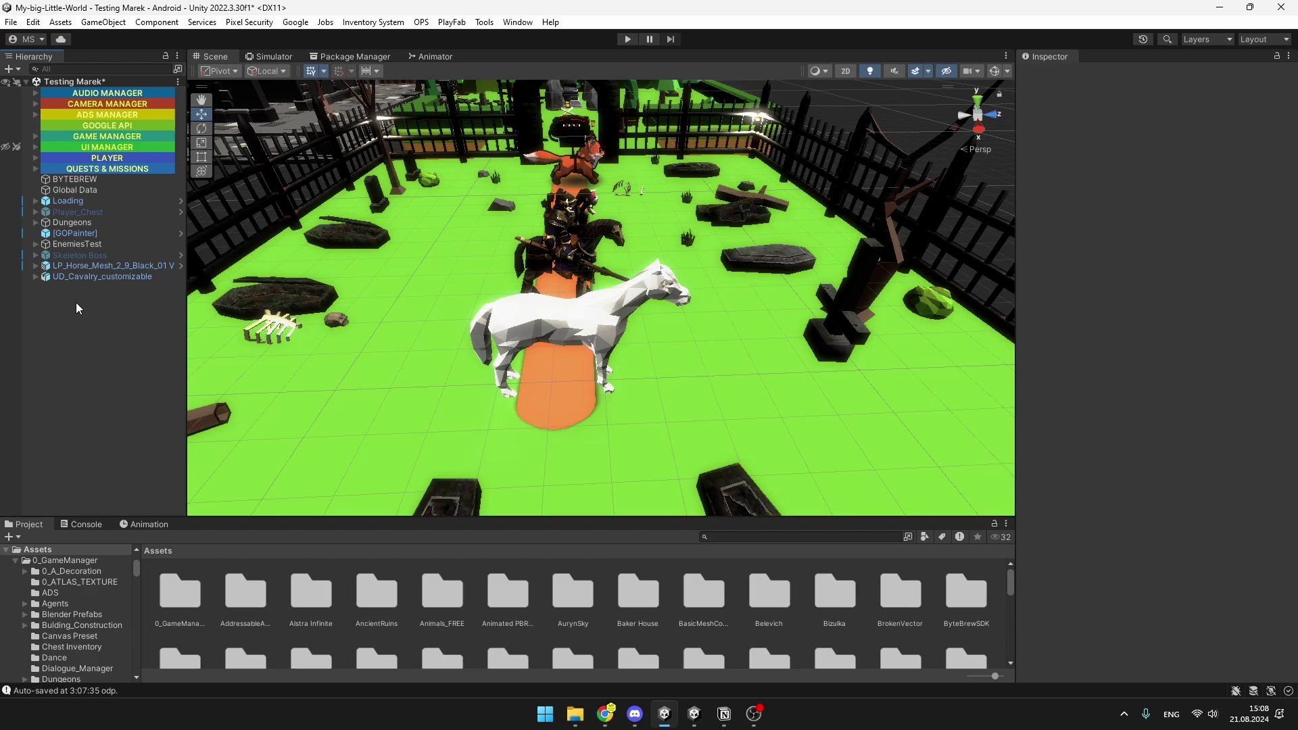
Select the black horse variant's Rig, add a K Rig Component, and refresh it to 226 bones
click(60, 267)
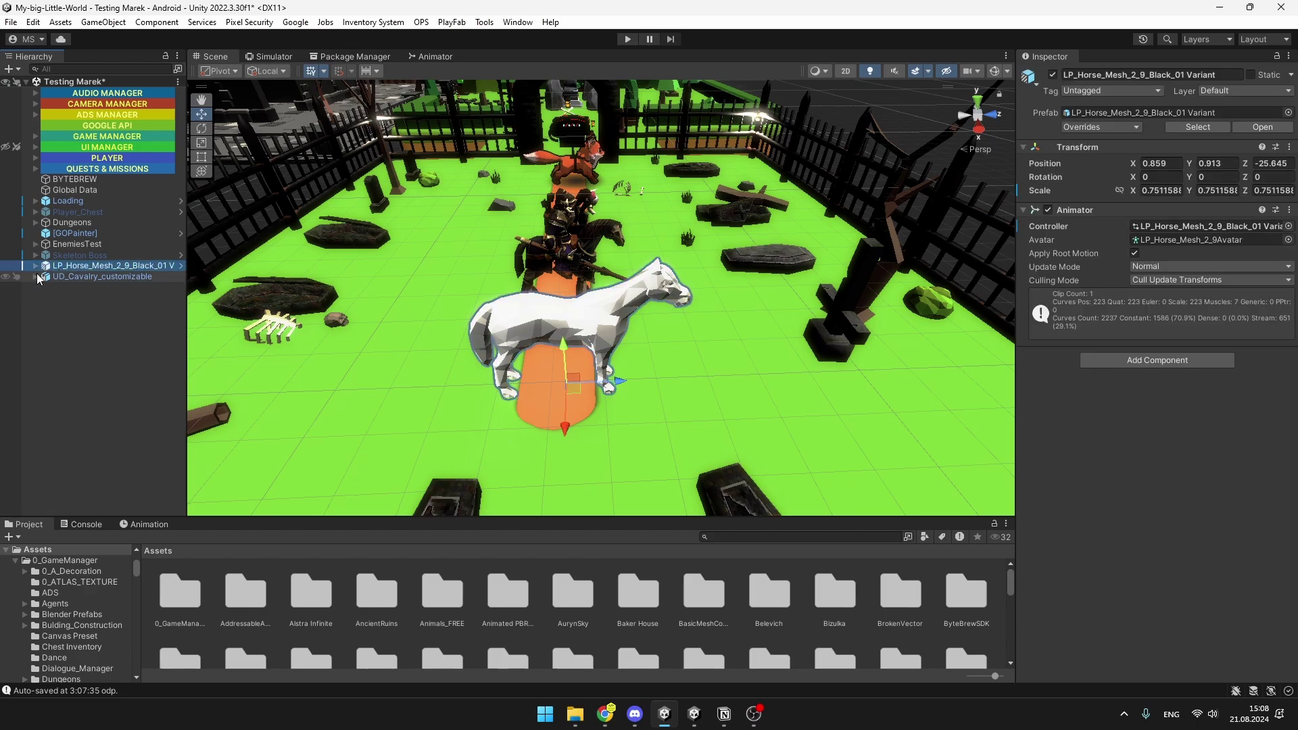
click(35, 266)
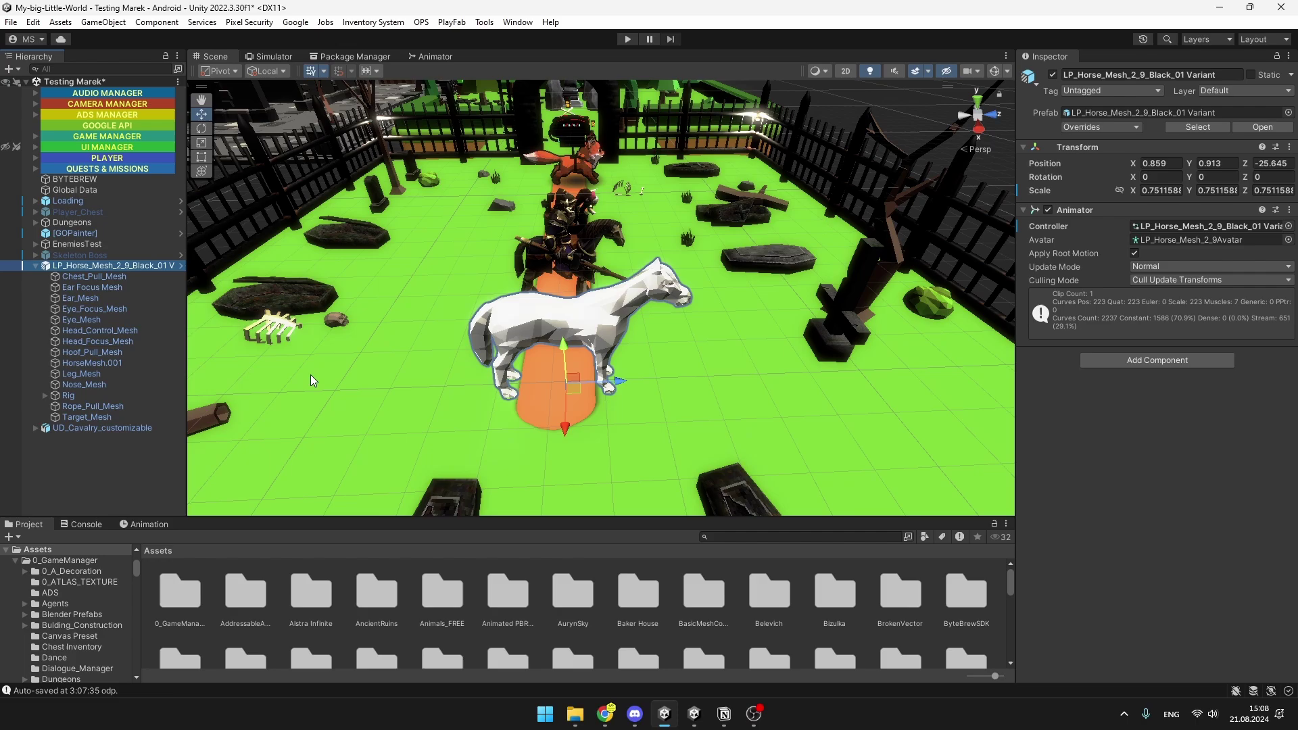
click(71, 396)
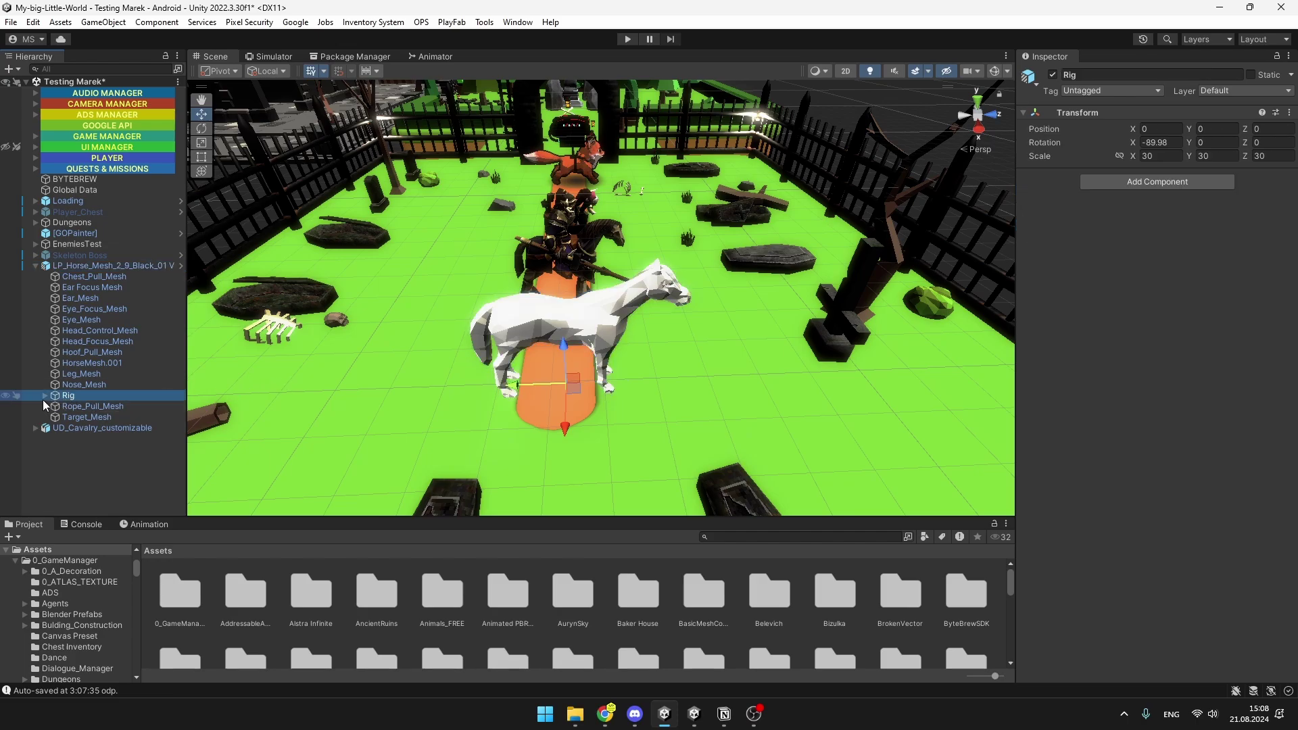
click(44, 395)
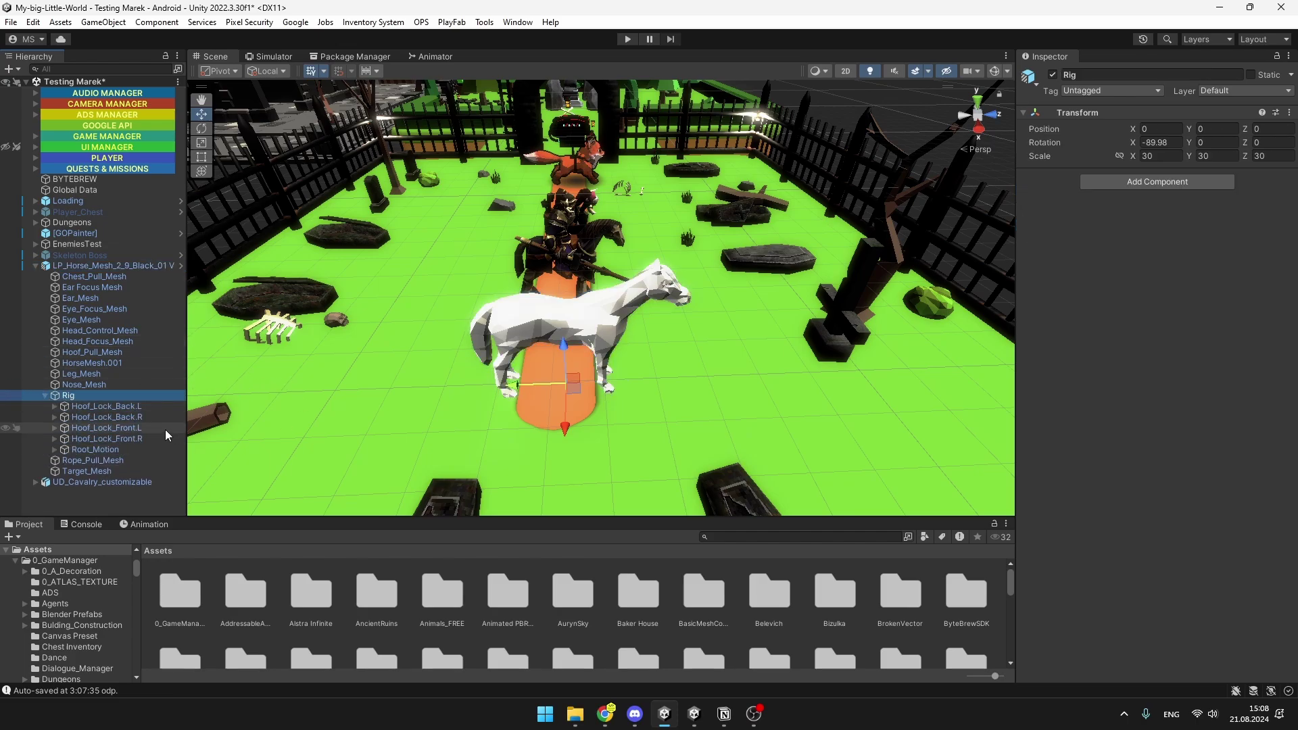
click(43, 396)
click(1138, 181)
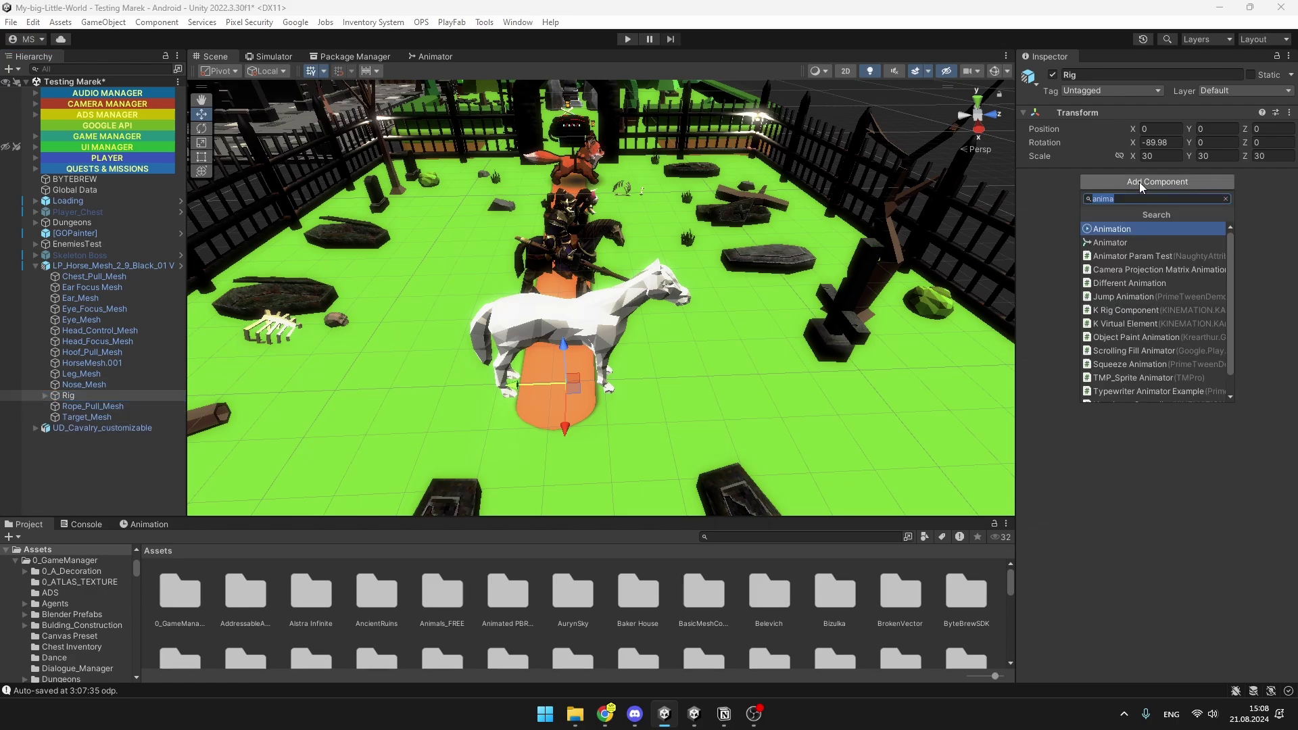
text(K rig)
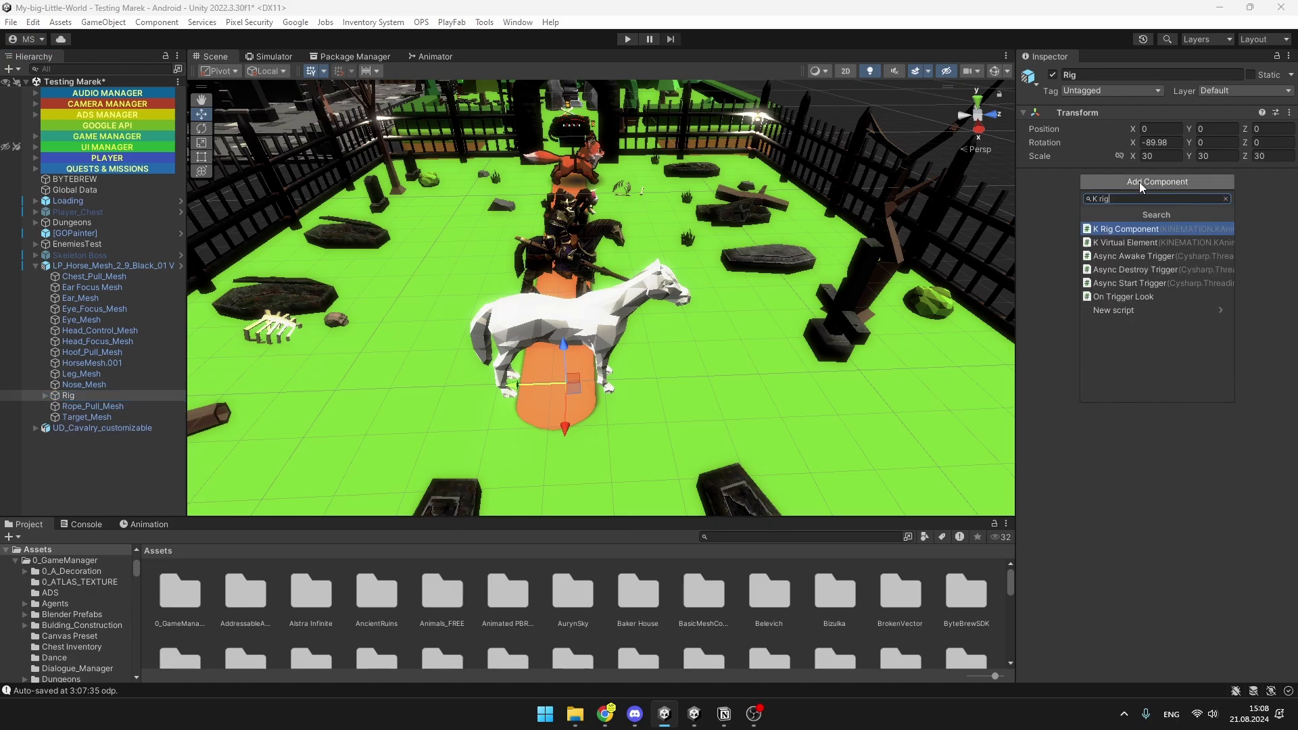
key(Return)
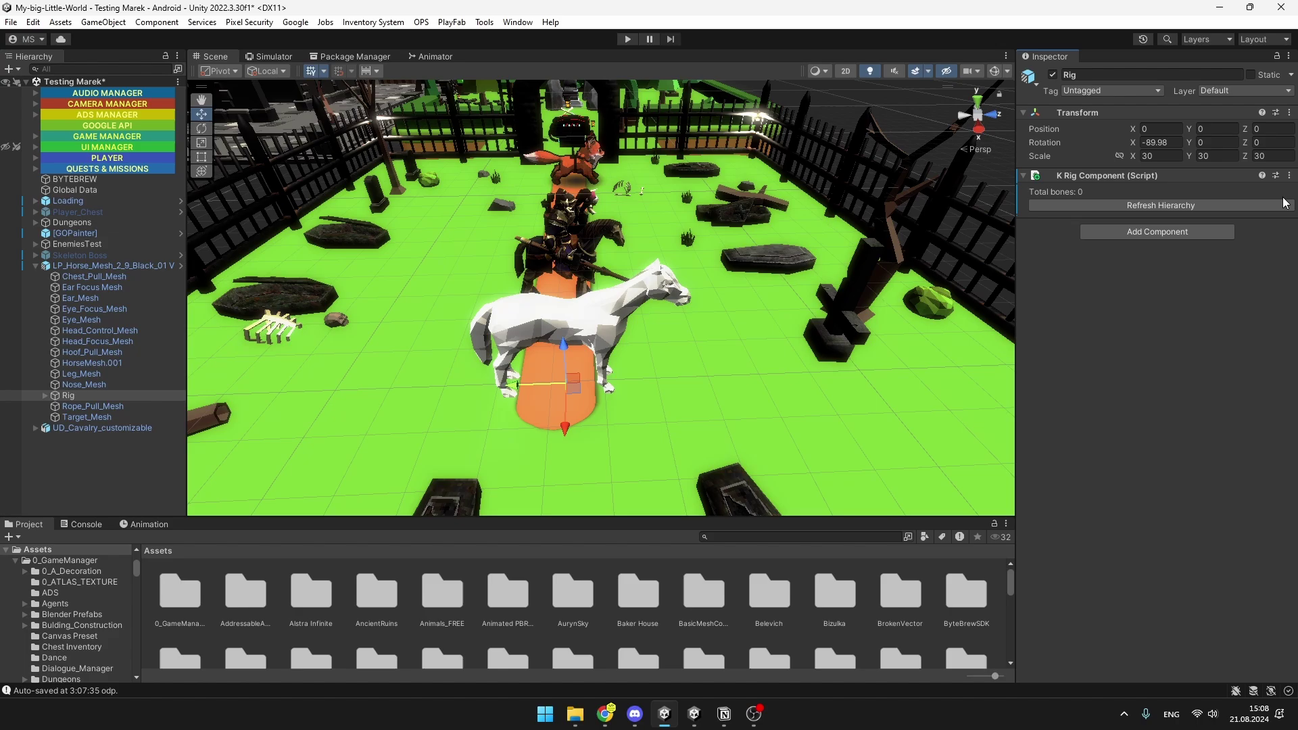
click(1212, 205)
Add a K Rig Component to the rider's Bip001, refresh it to 81 bones, then compare with the horse Rig
click(61, 429)
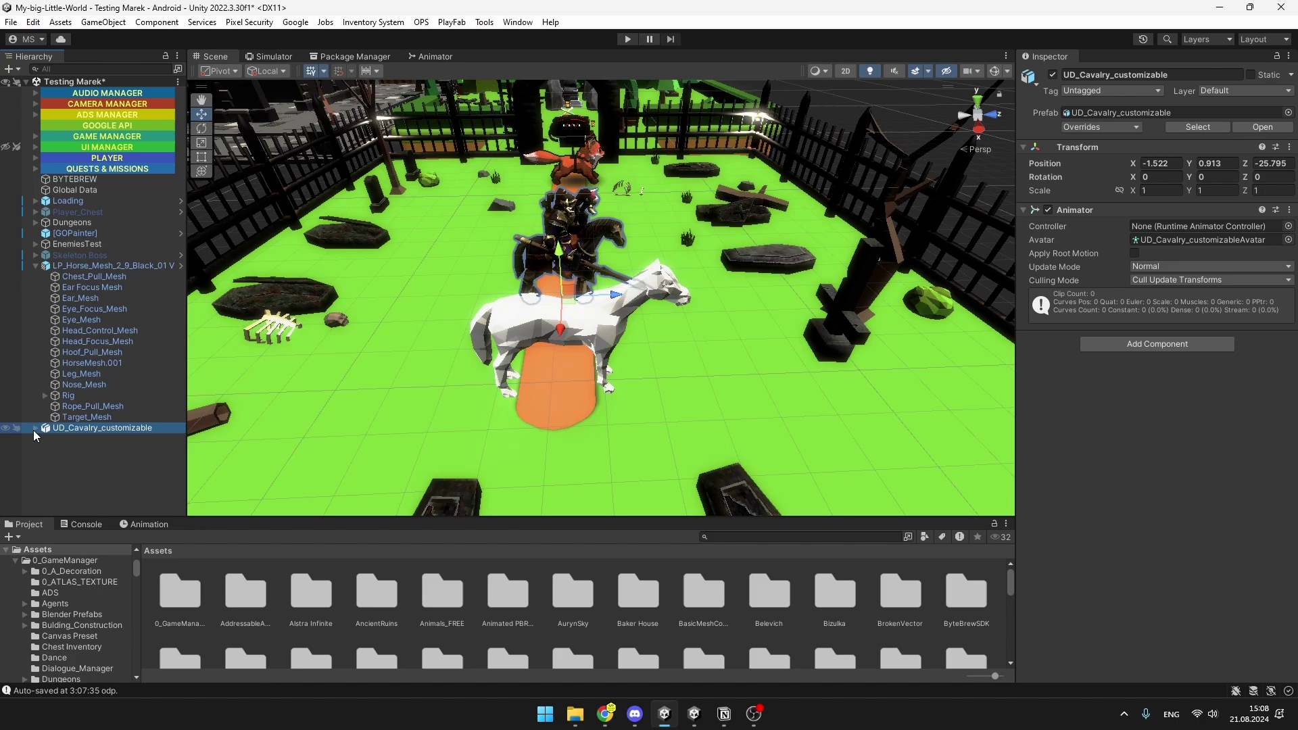
click(35, 428)
scroll(34, 429, down, 4)
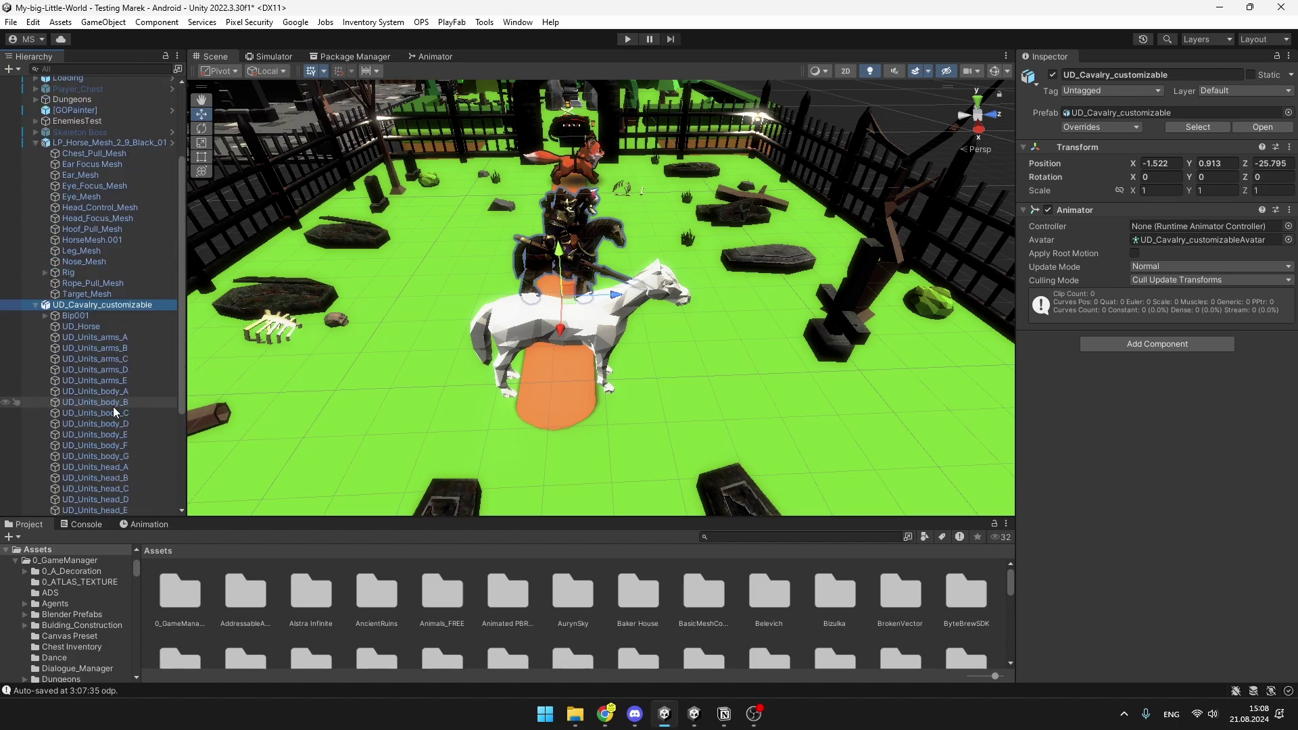
click(71, 316)
click(44, 316)
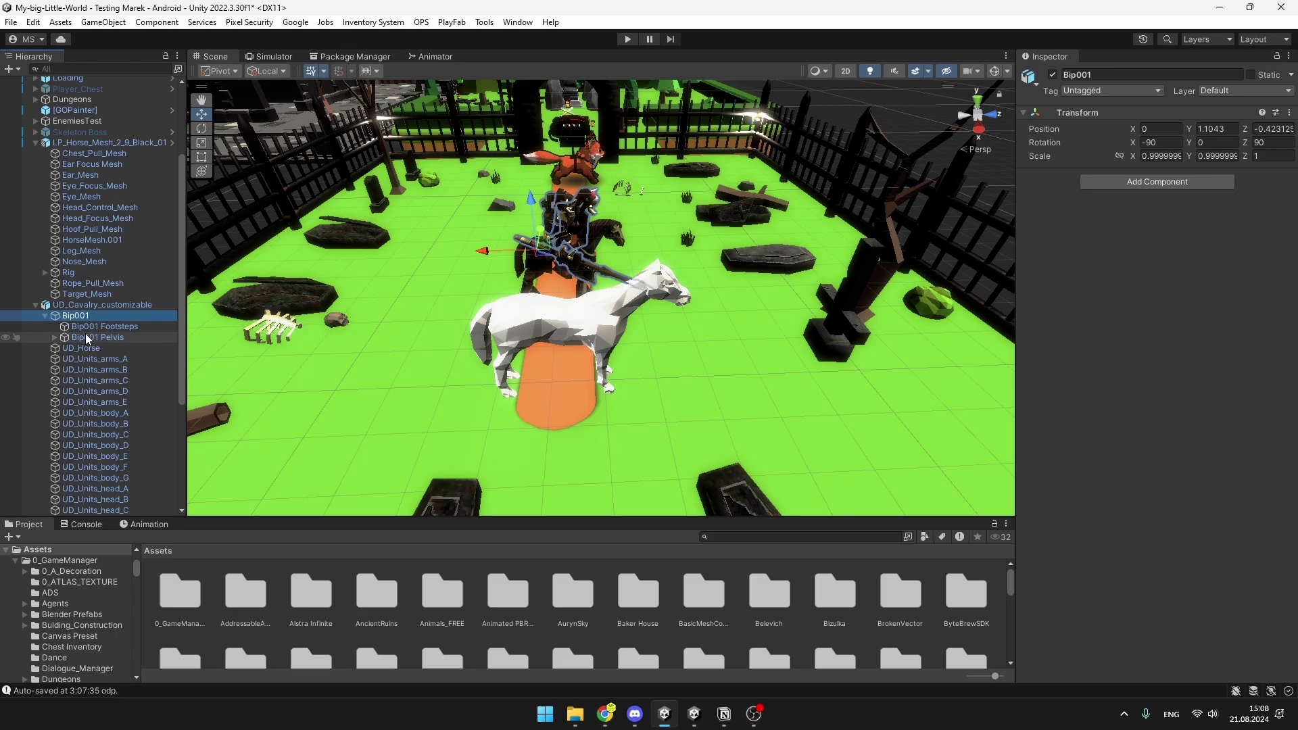
click(1167, 181)
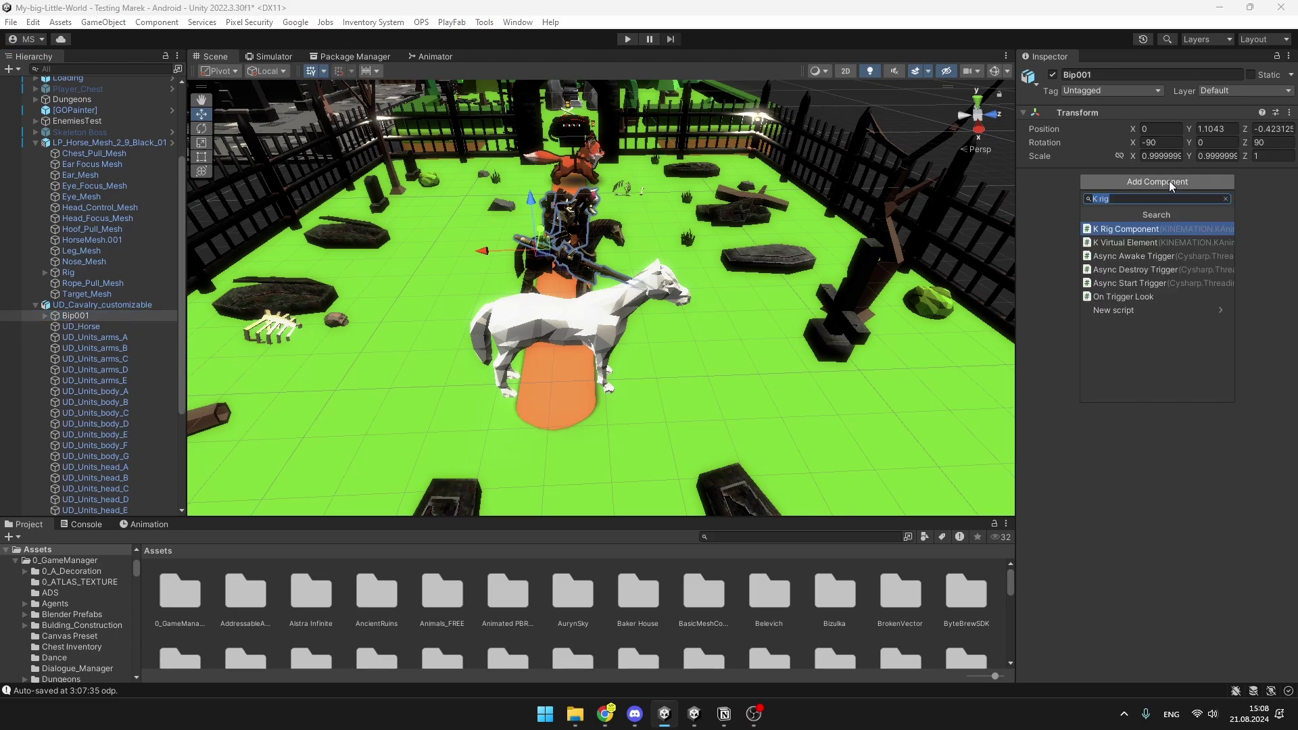
click(1171, 230)
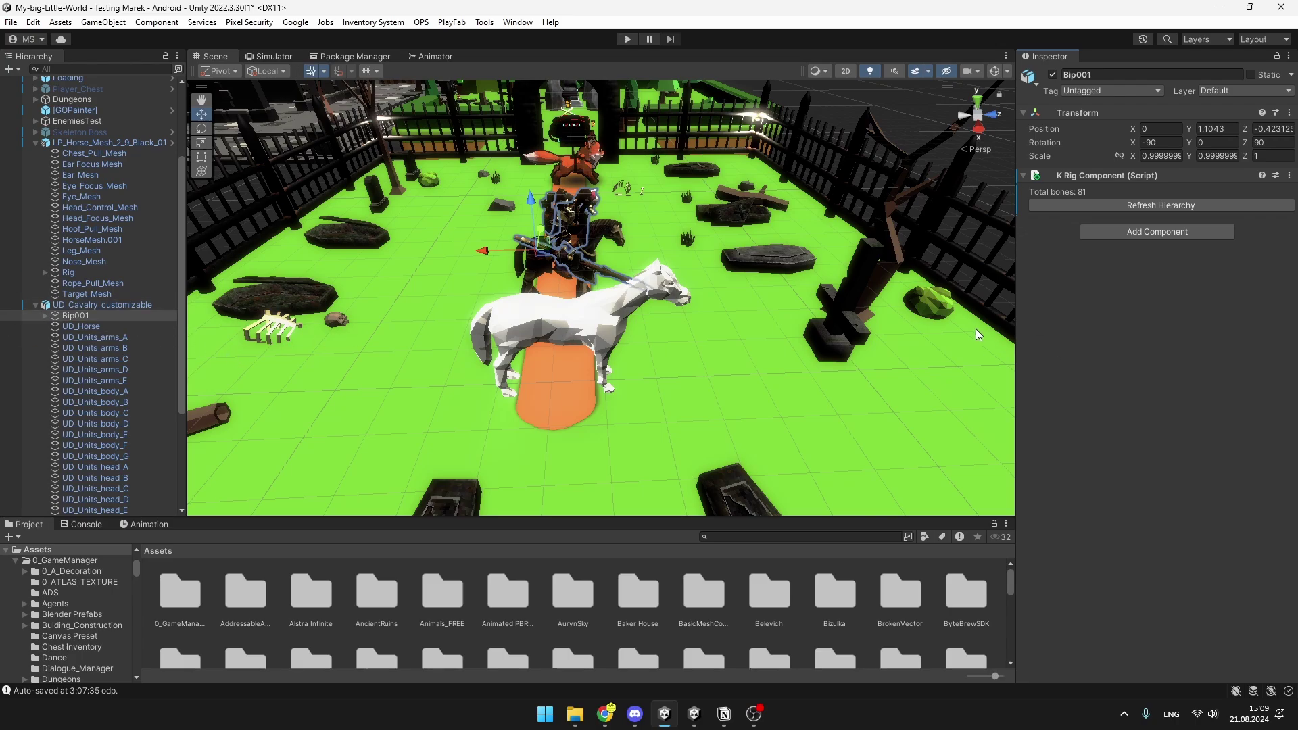
click(1095, 205)
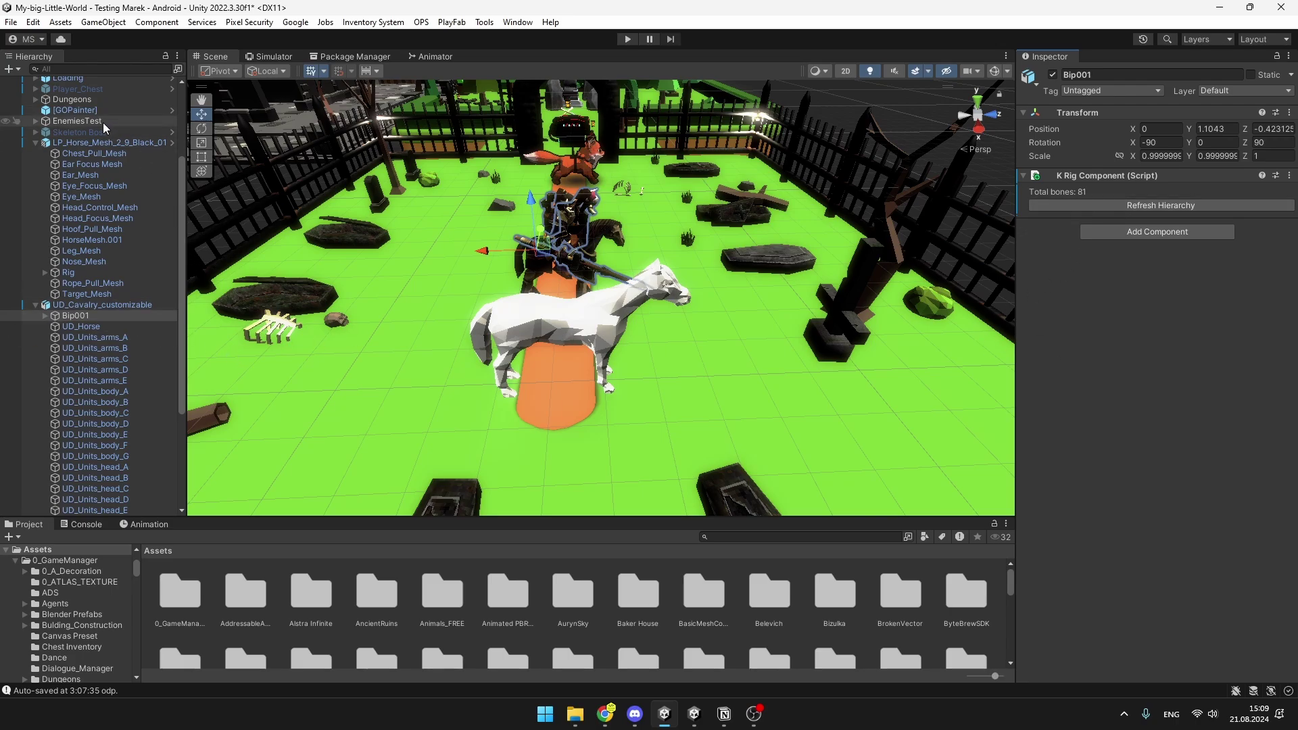
click(67, 272)
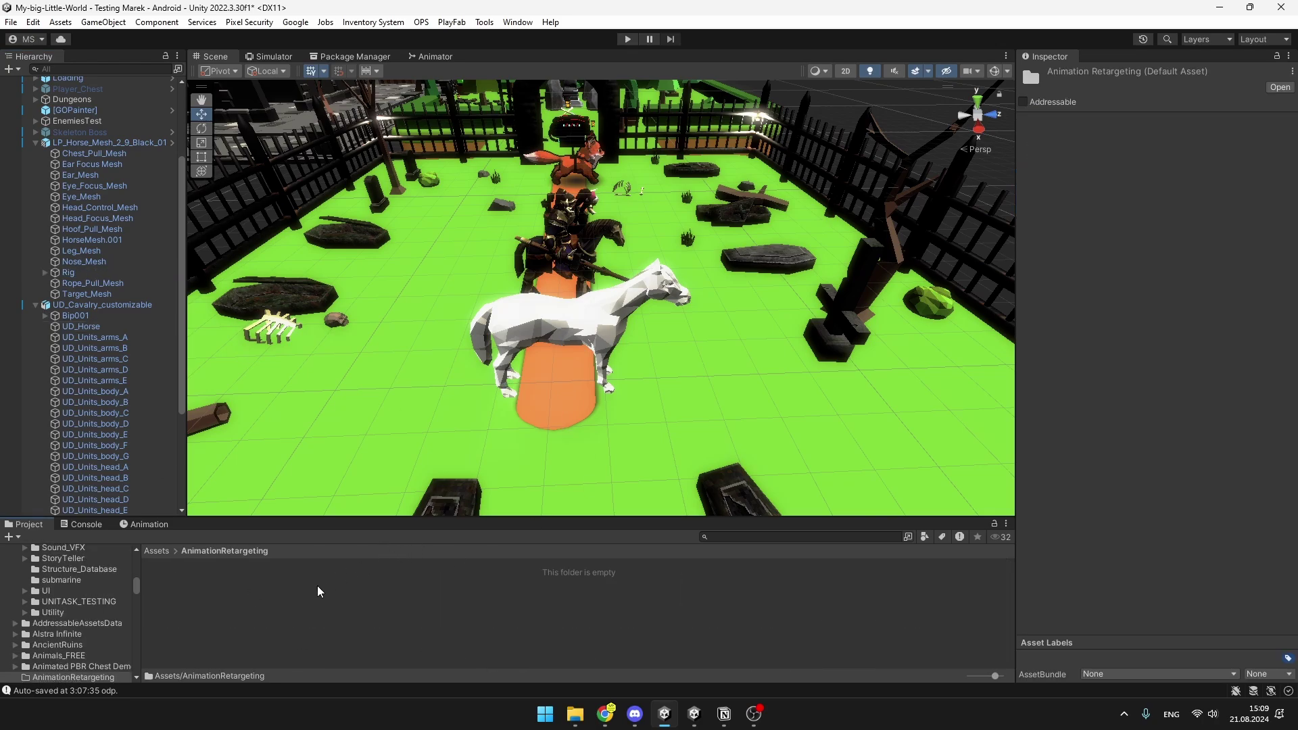
Create a new KINEMATION Rig asset in the AnimationRetargeting folder via Create > KINEMATION > Rig
right_click(259, 629)
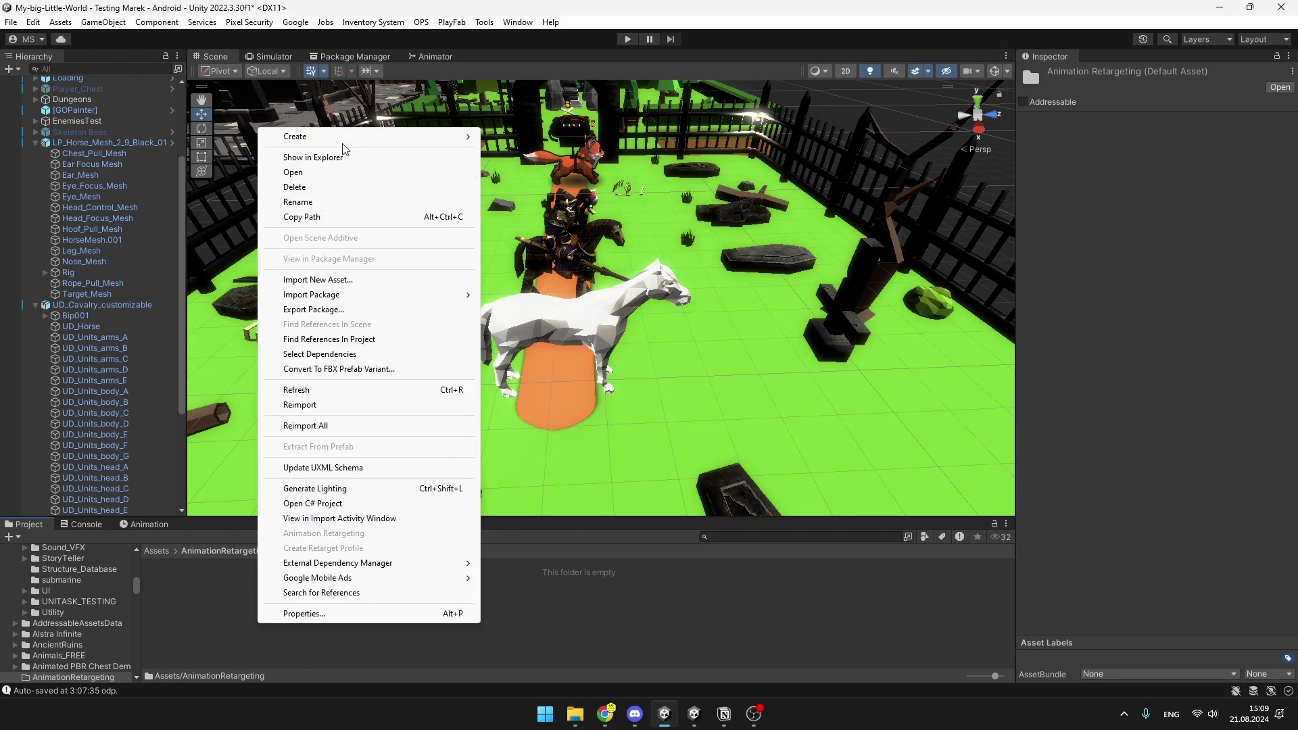
mouse_move(336, 139)
mouse_move(571, 42)
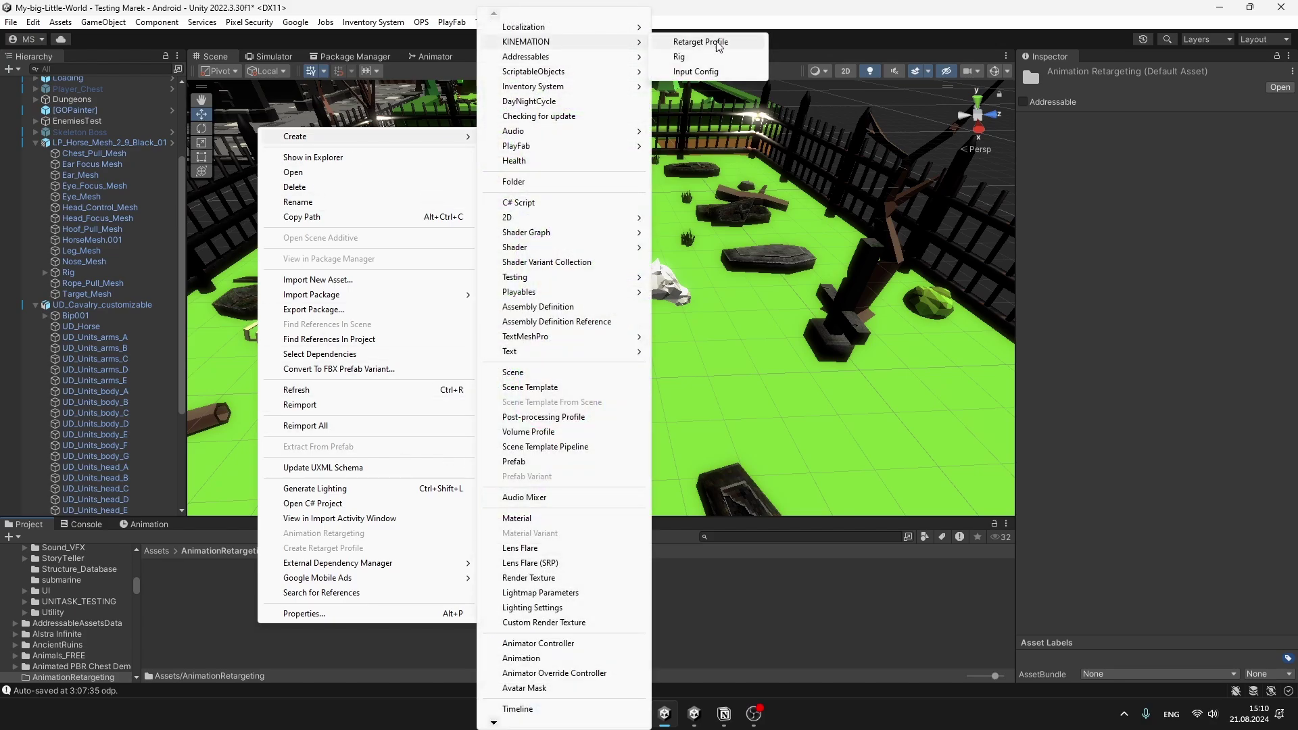
click(678, 57)
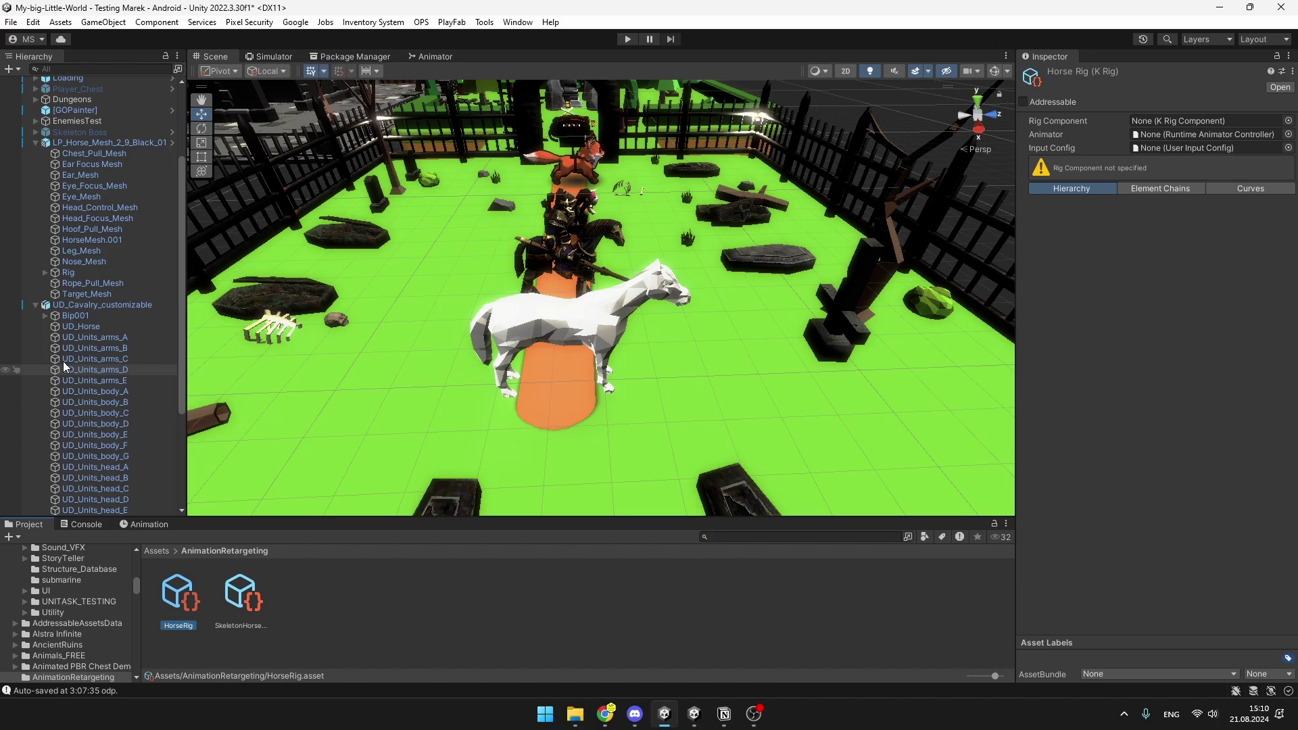
Link the horse's Rig to HorseRig's Rig Component and import its bones
scroll(111, 257, up, 3)
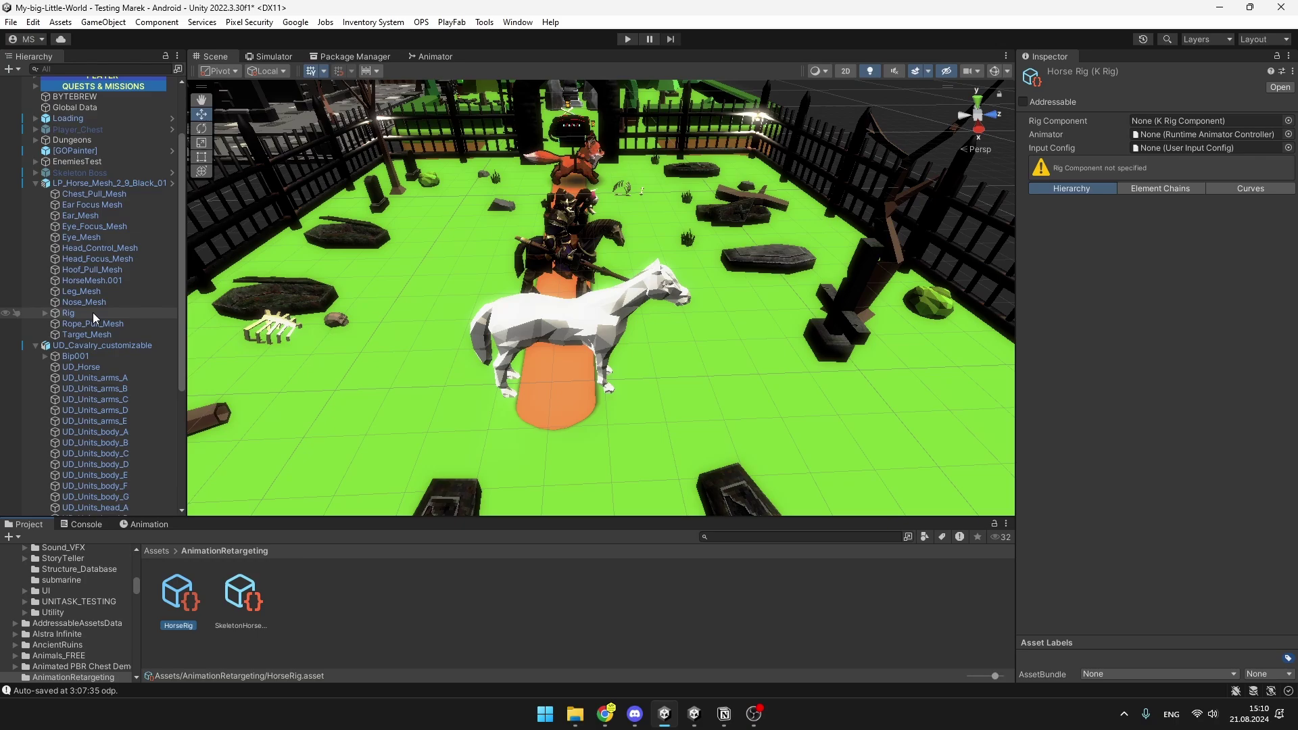
click(1183, 120)
drag(1184, 118, 1185, 120)
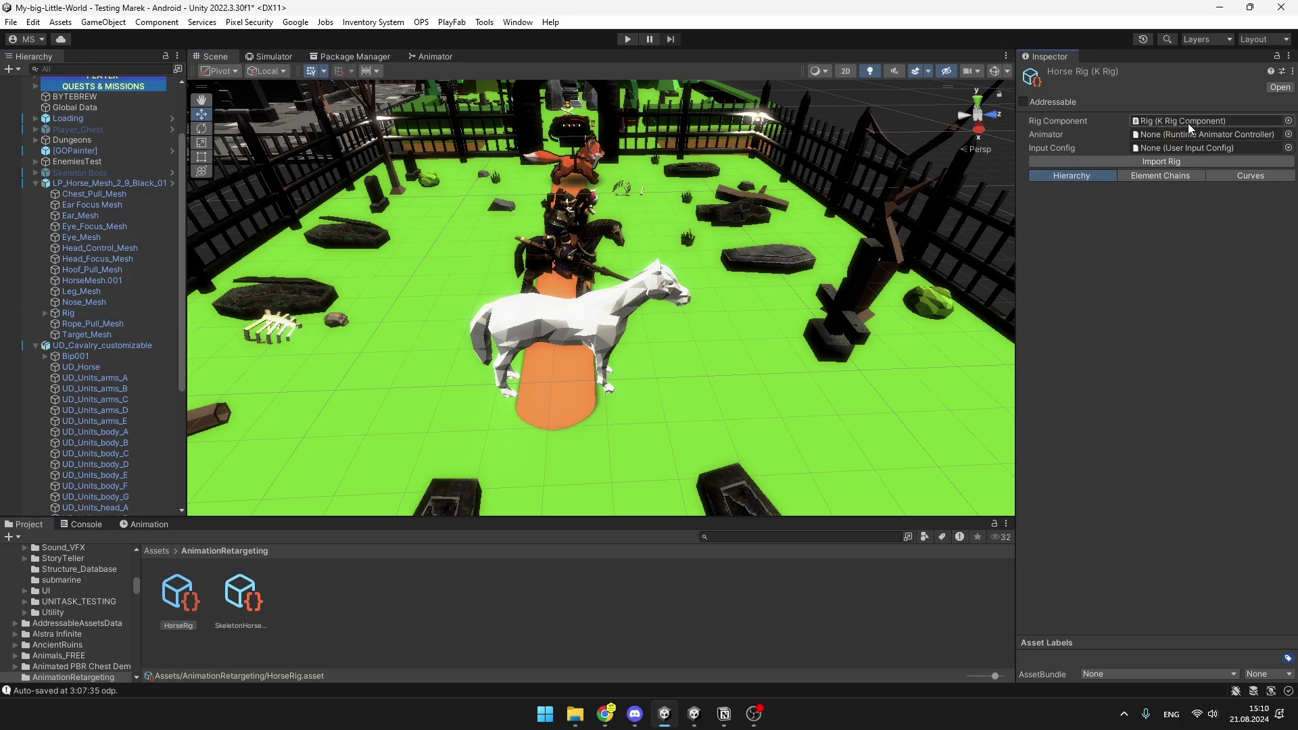
click(1163, 160)
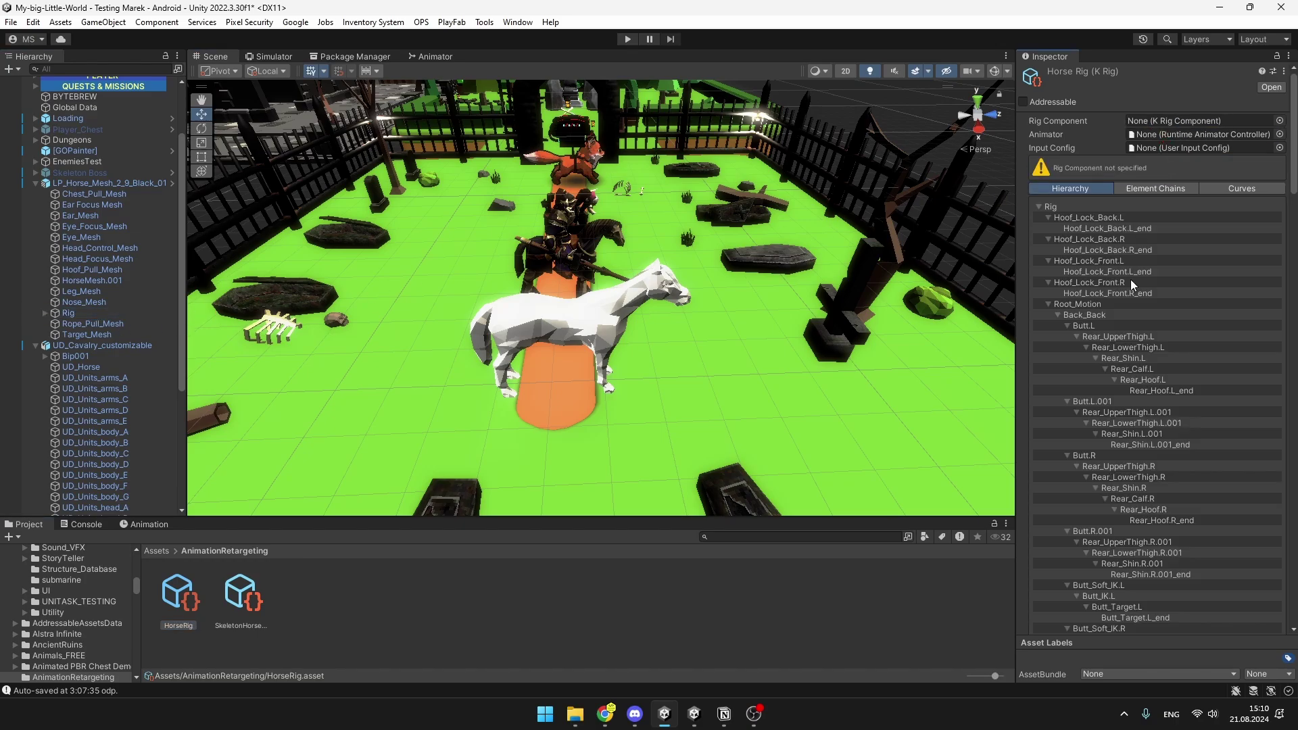
Reorder HorseRig's nine element chains, moving the neck chain lower, then select SkeletonHorseRig
scroll(1157, 303, down, 15)
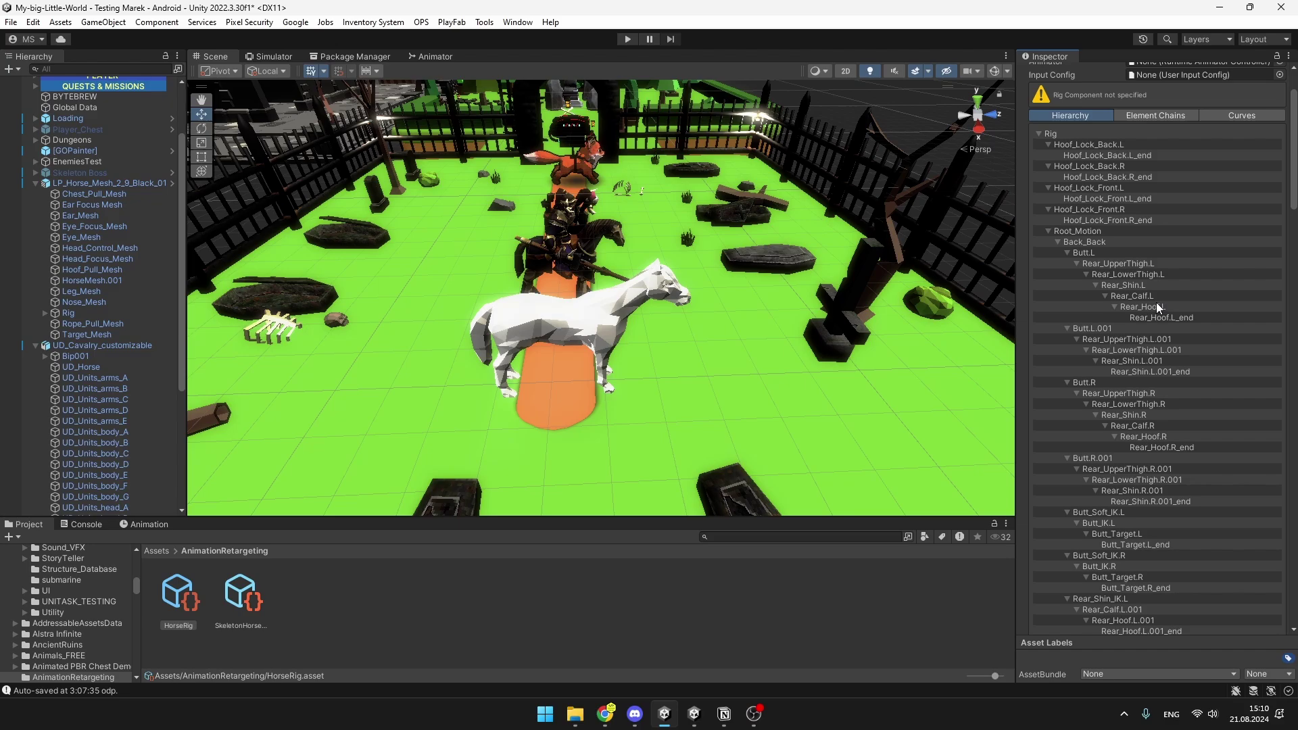
scroll(1159, 305, up, 15)
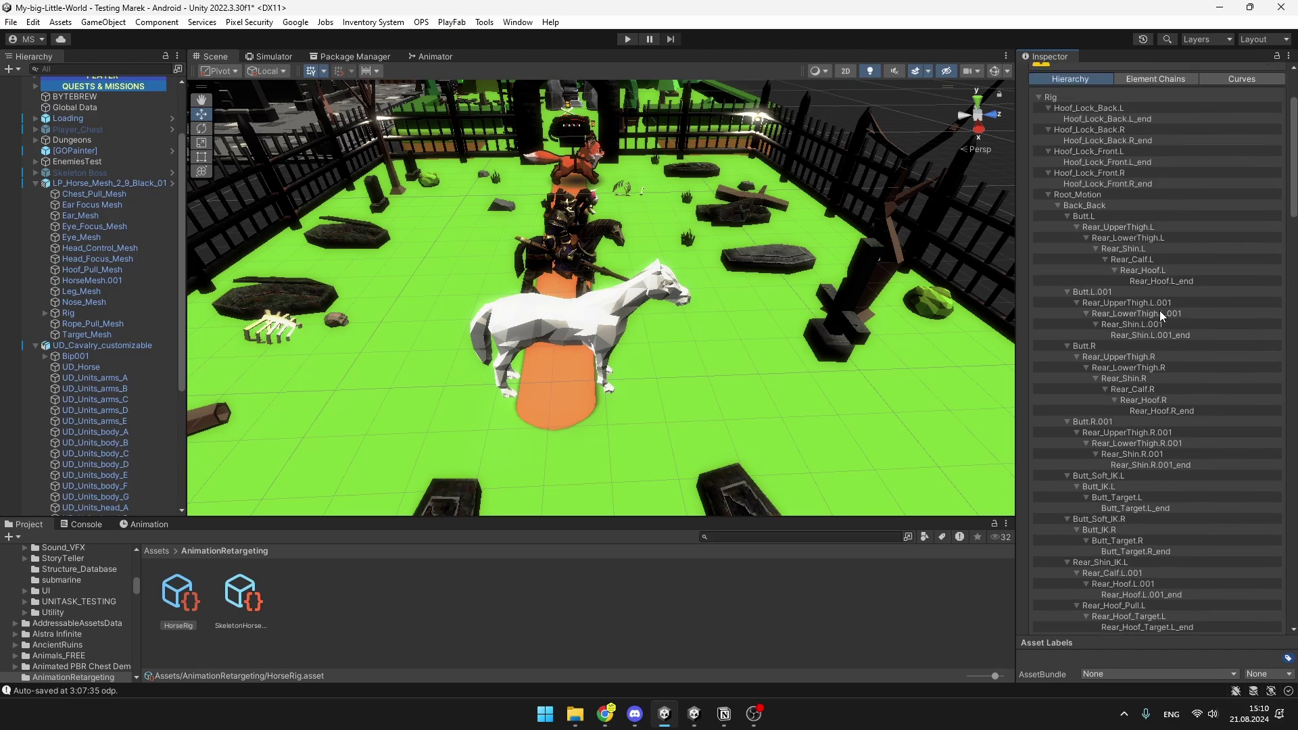
click(1167, 188)
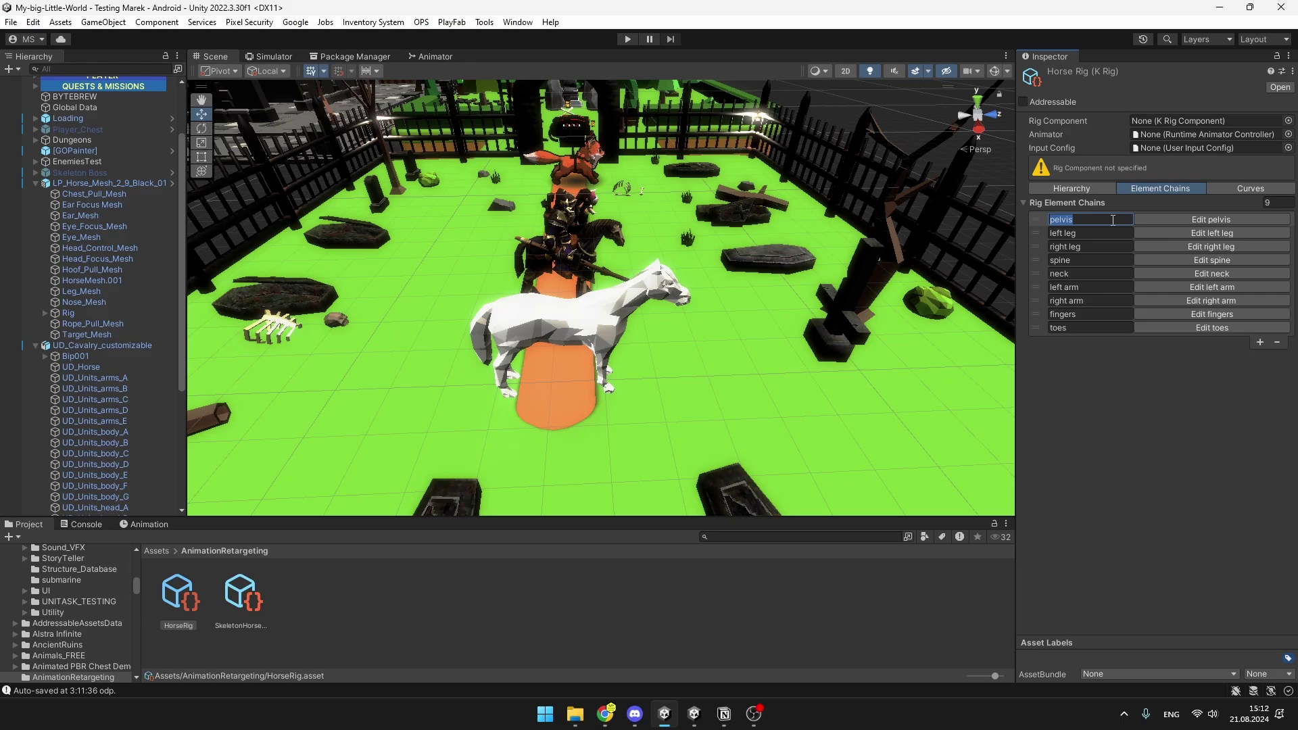
mouse_move(1035, 274)
mouse_down()
mouse_move(1037, 323)
mouse_move(1037, 275)
mouse_up()
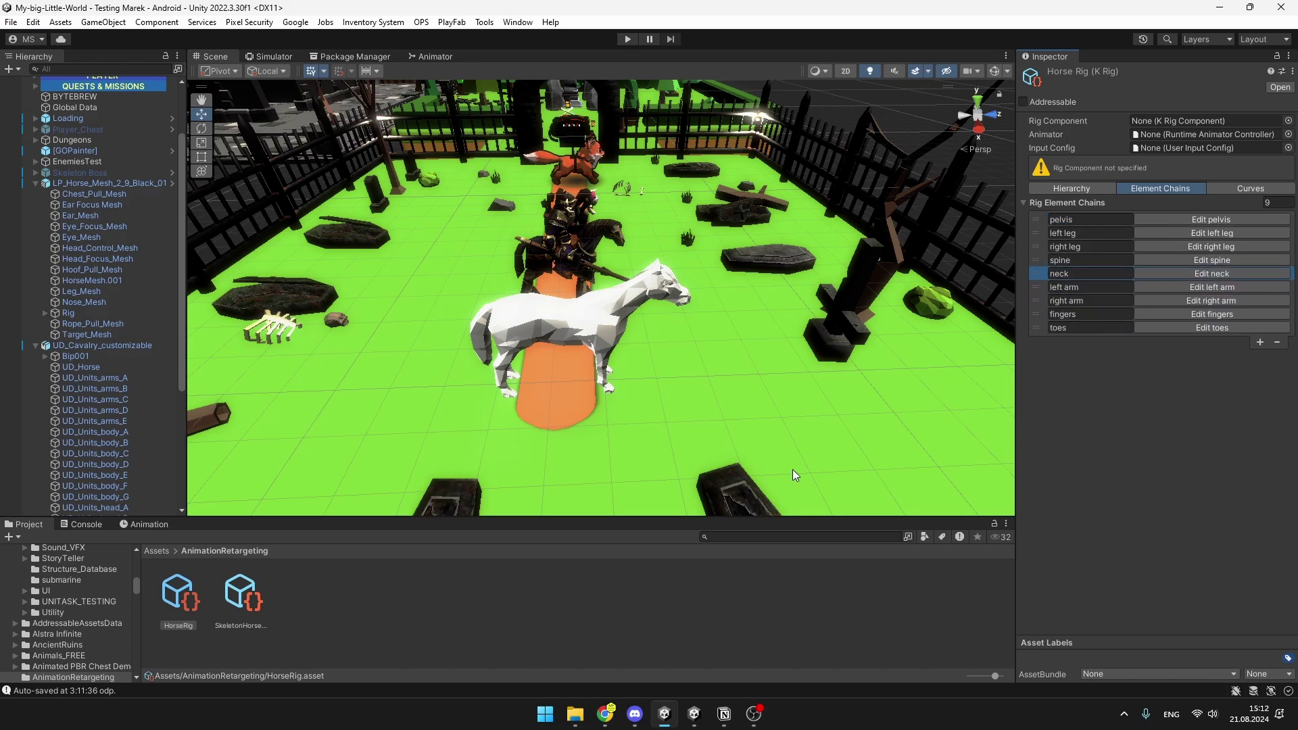
click(243, 609)
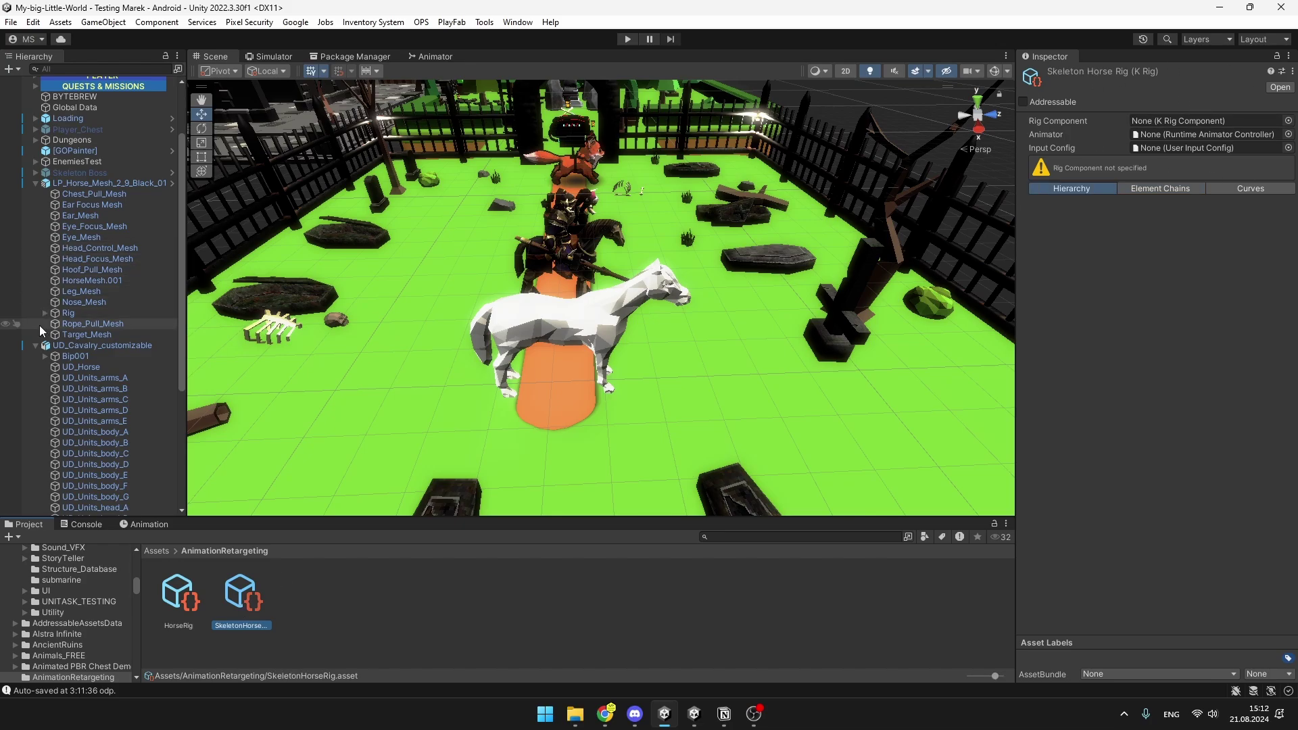
Assign Bip001 Pelvis to the Skeleton Horse Rig's pelvis chain
click(1170, 190)
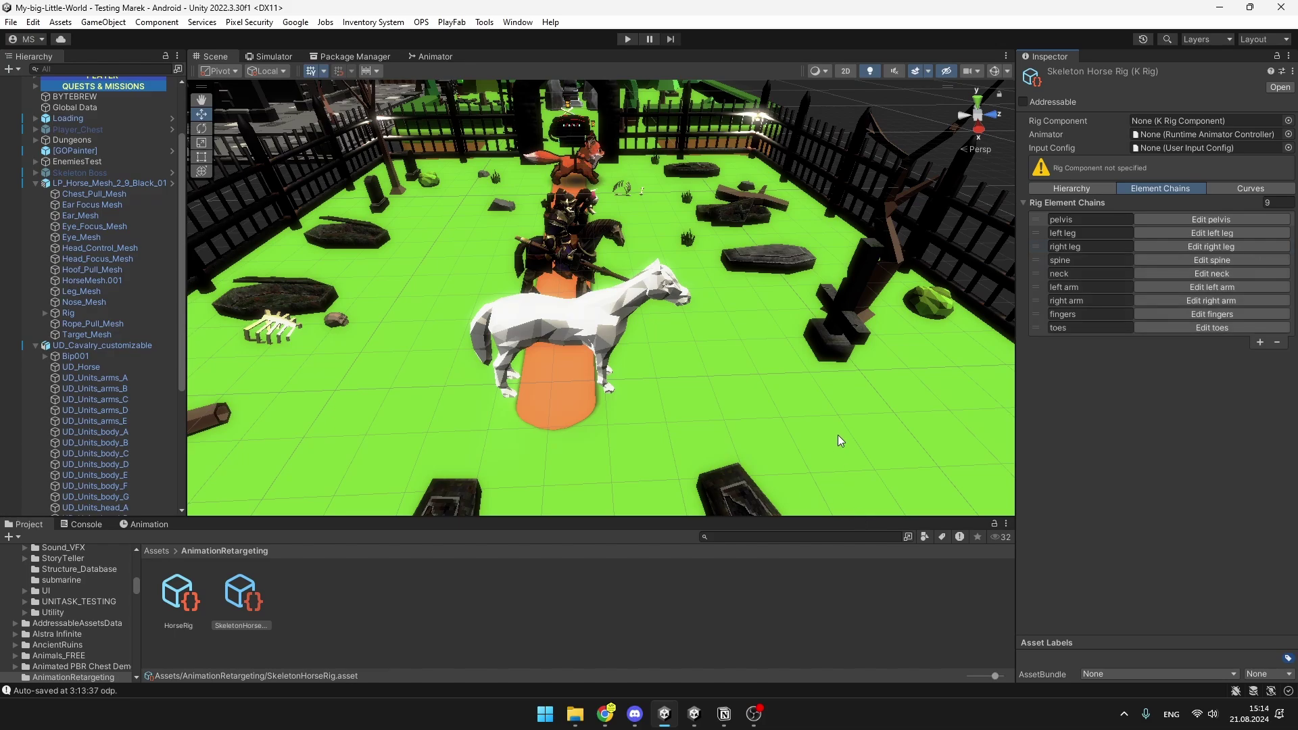
click(1207, 220)
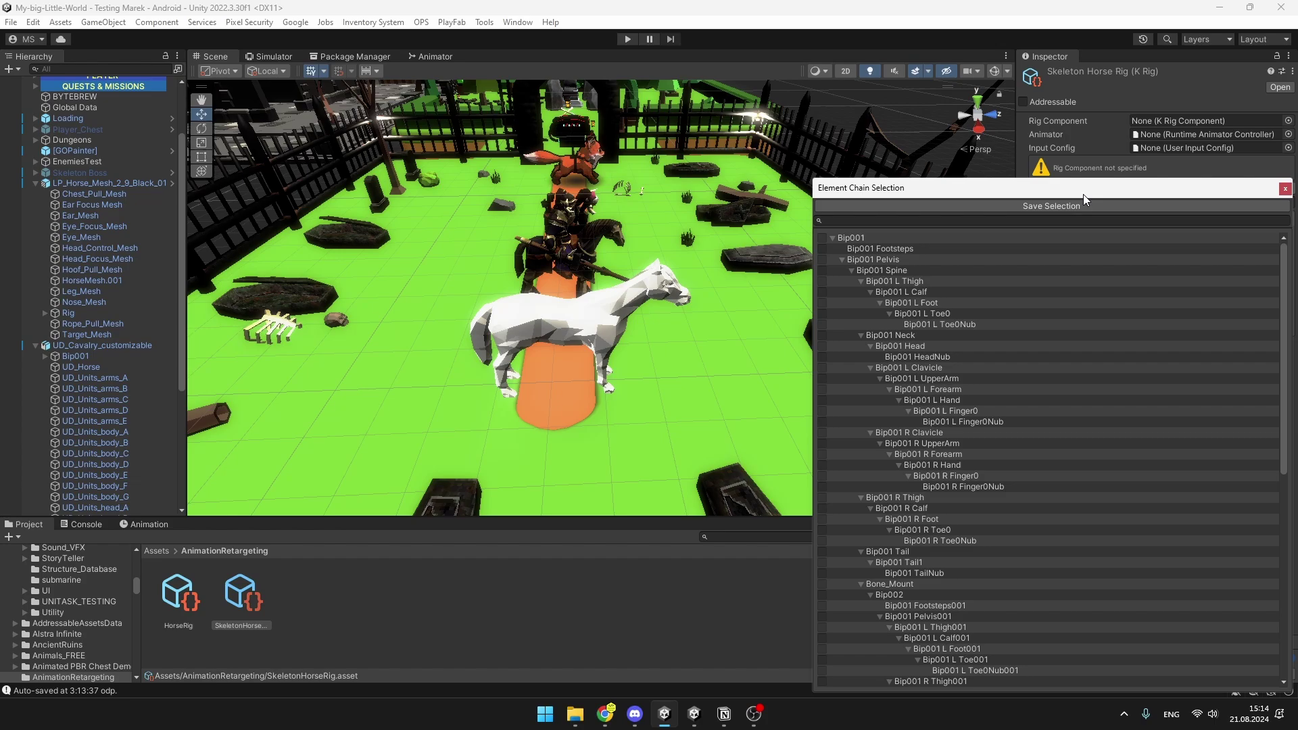
drag(1084, 193, 806, 135)
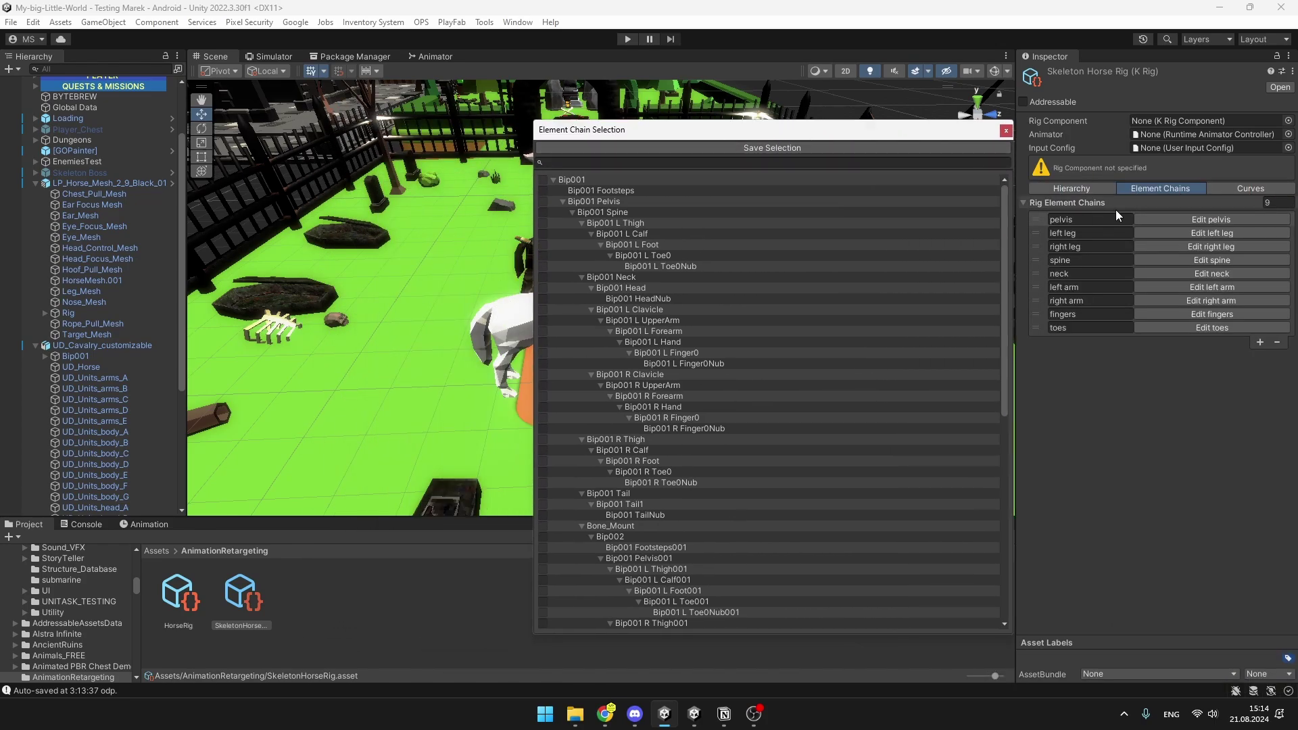
click(615, 202)
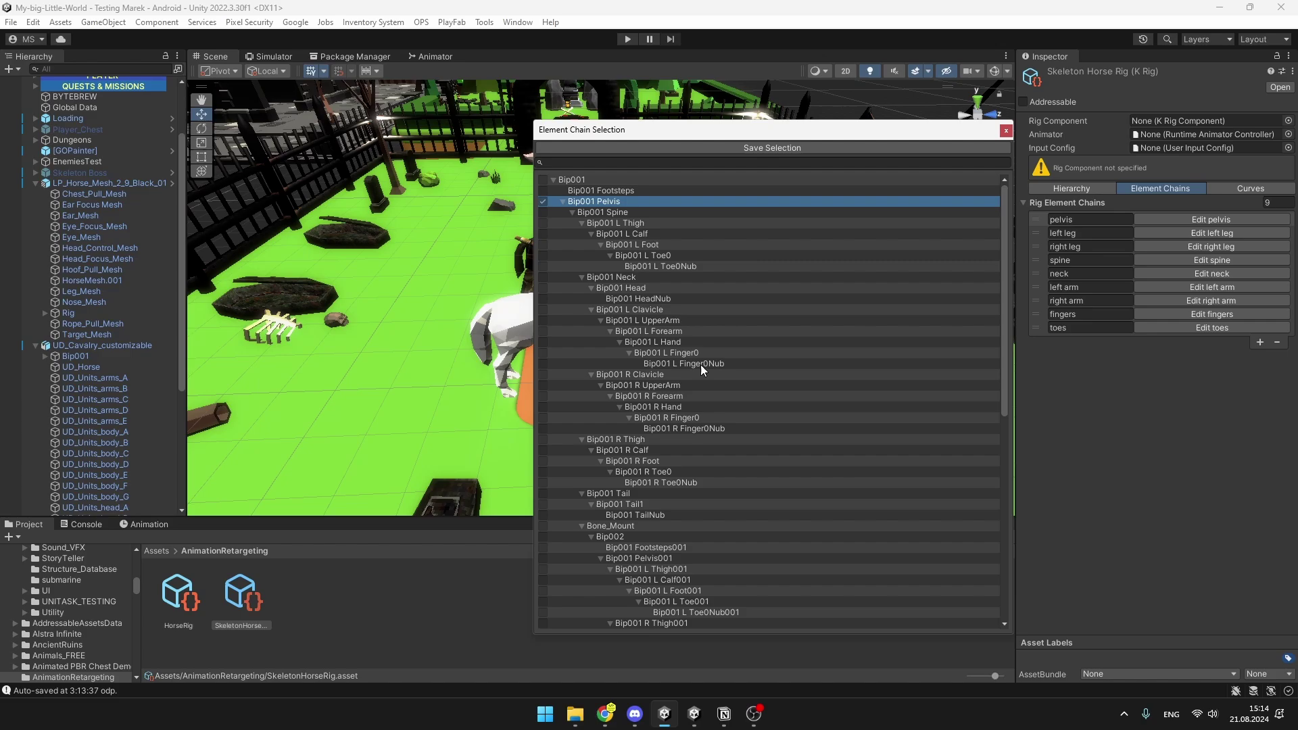
scroll(678, 384, down, 5)
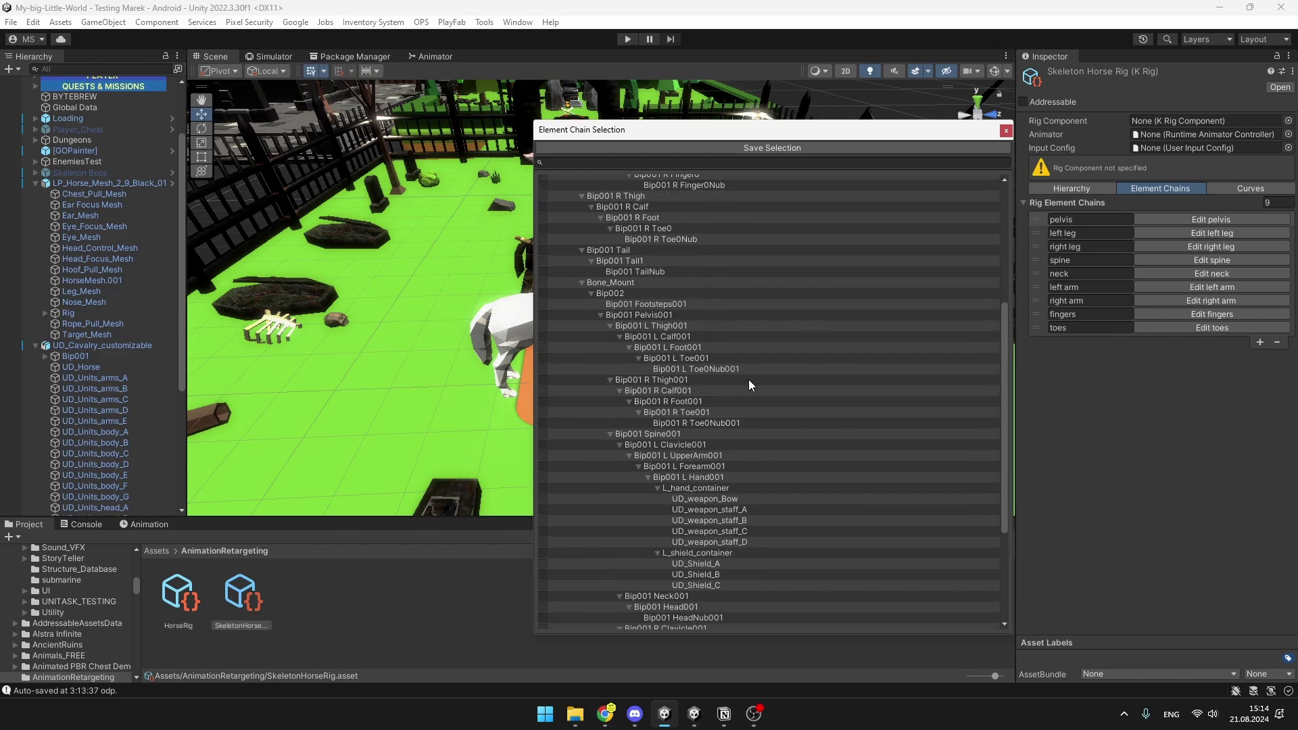
scroll(748, 379, up, 5)
click(762, 152)
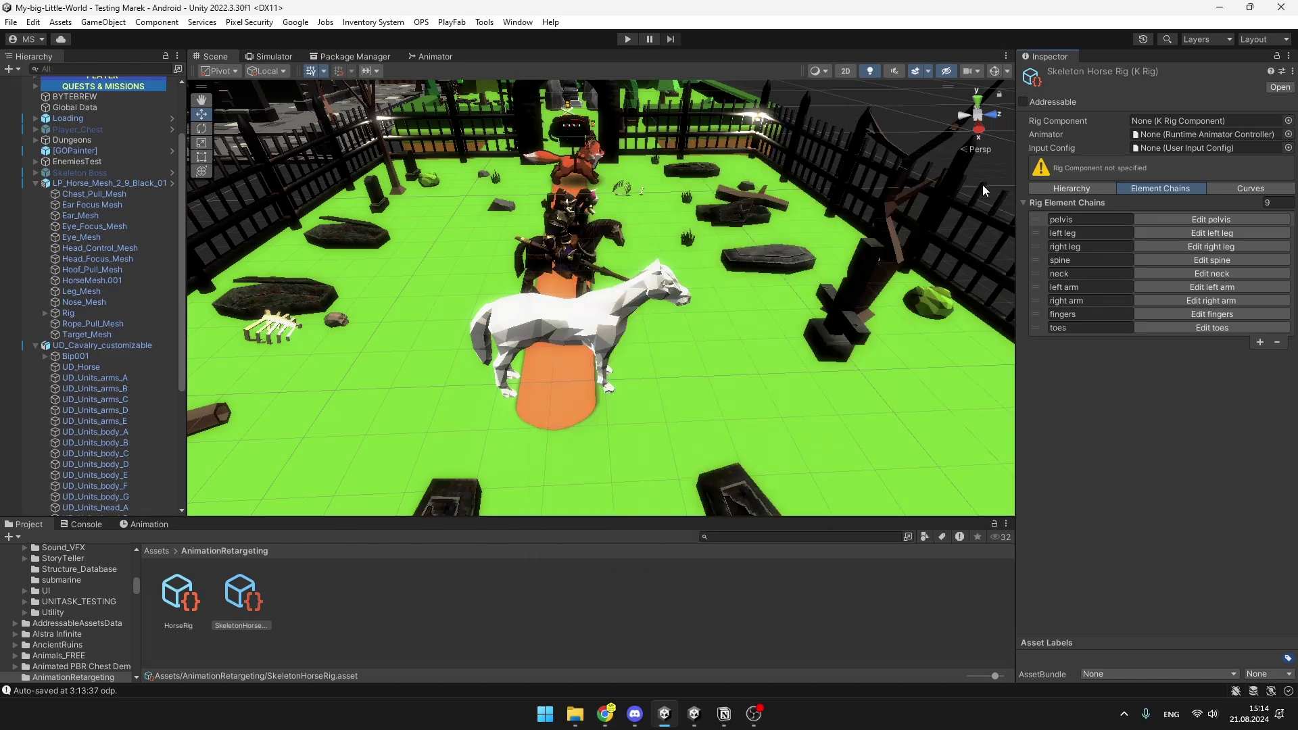
Assign L and R Thigh, Calf and Foot bones to the left and right leg chains
click(1212, 233)
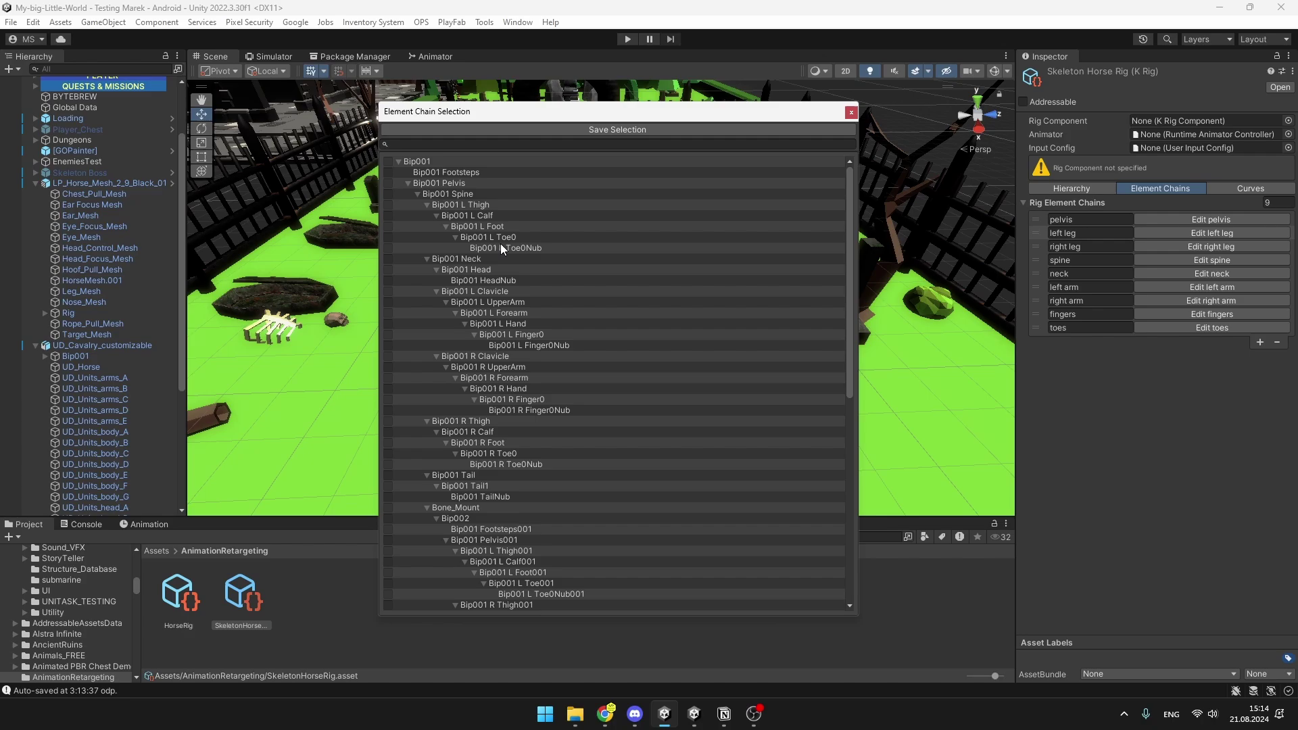
drag(491, 205, 513, 226)
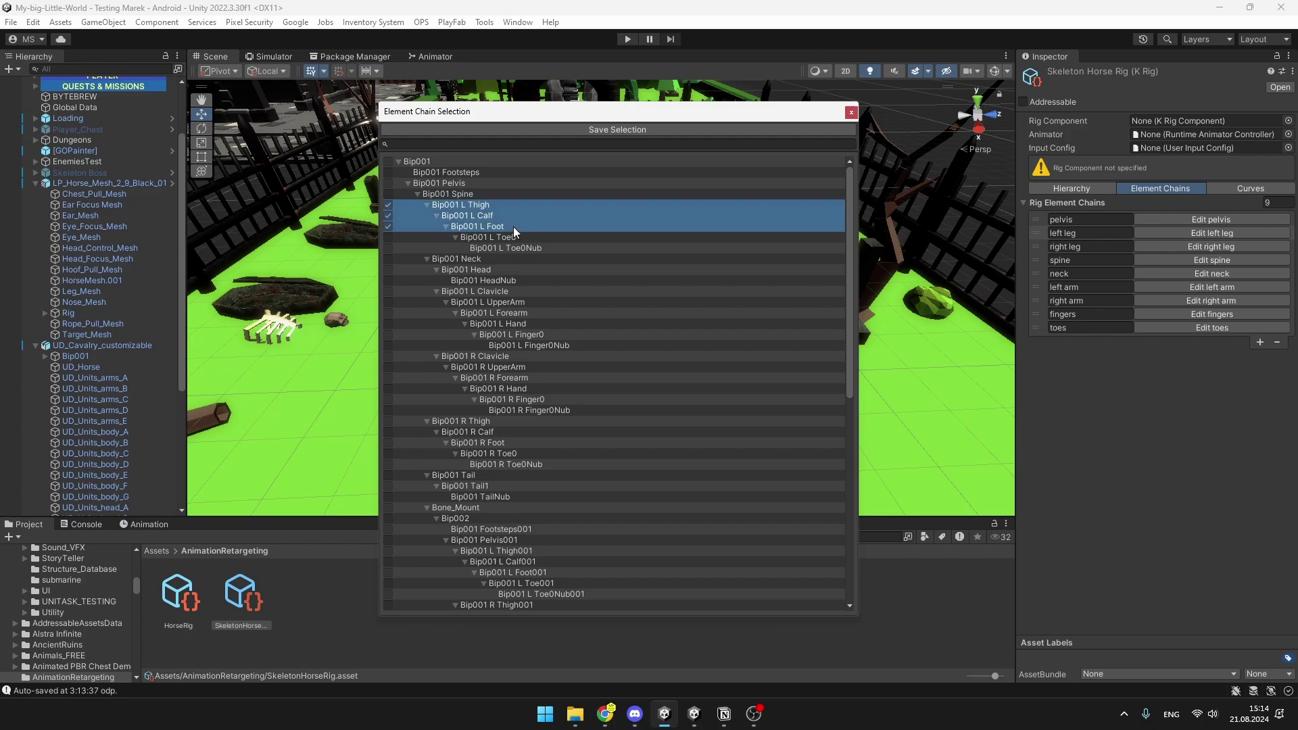
click(711, 133)
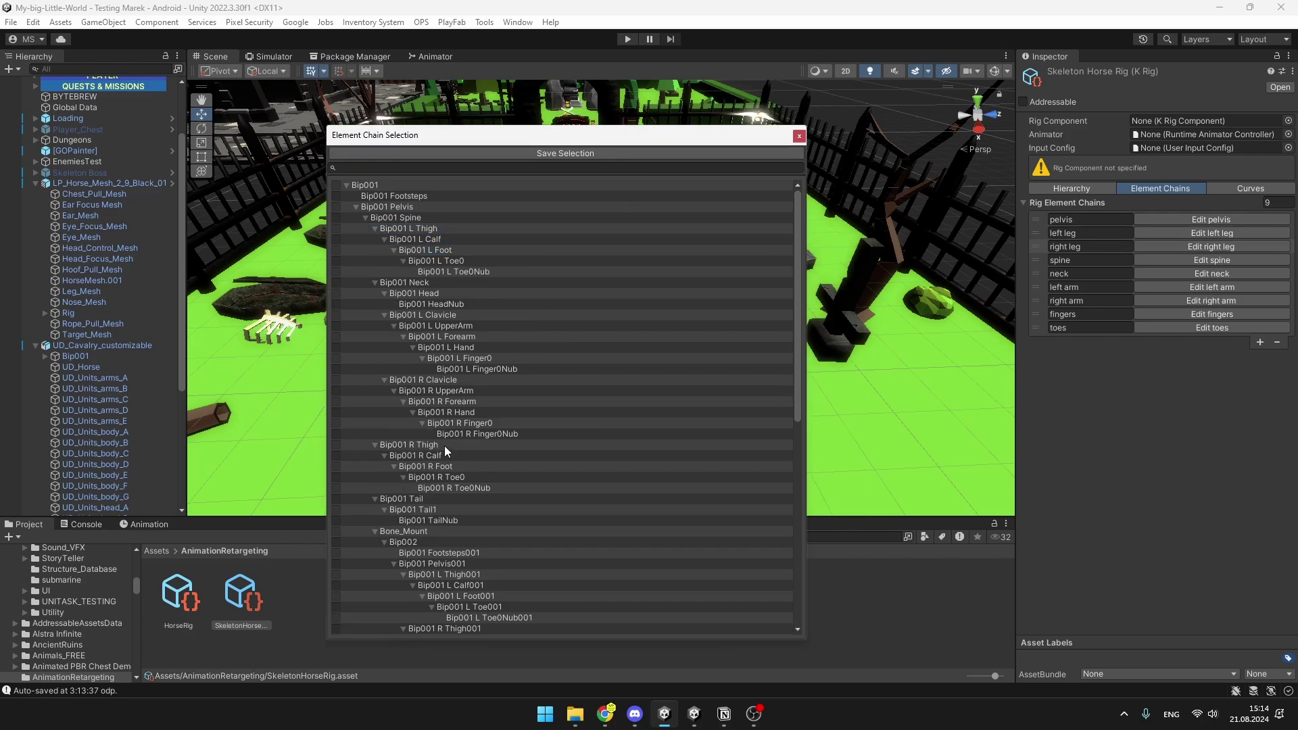
drag(444, 445, 462, 467)
click(601, 153)
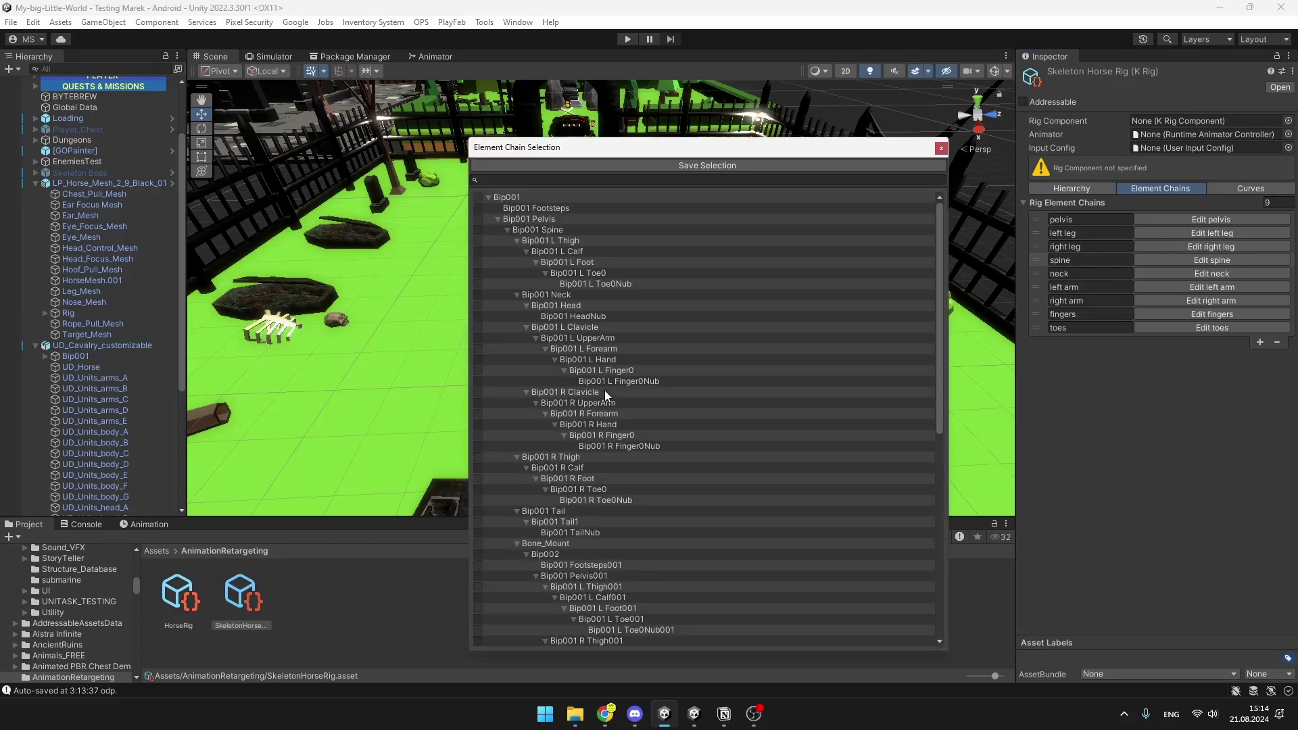
Assign Bip001 Spine, Neck plus Head, and both arms' UpperArm, Forearm and Hand bones
drag(546, 227, 547, 238)
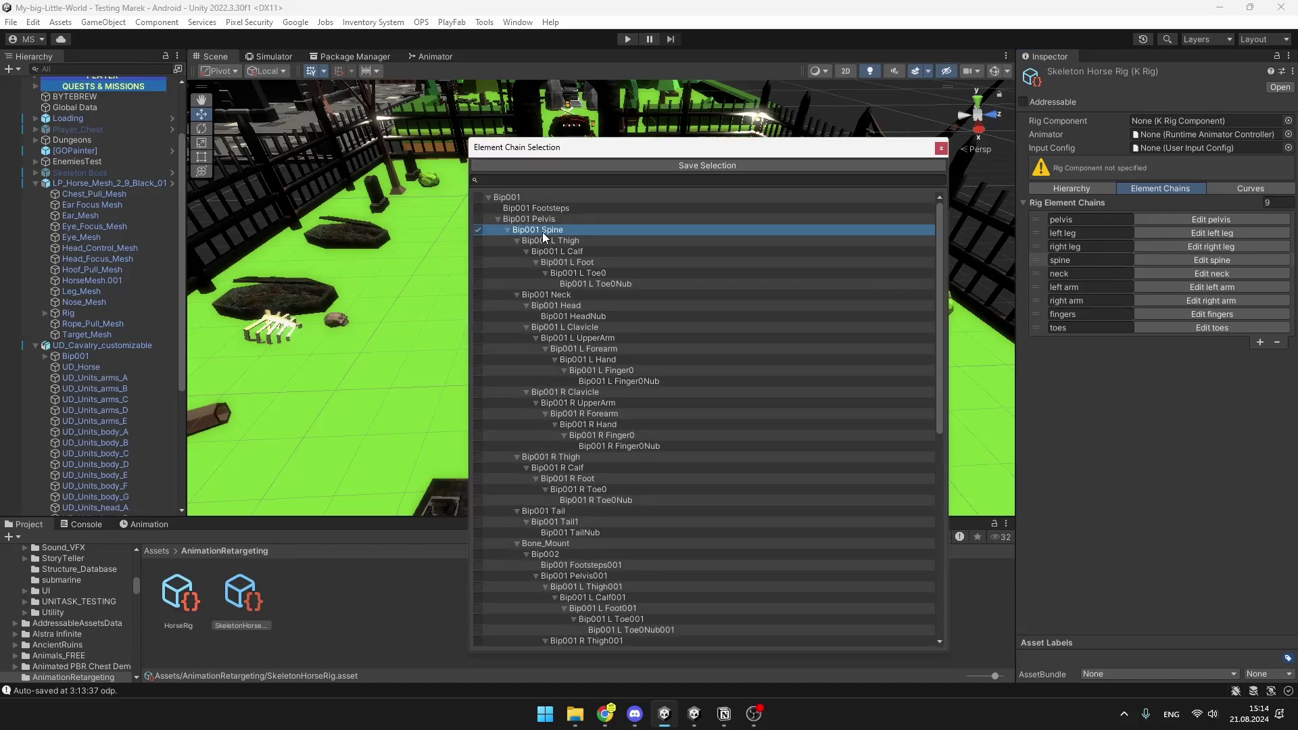
click(782, 166)
click(485, 282)
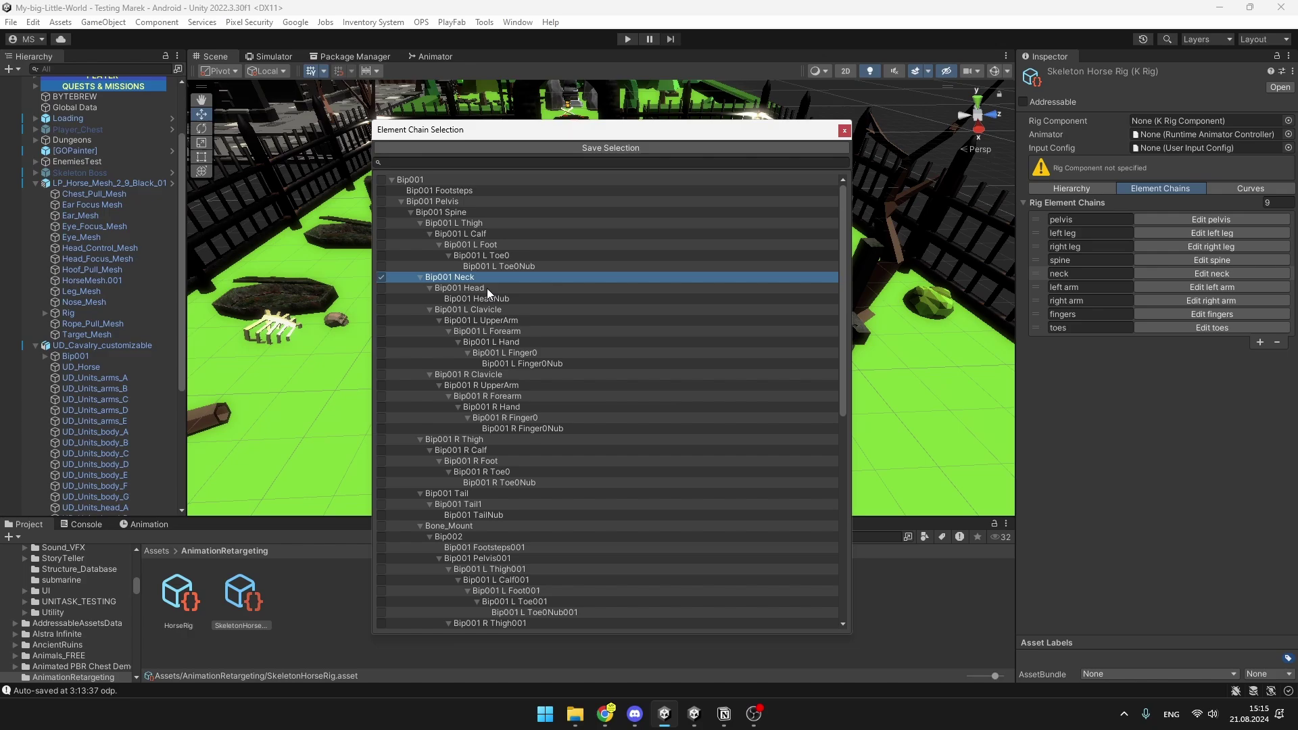
click(489, 288)
click(664, 148)
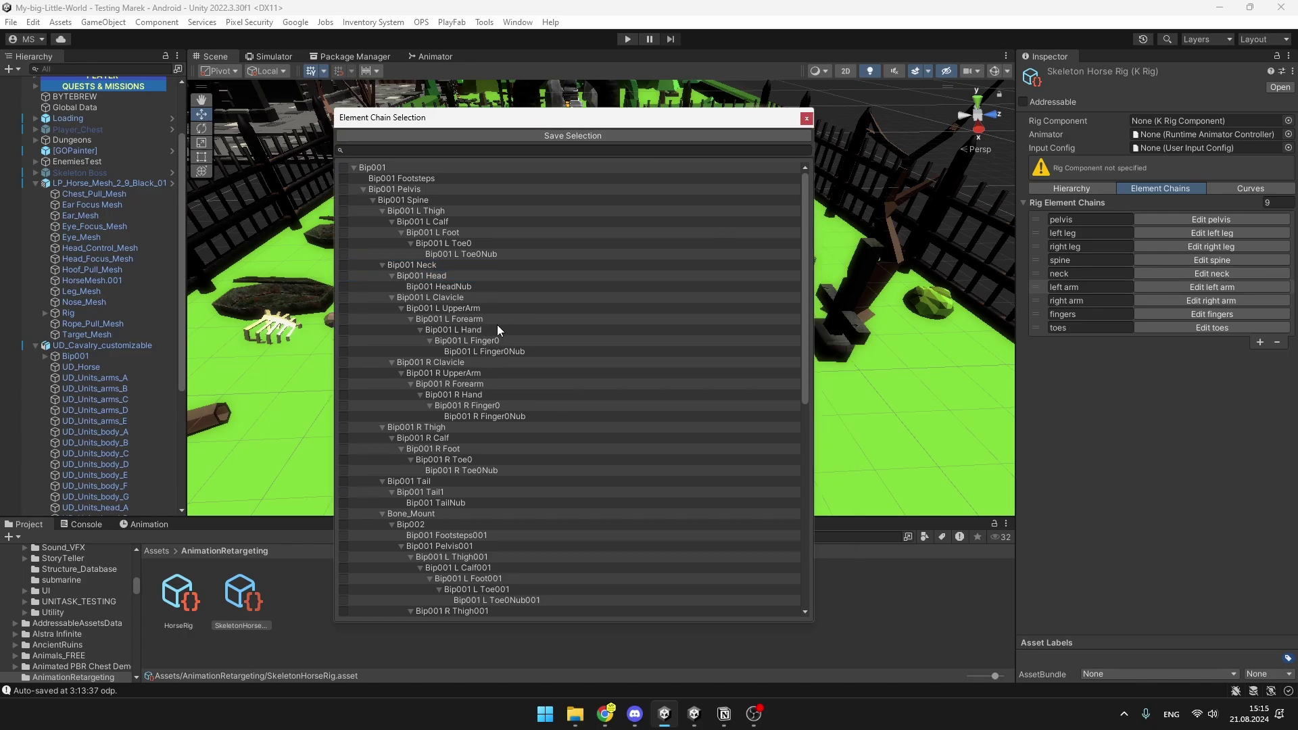
drag(484, 310, 568, 338)
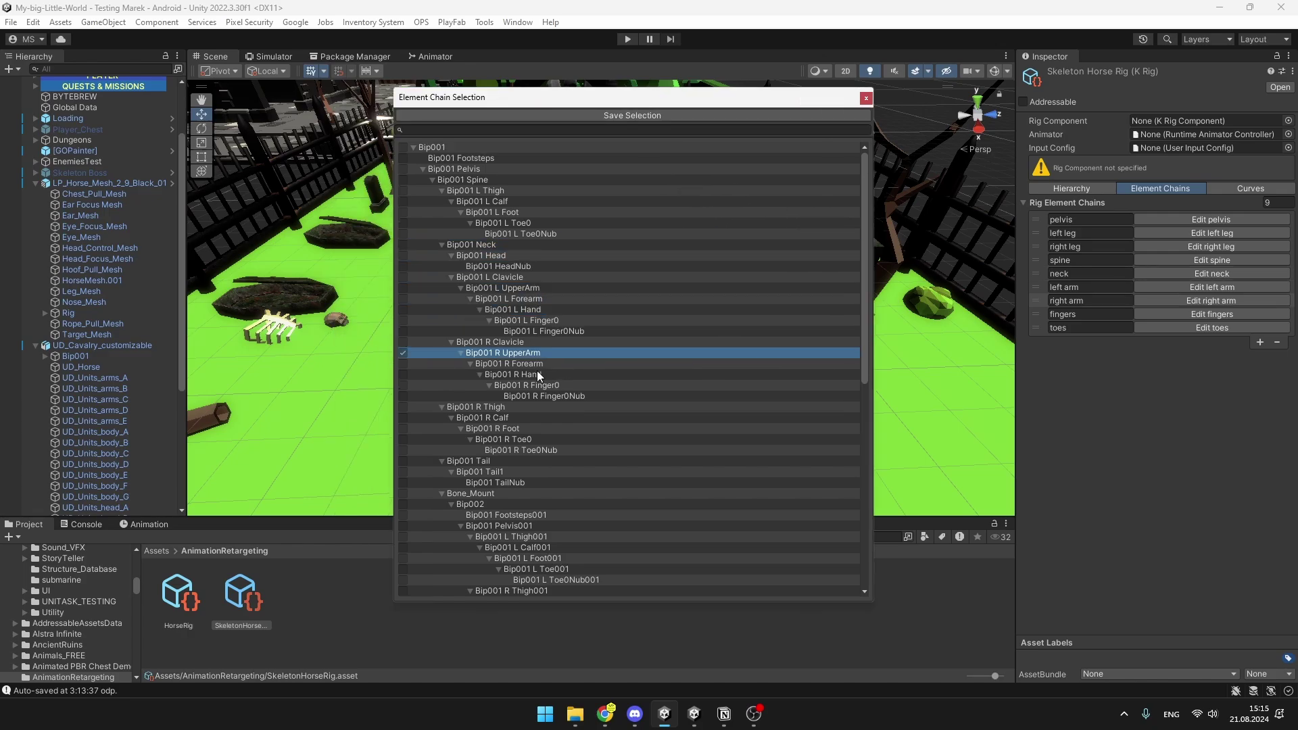
drag(537, 371, 545, 375)
click(641, 115)
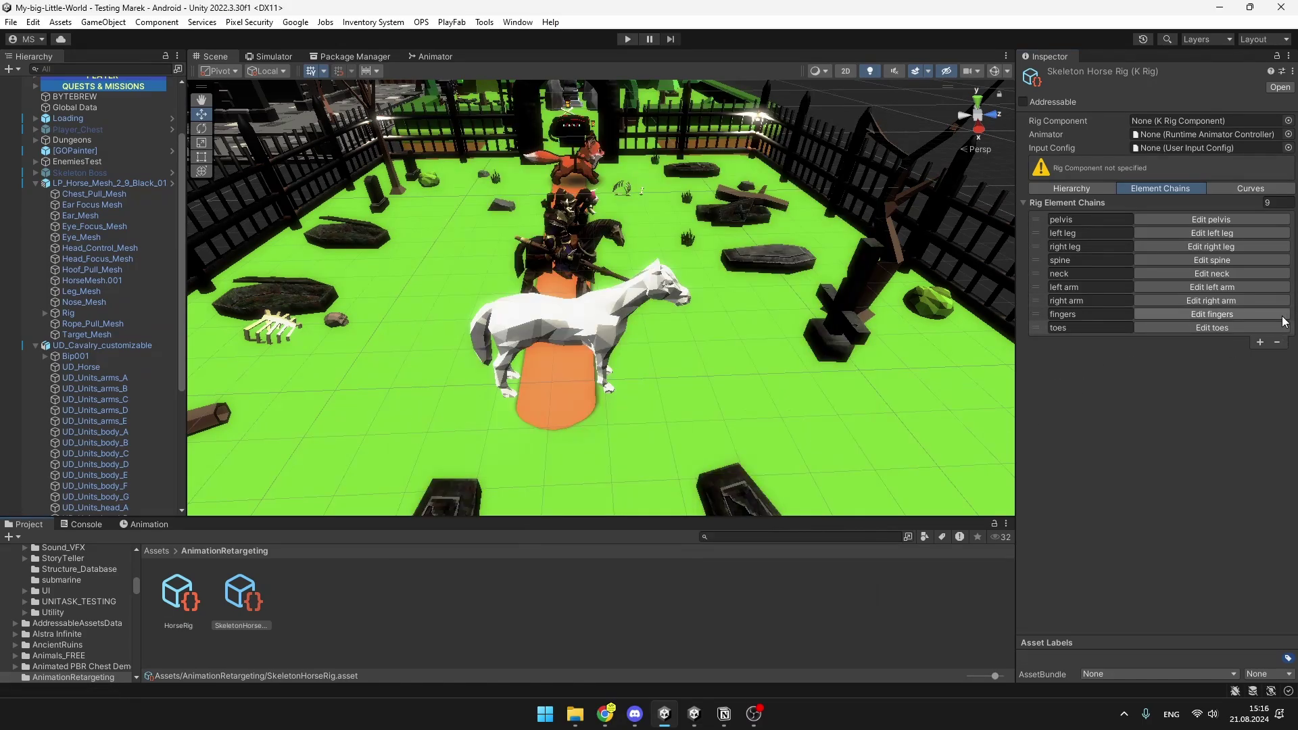
Review HorseRig's nine element chains, pelvis through toes, then deselect it and bring up the folder's Create menu
click(175, 611)
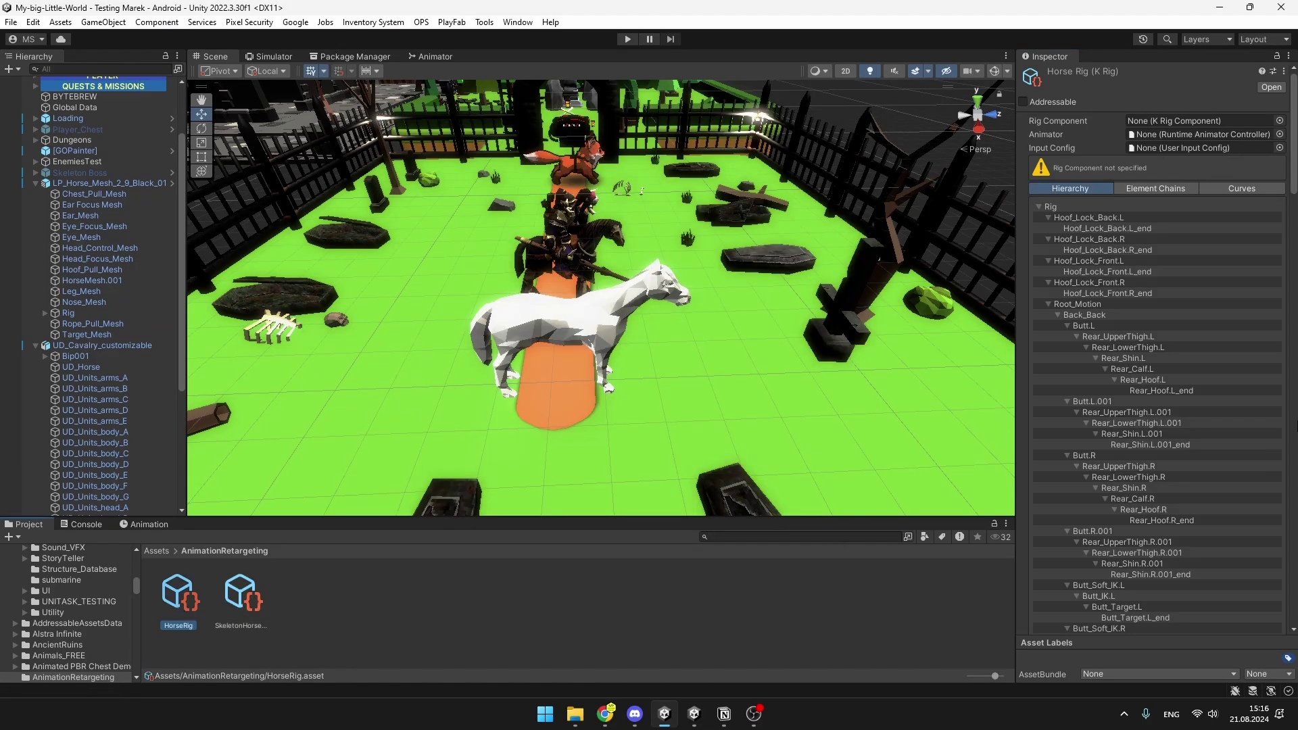
click(1160, 188)
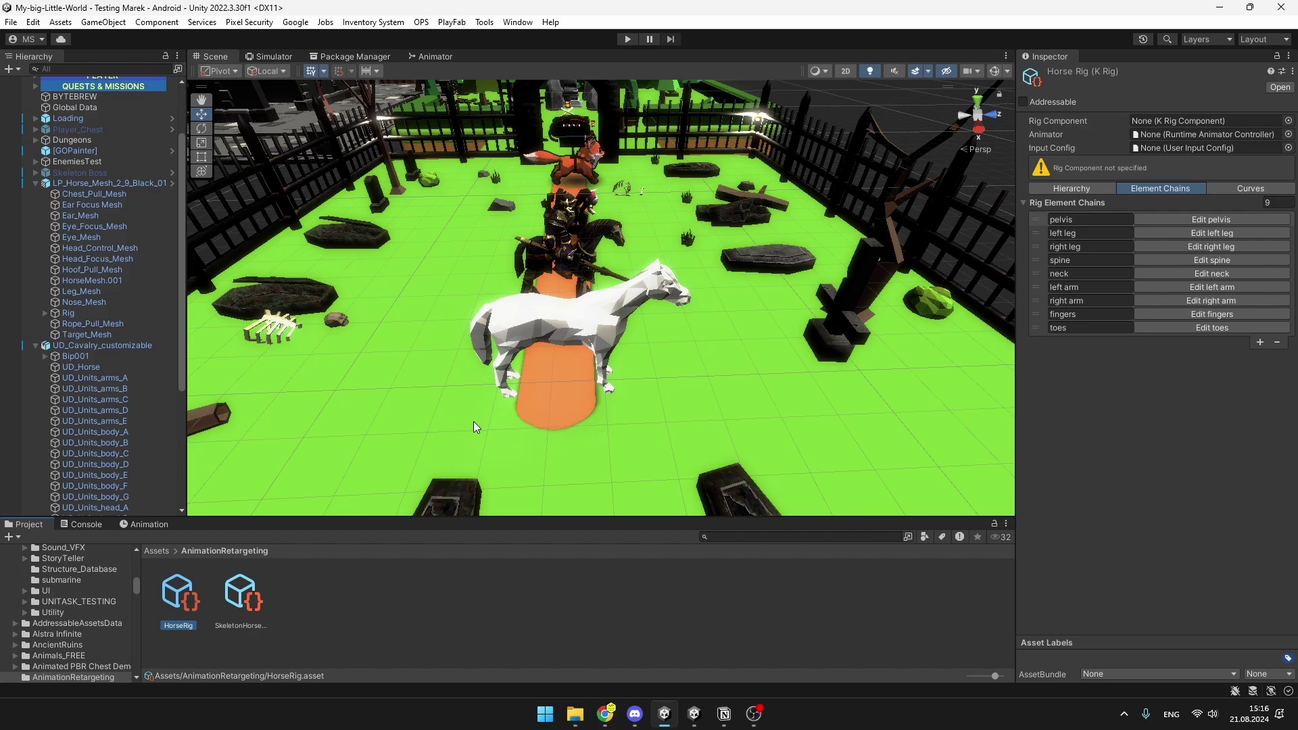
click(307, 605)
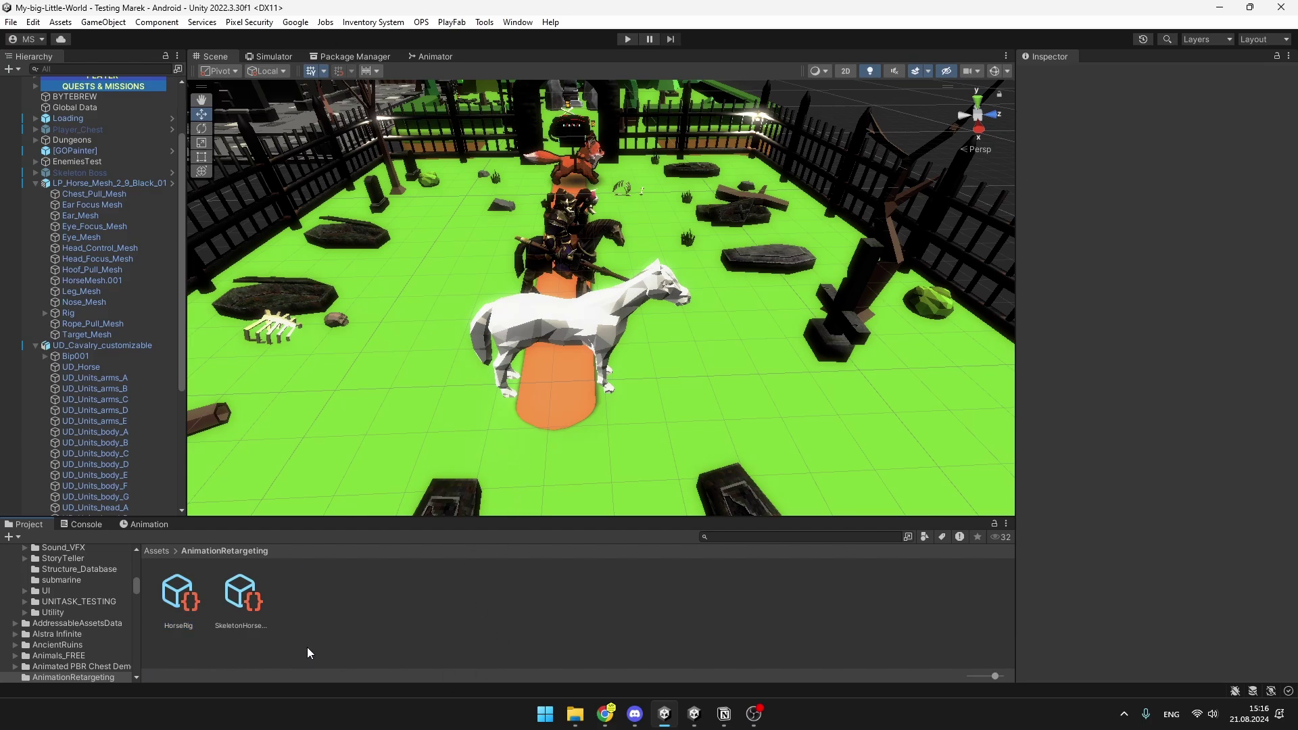
right_click(335, 626)
Create HorseRetargetProfile with the LP_Horse variant as source and UD_Cavalry_customizable as target character
mouse_move(394, 140)
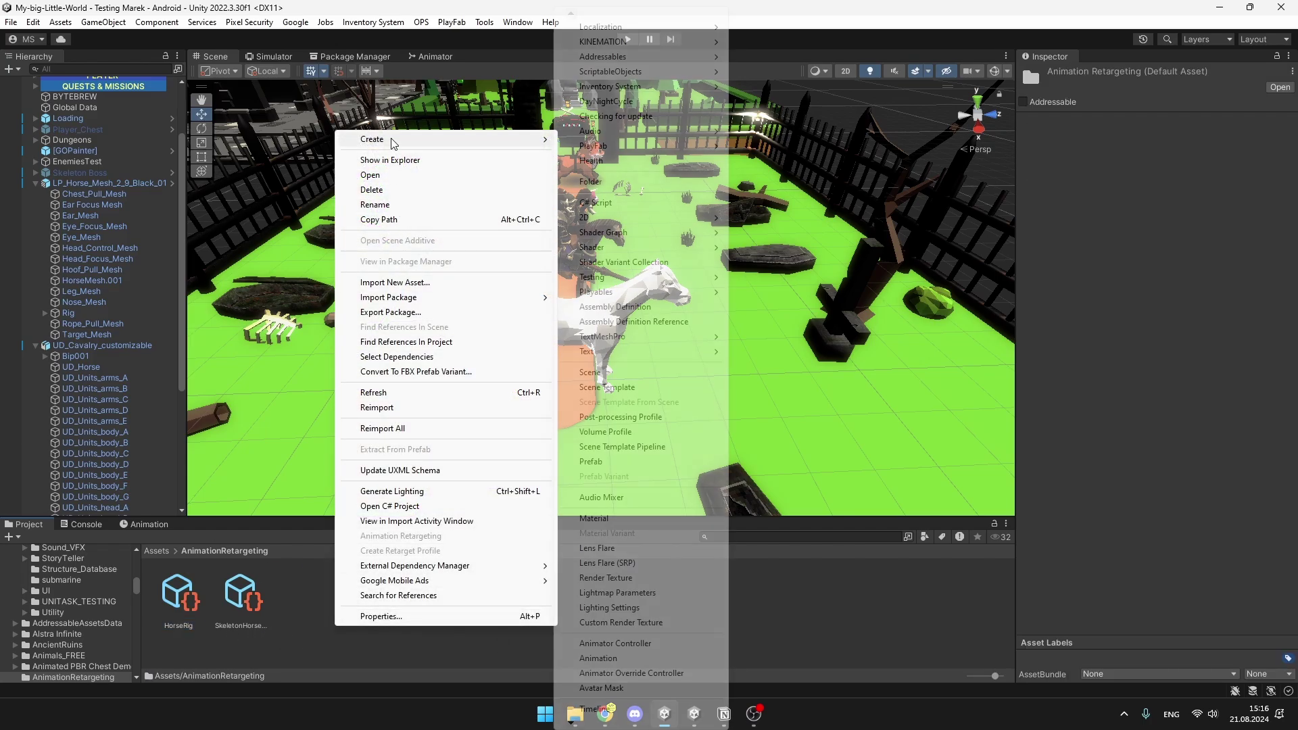
mouse_move(616, 45)
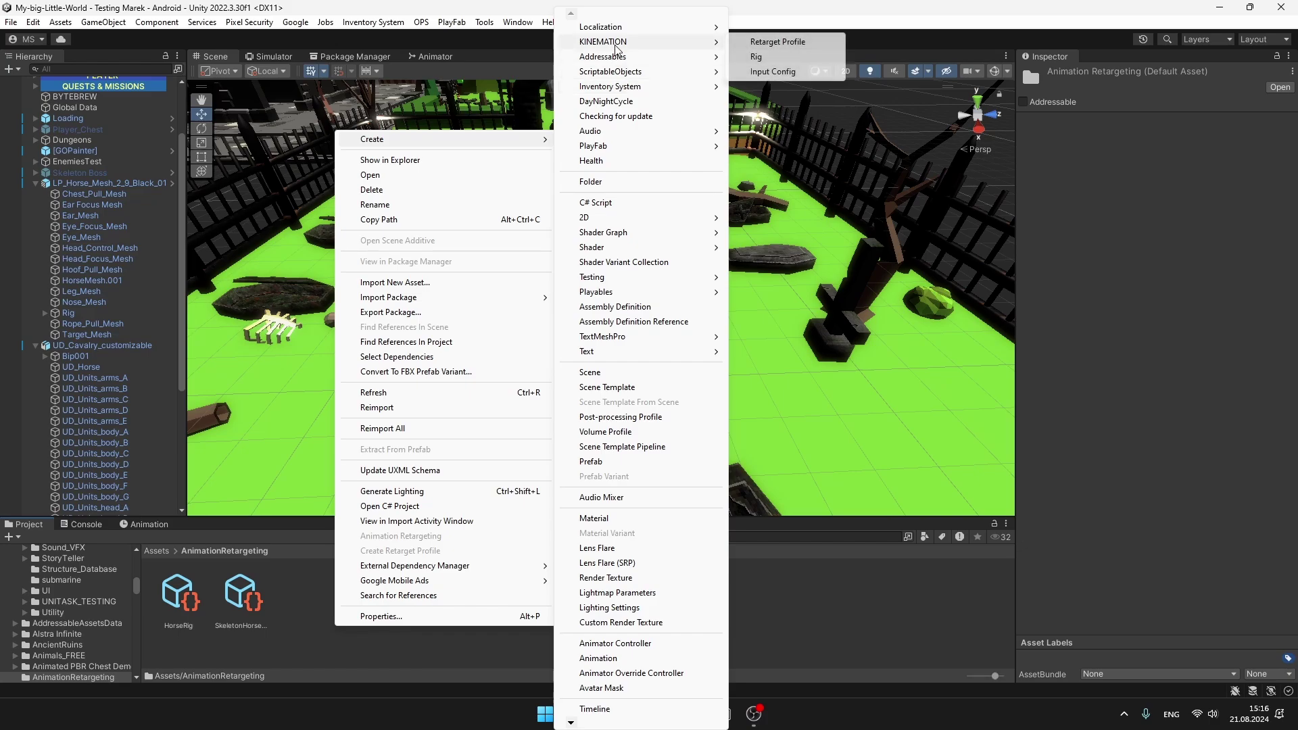
click(778, 42)
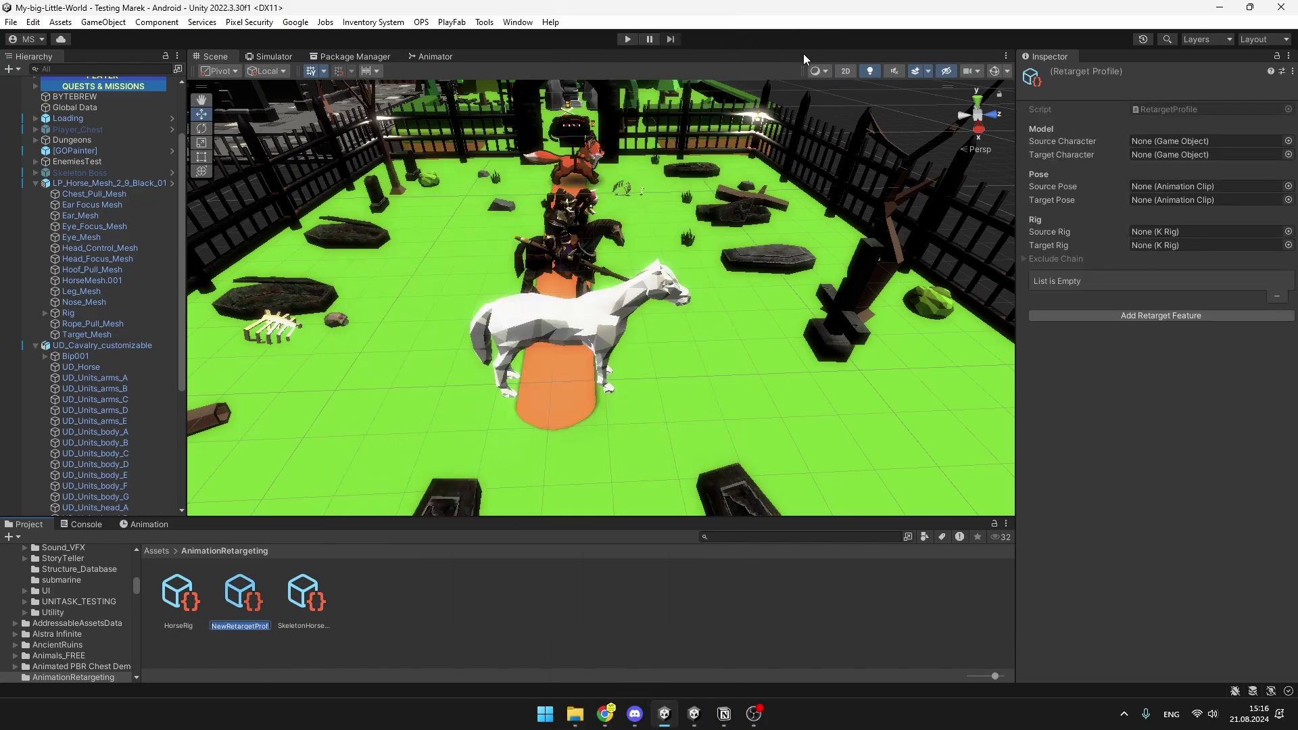
text(HorseRetargetProfile)
key(Return)
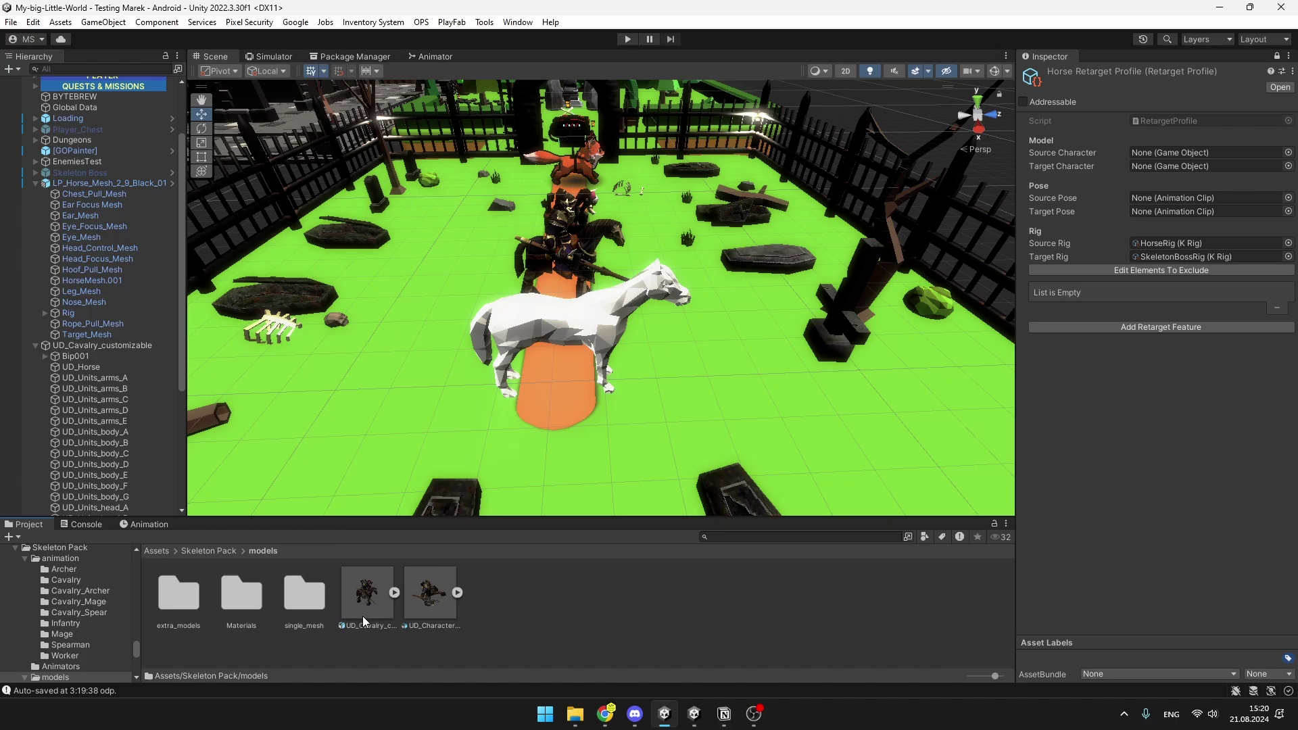
drag(364, 621, 1159, 169)
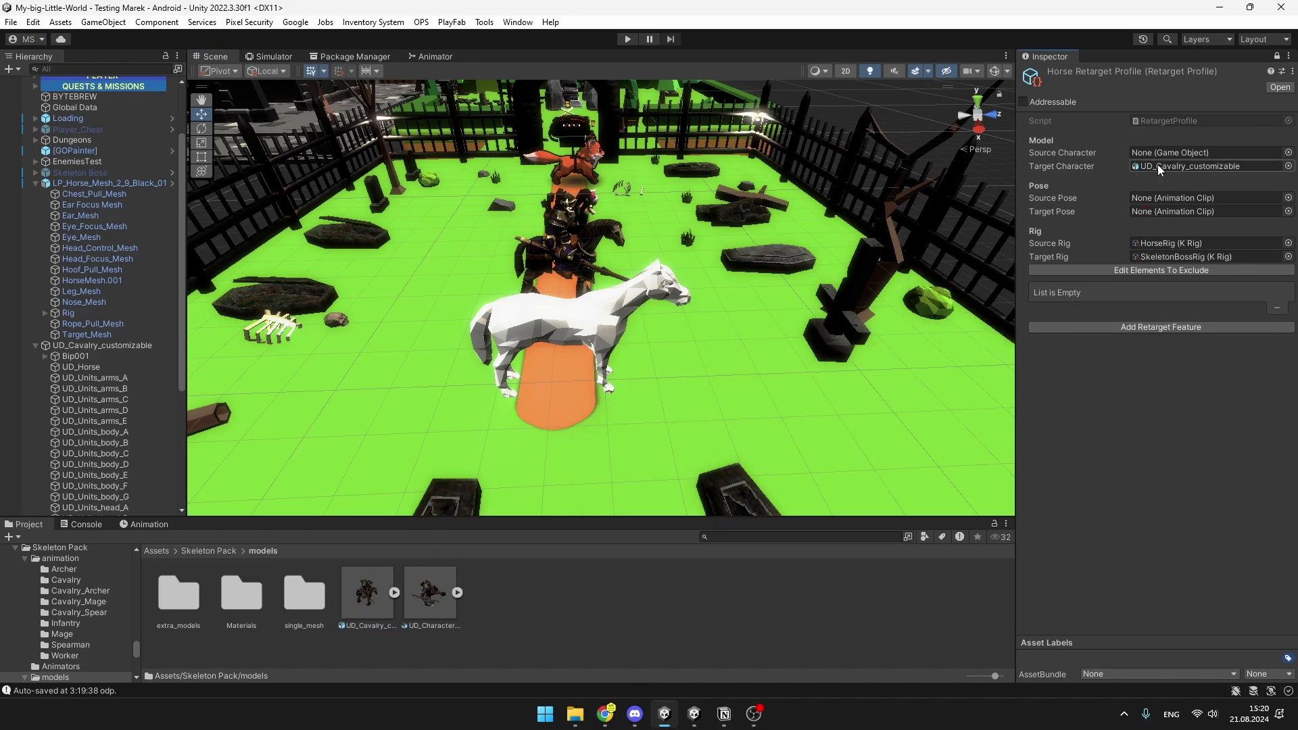
drag(176, 621, 1173, 148)
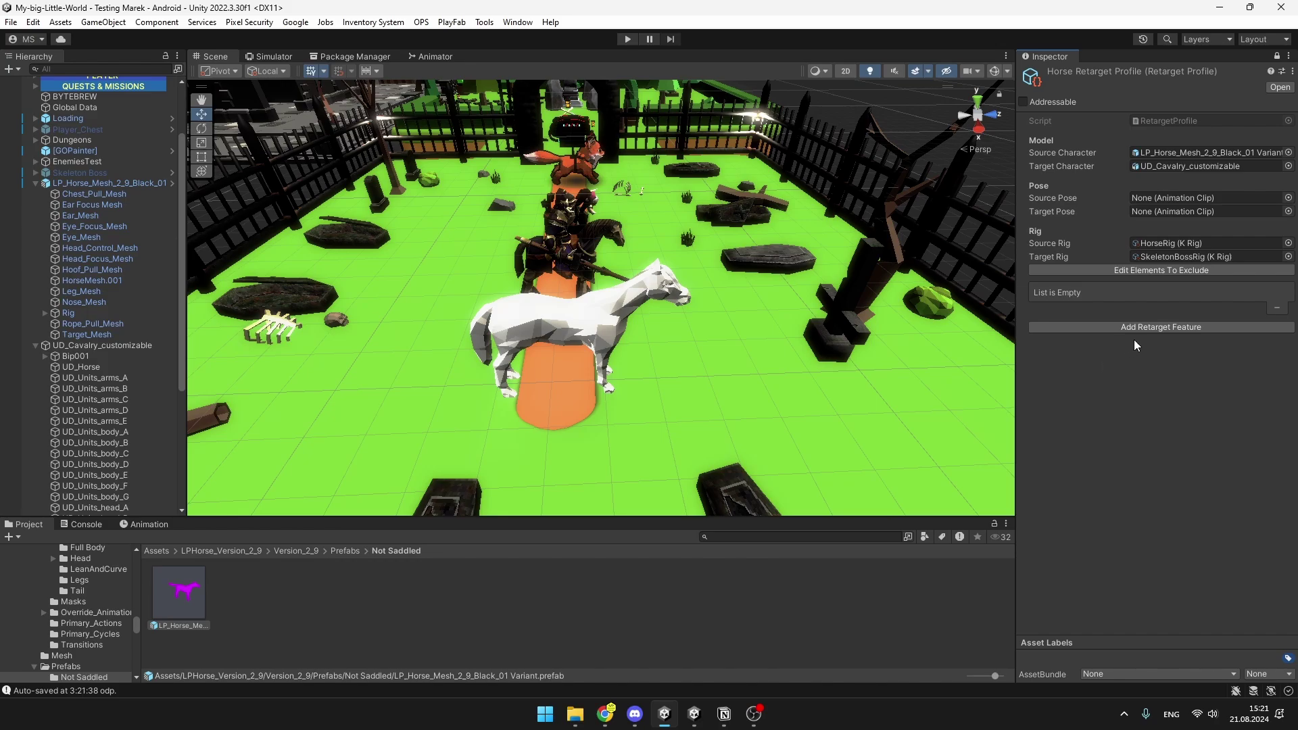
Add a Basic Retarget Feature mapping the pelvis source chain to the pelvis target chain
click(1170, 327)
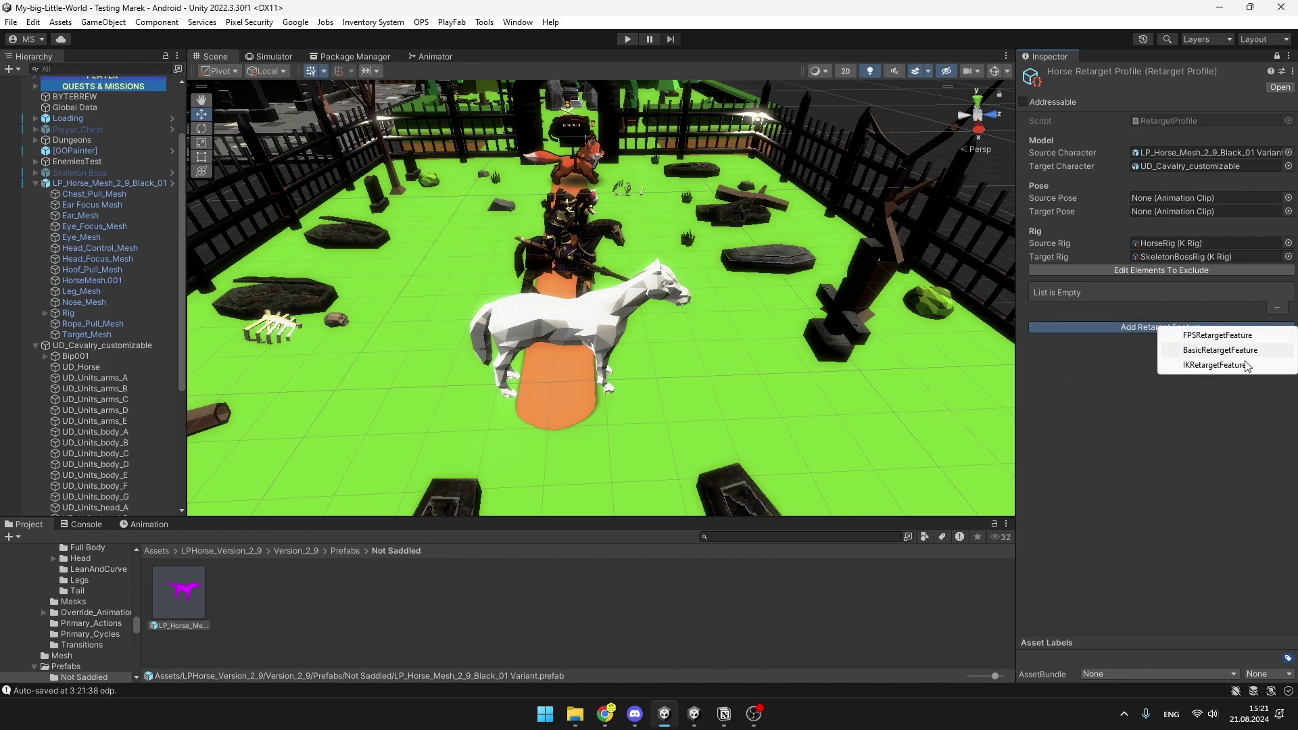
click(1221, 351)
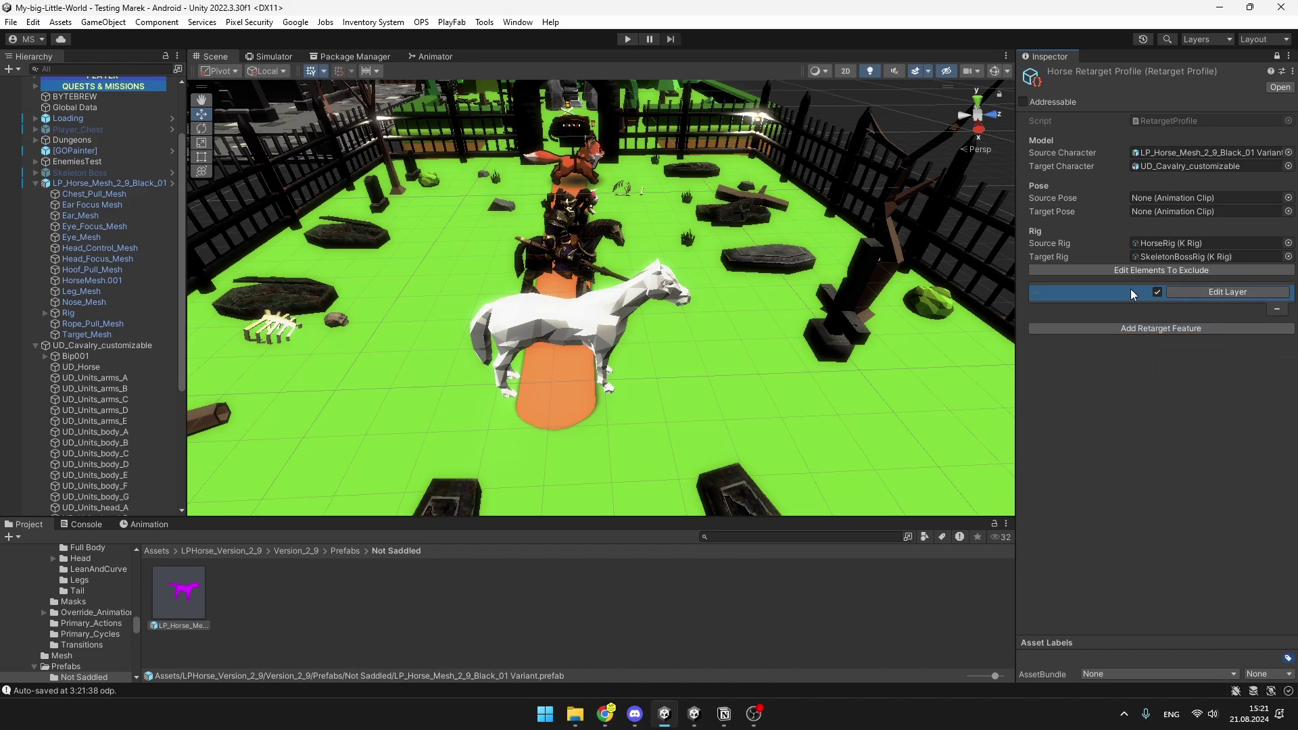
click(1231, 293)
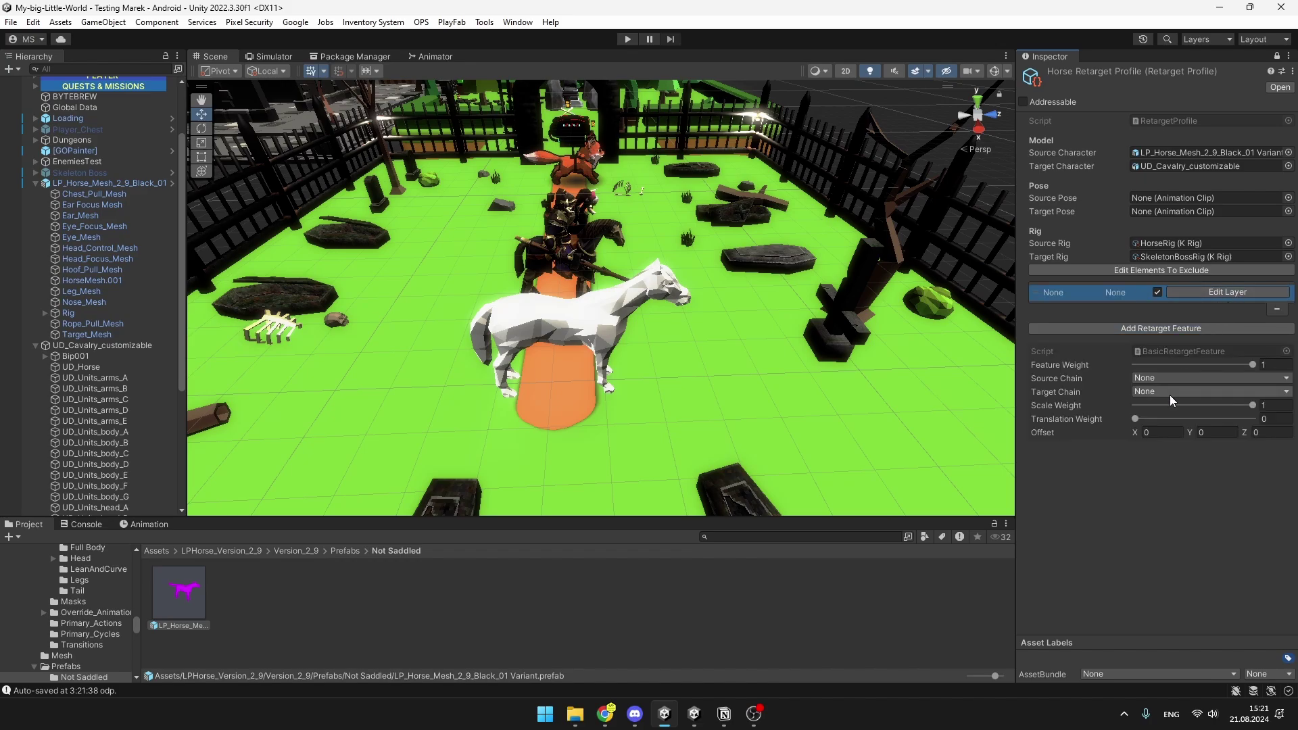
click(1156, 379)
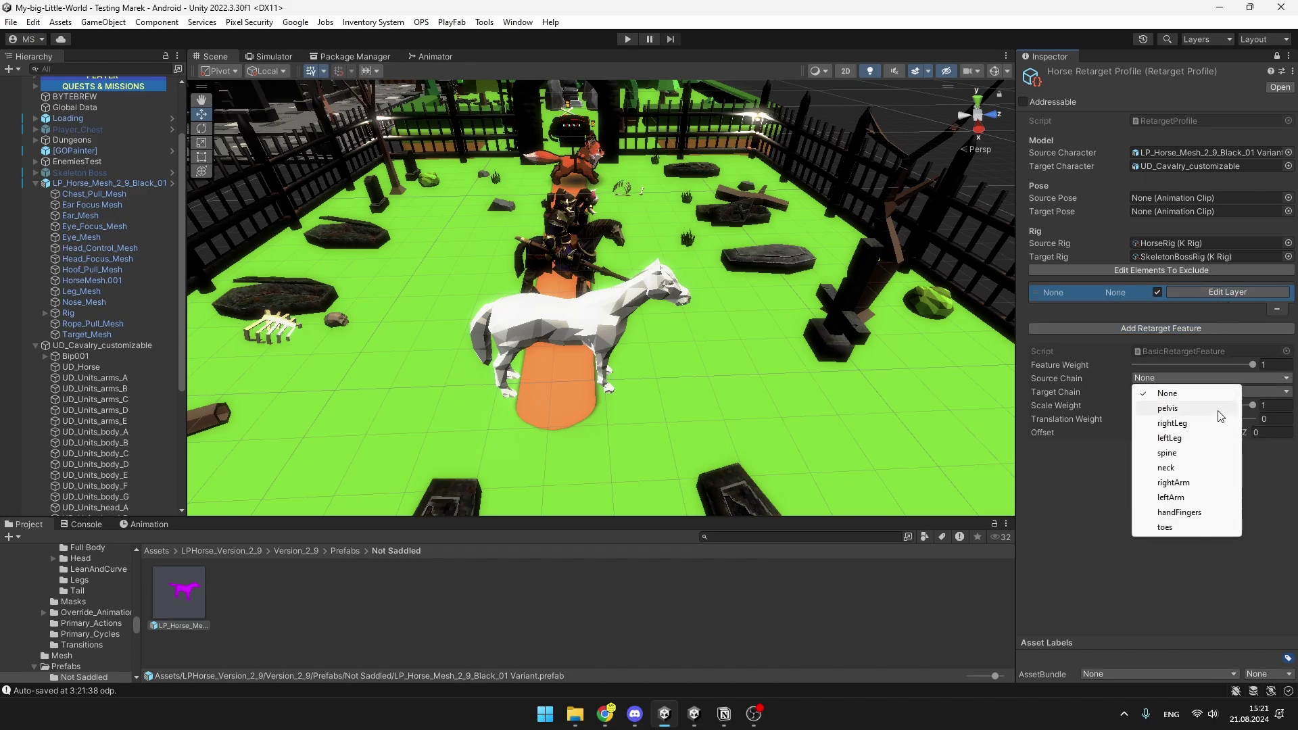
click(1166, 409)
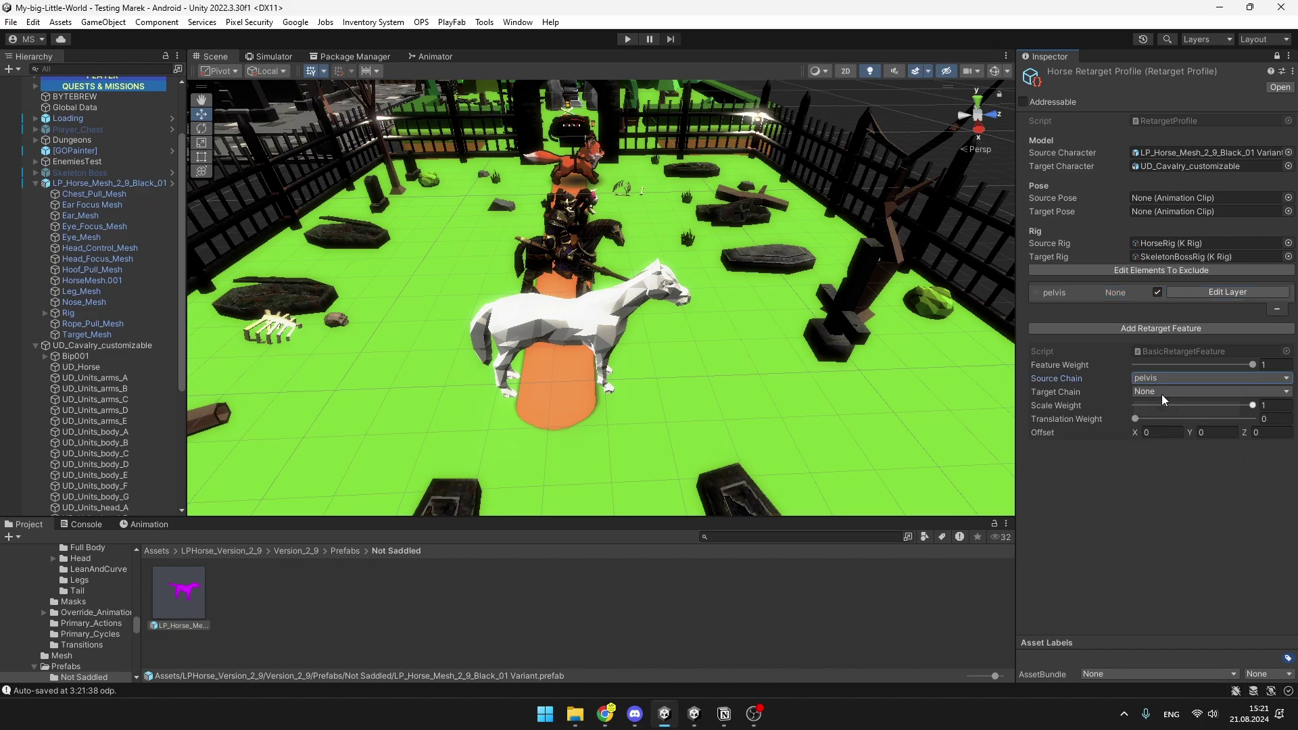
click(1164, 392)
click(1169, 423)
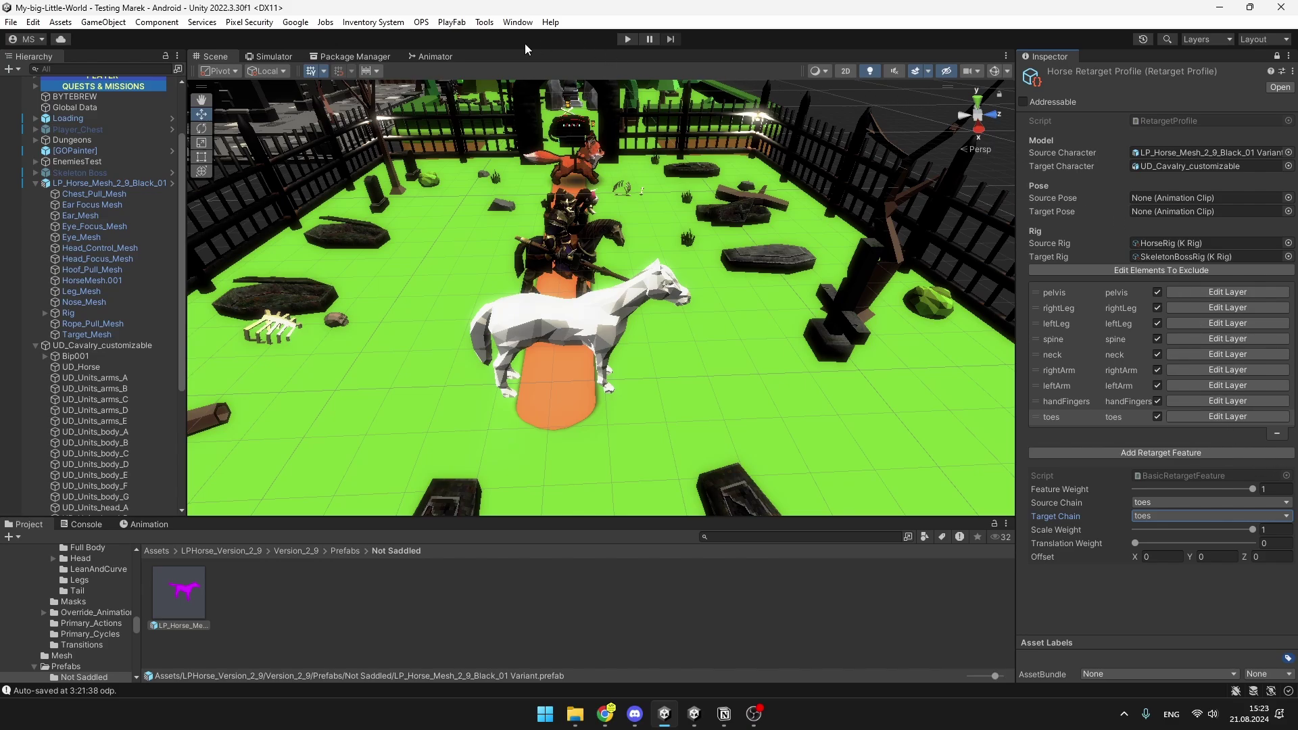
Open the Retargeting Pro baker from Window > KINEMATION and check its source and target characters
click(518, 22)
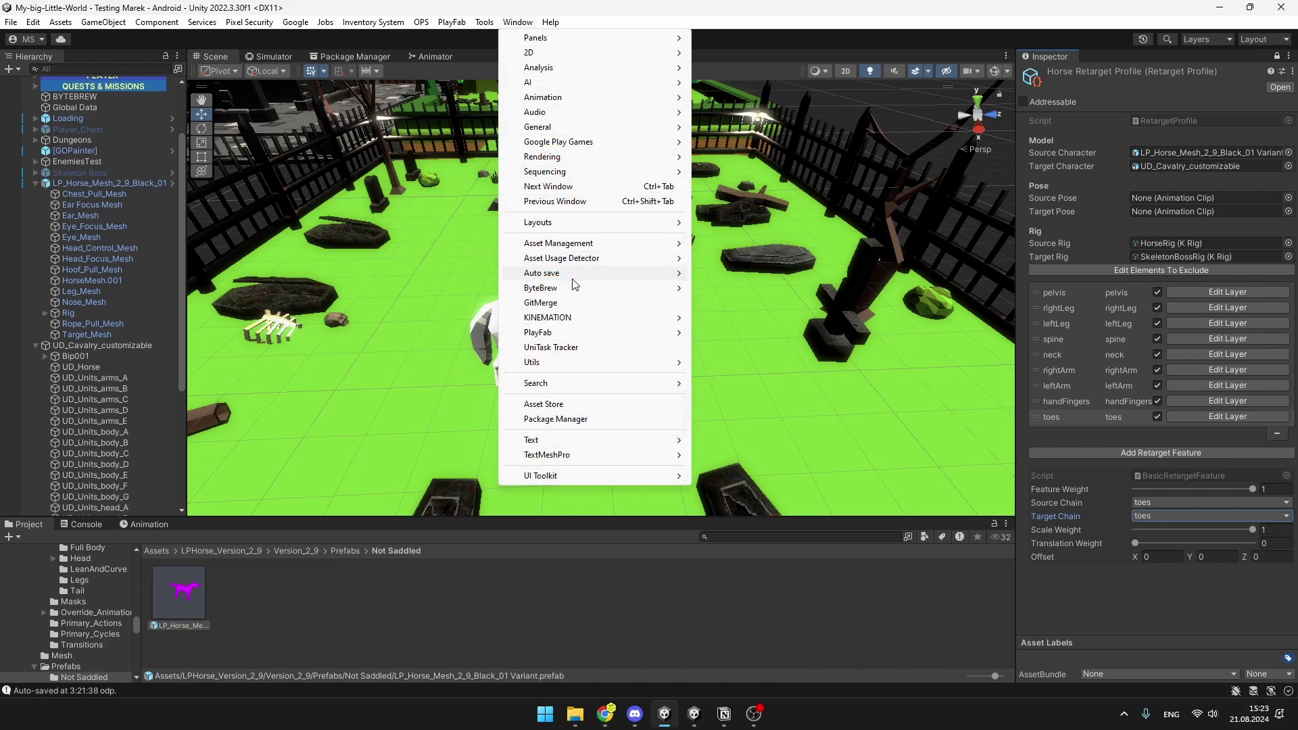
mouse_move(609, 318)
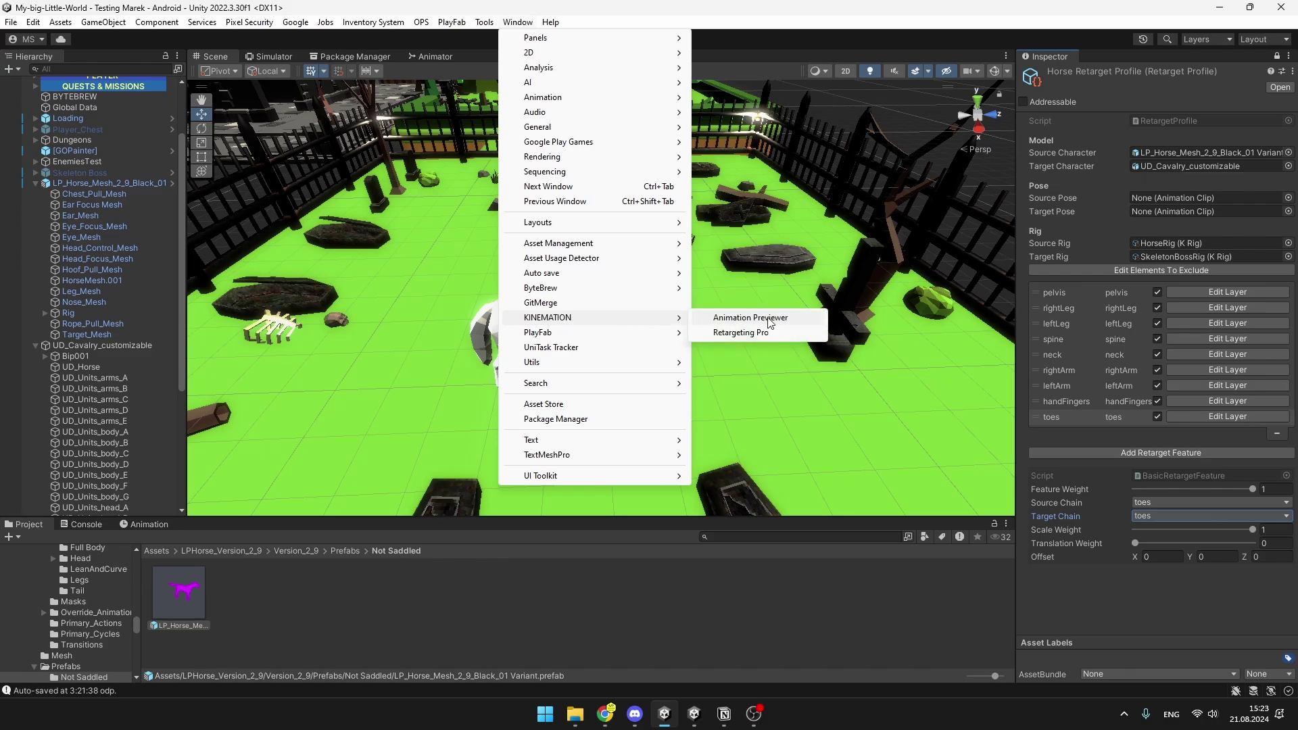
click(766, 333)
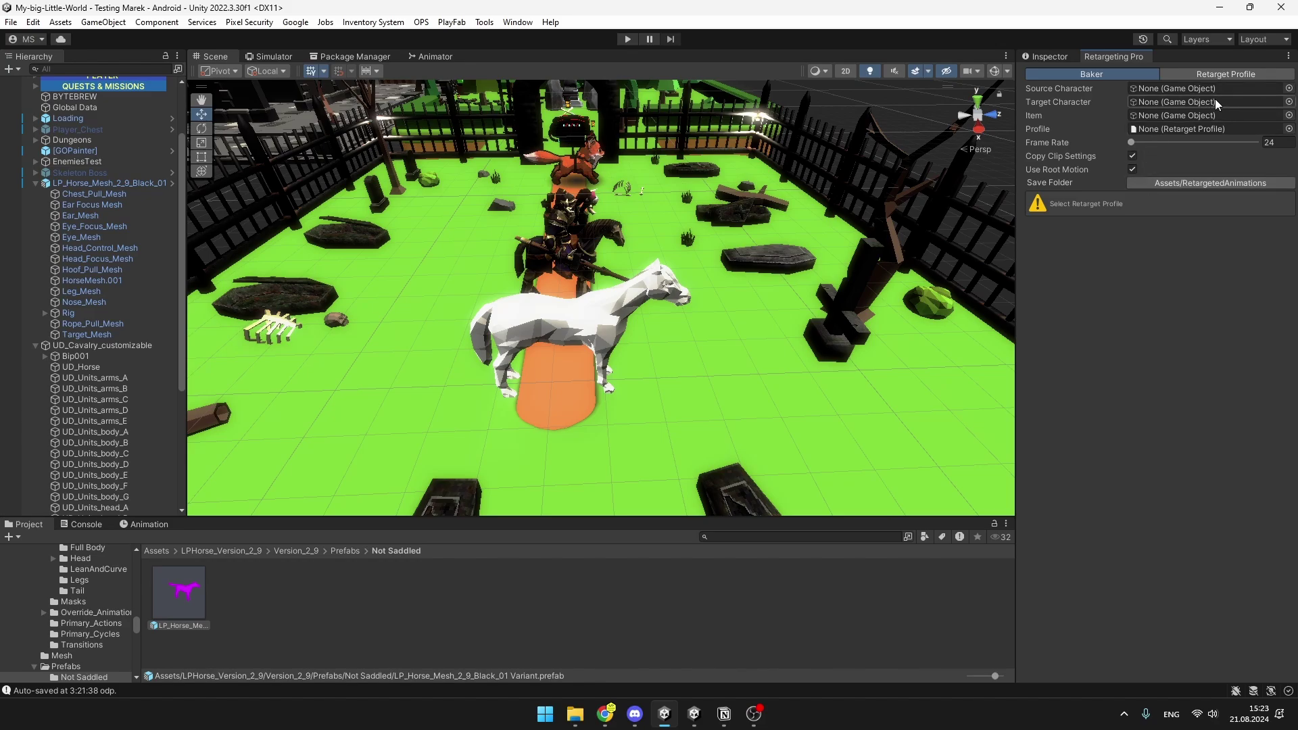
scroll(81, 352, down, 2)
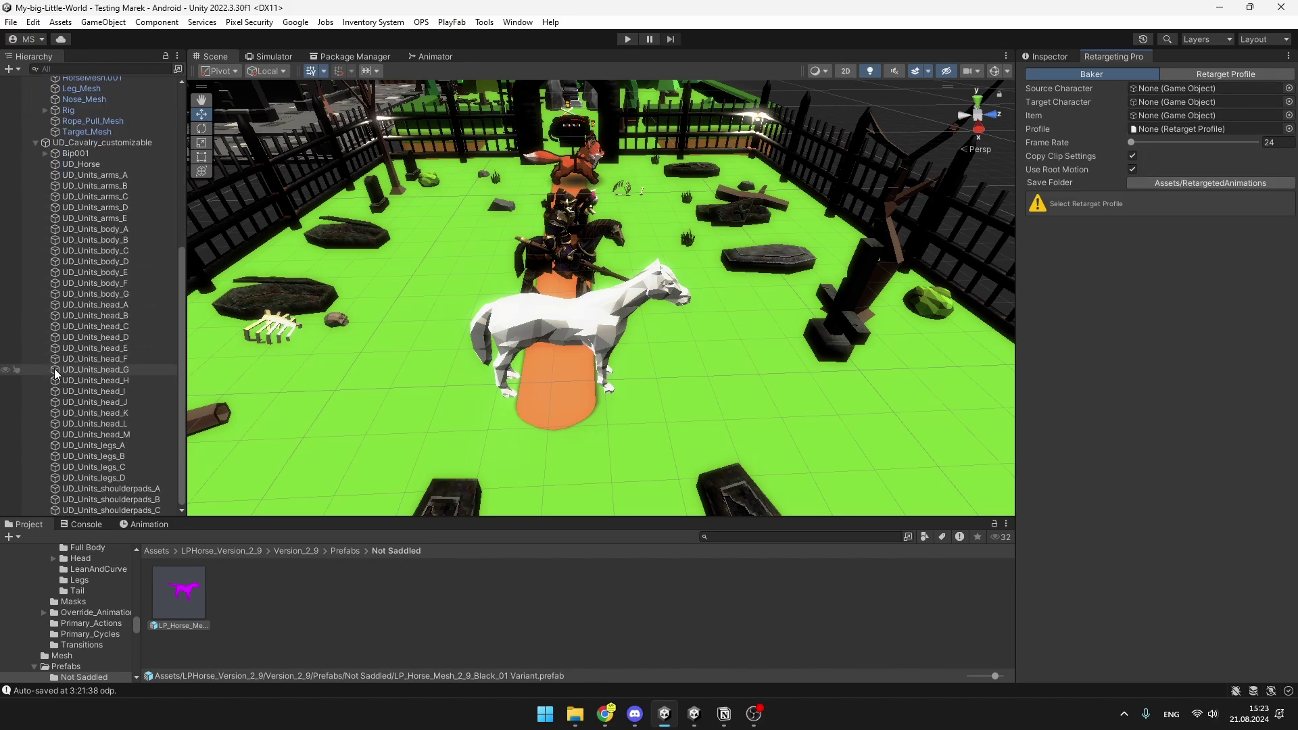
scroll(84, 375, up, 4)
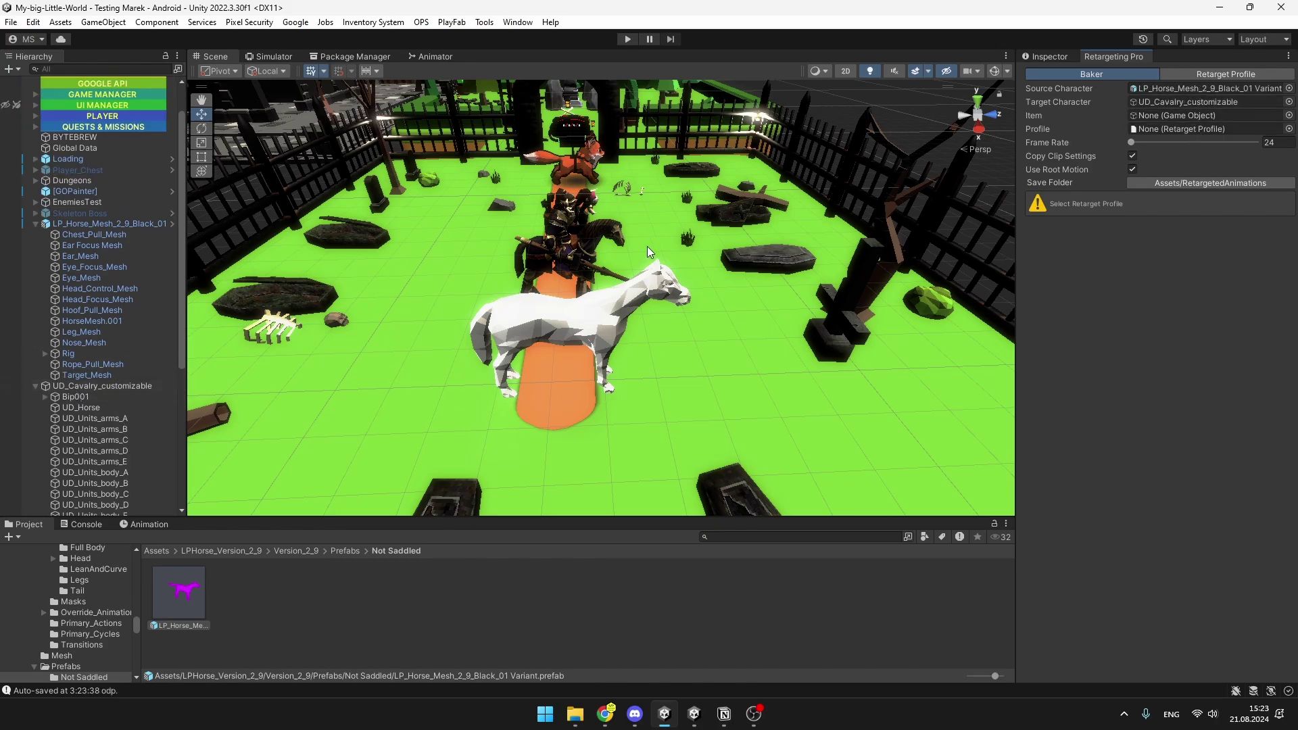
Set the baker's profile to HorseRetargetProfile and its animation to Rig_RearUp_Full_Left
click(1289, 129)
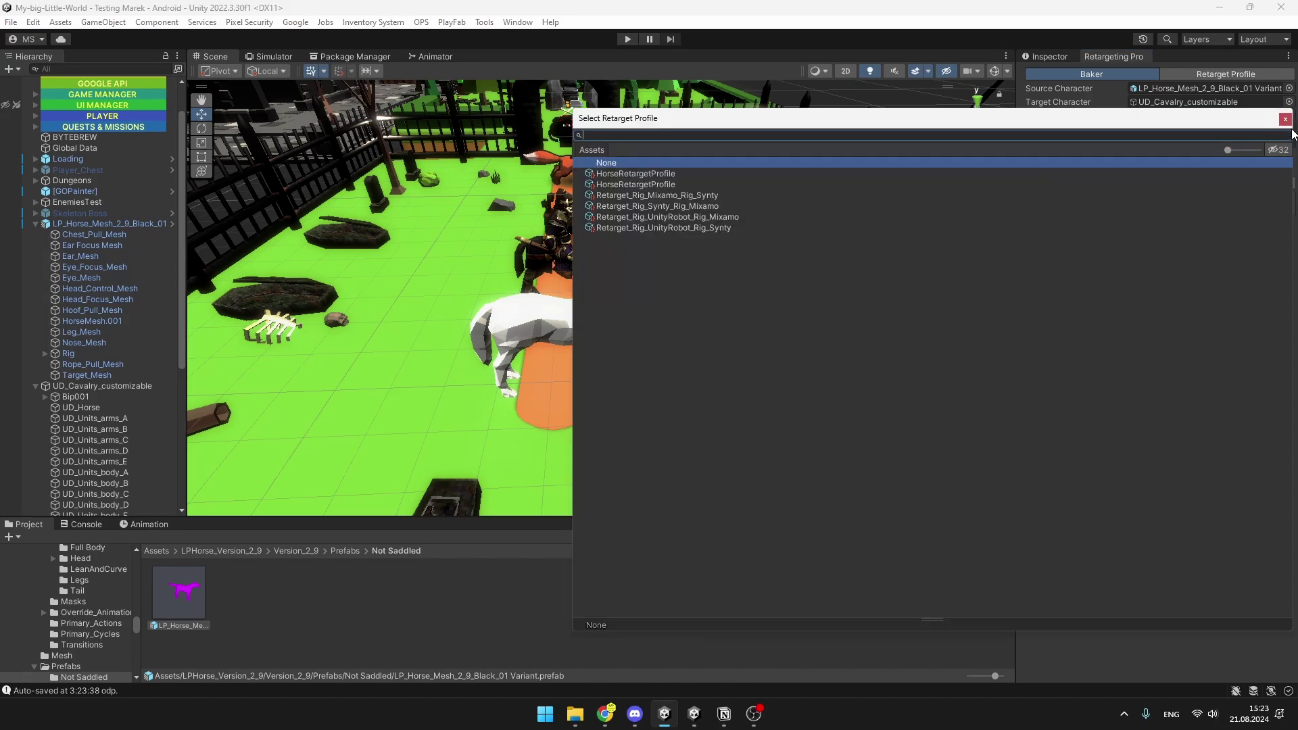
double_click(702, 180)
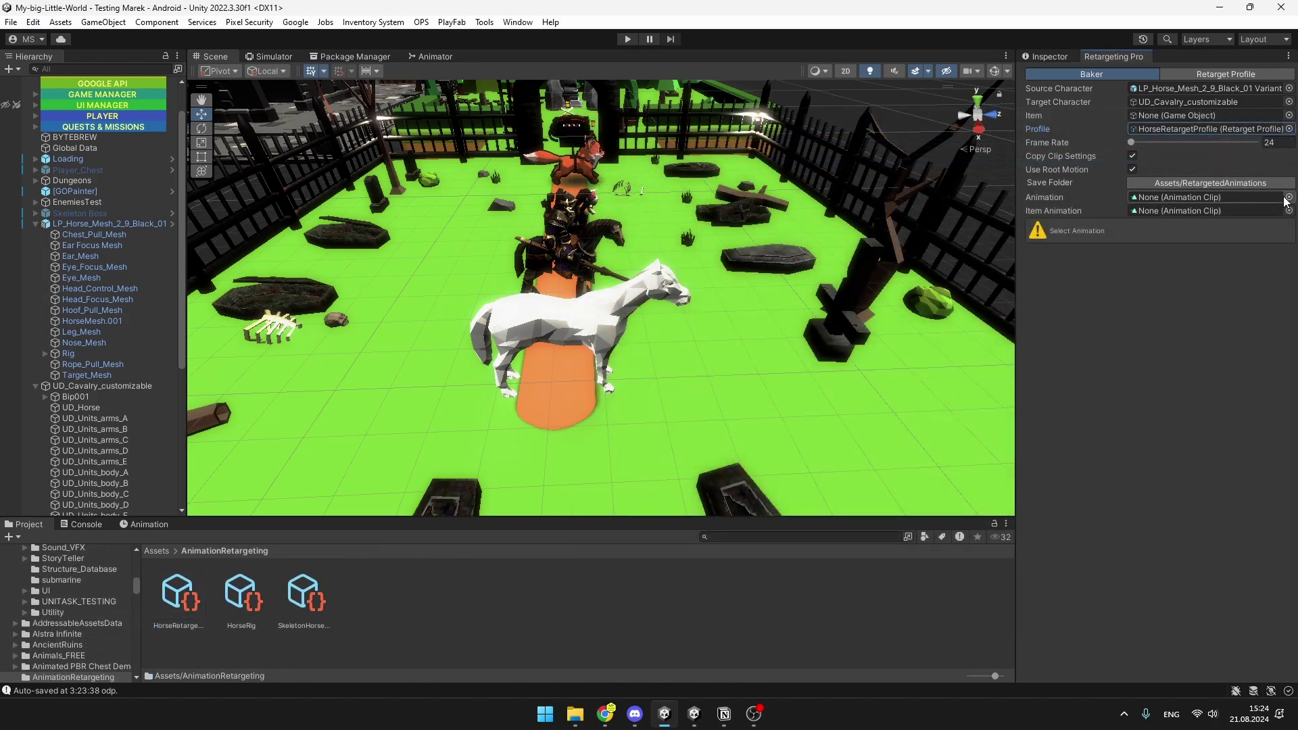
click(1289, 198)
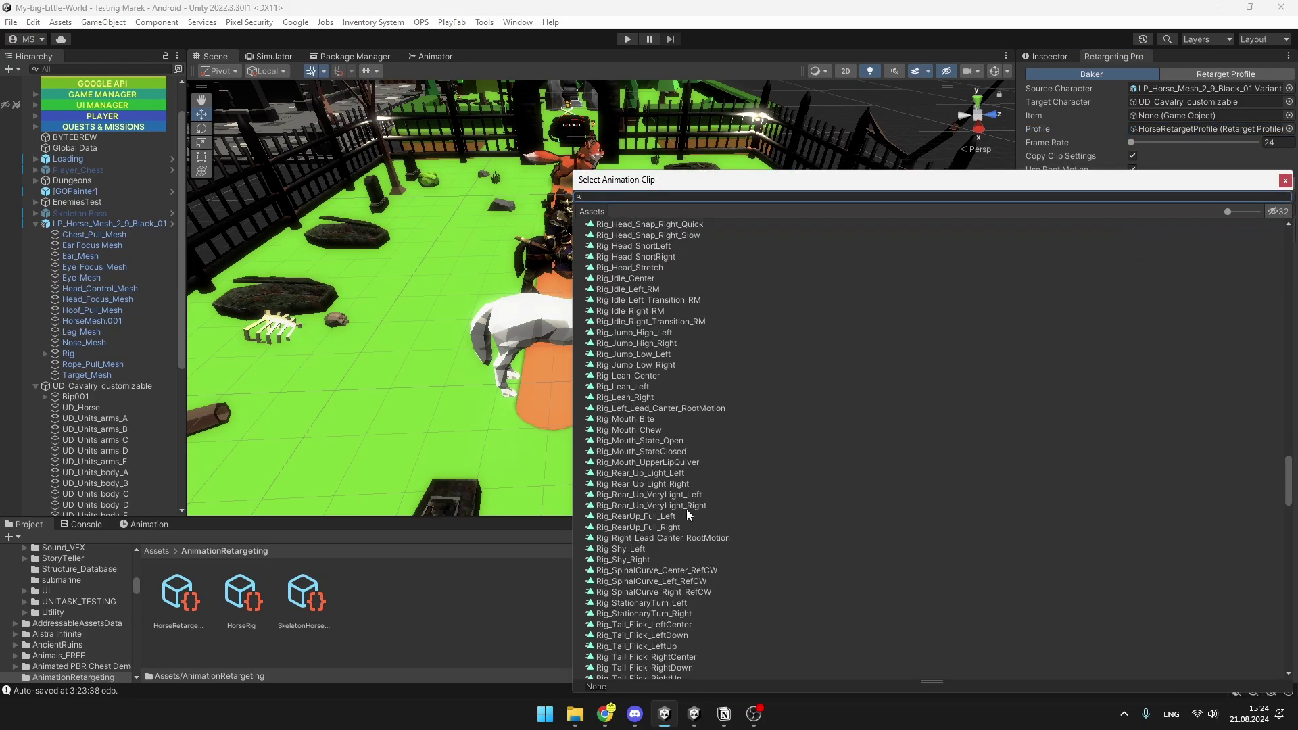
double_click(676, 517)
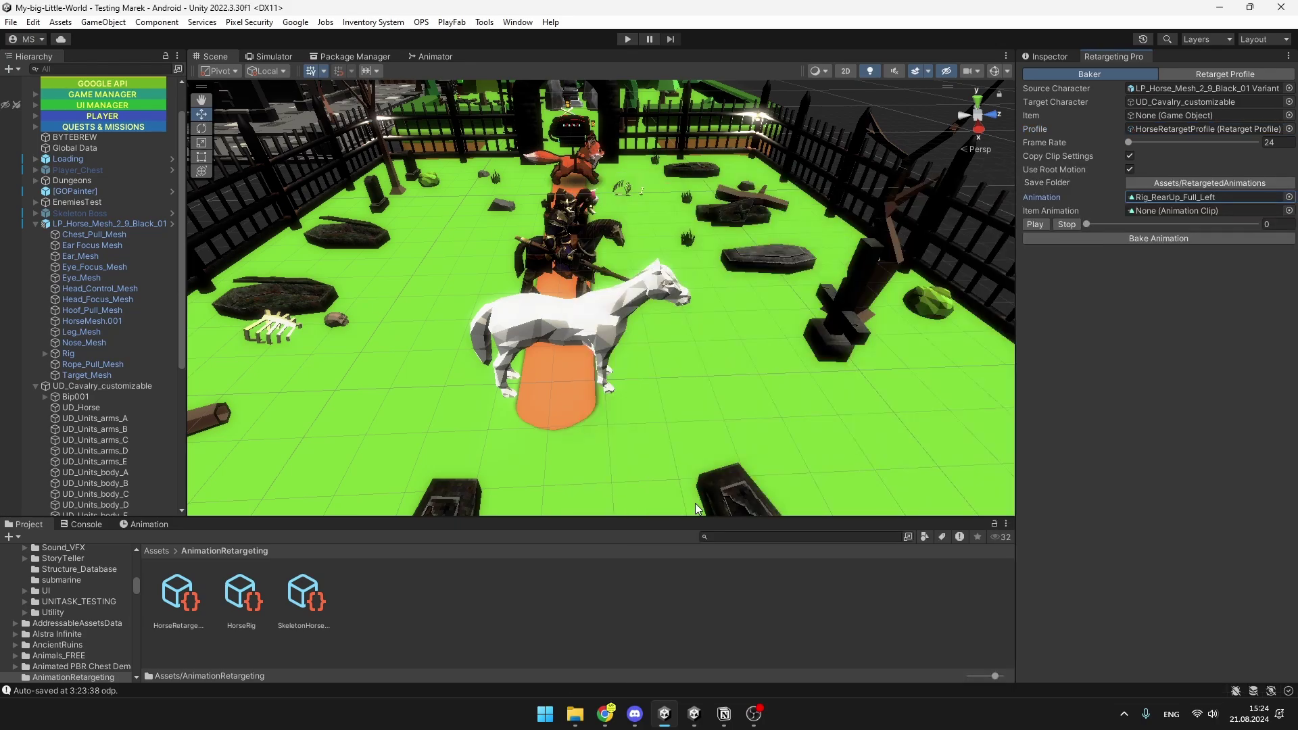
Play the retargeted rear-up preview and scrub the timeline to 0.6, 0.63 and 1.7
click(1040, 224)
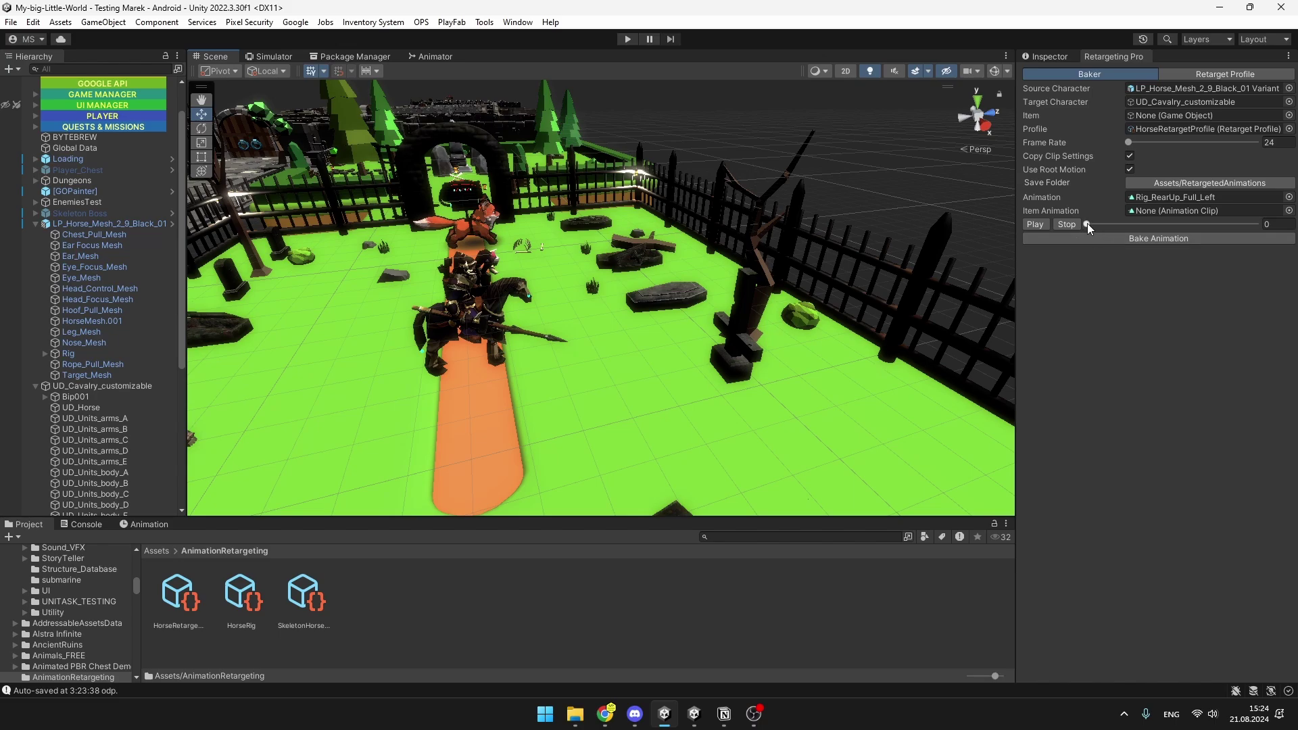
drag(1087, 223, 1142, 246)
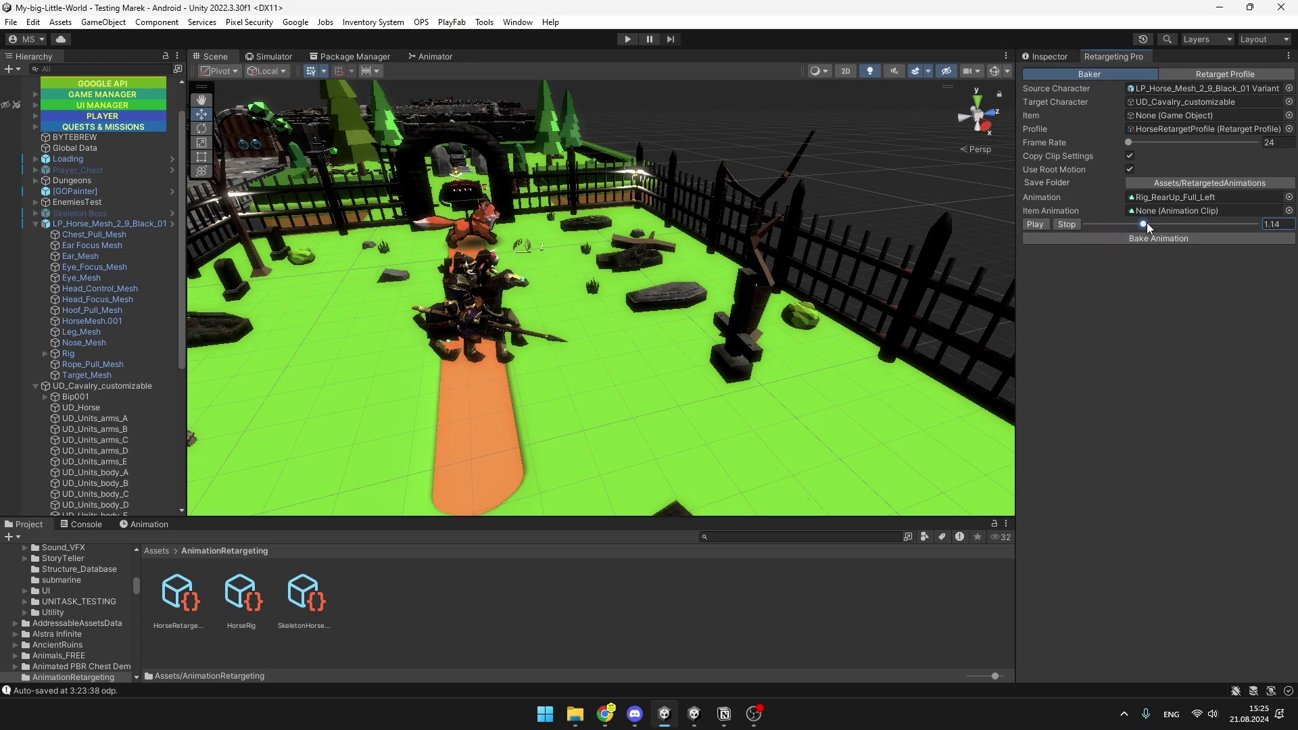
drag(1147, 227, 1118, 225)
right_drag(798, 291, 788, 284)
drag(1120, 225, 1258, 228)
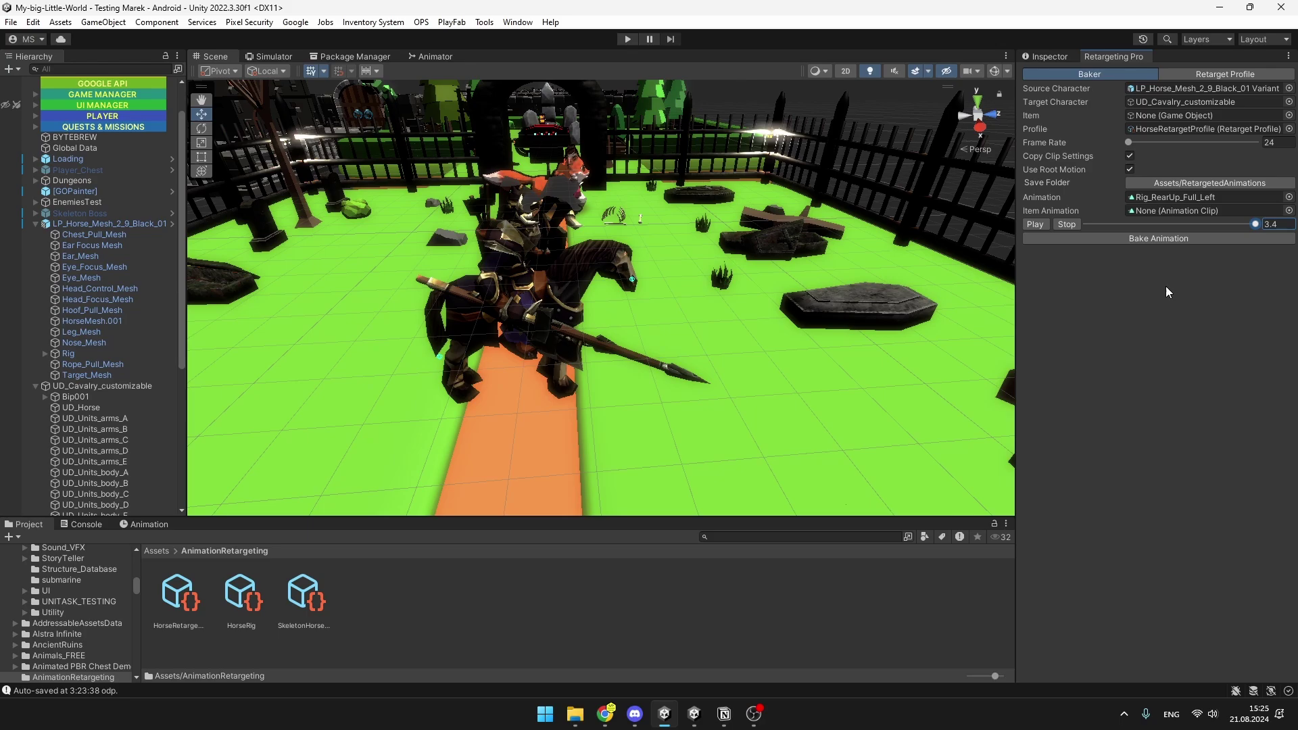
click(311, 612)
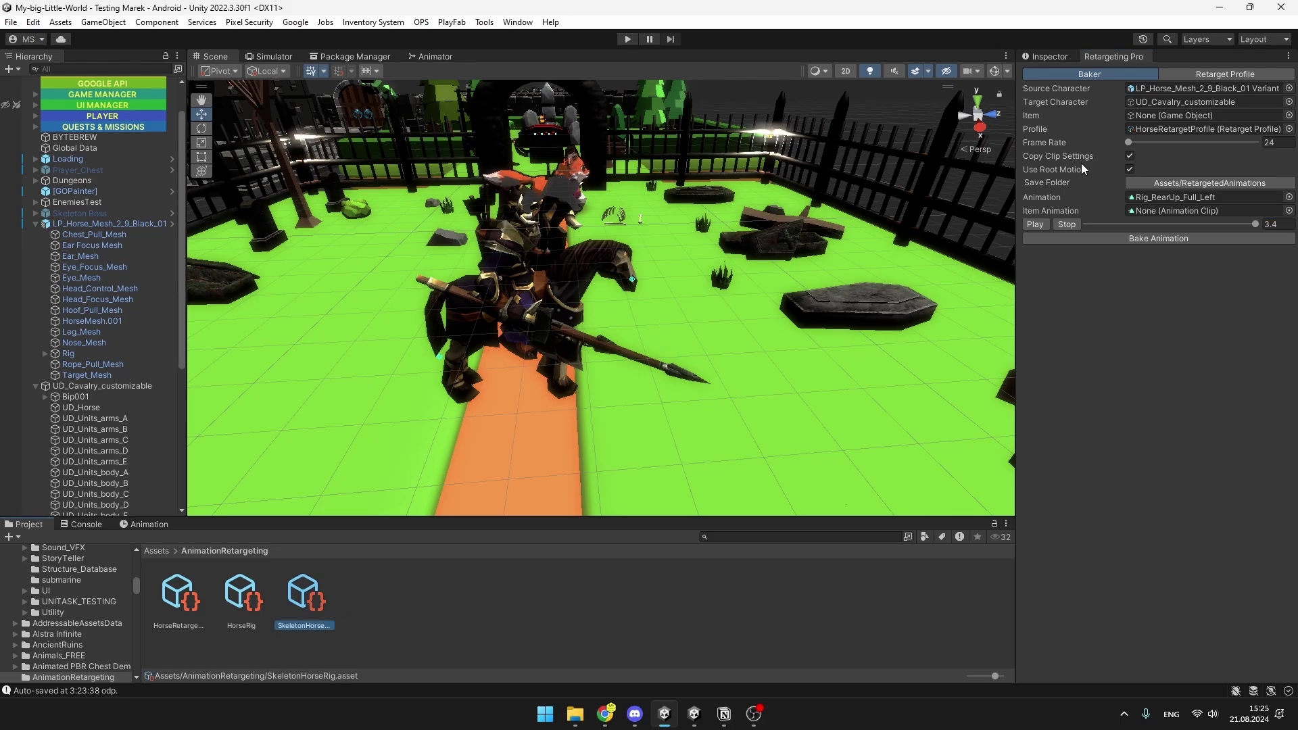
click(1049, 57)
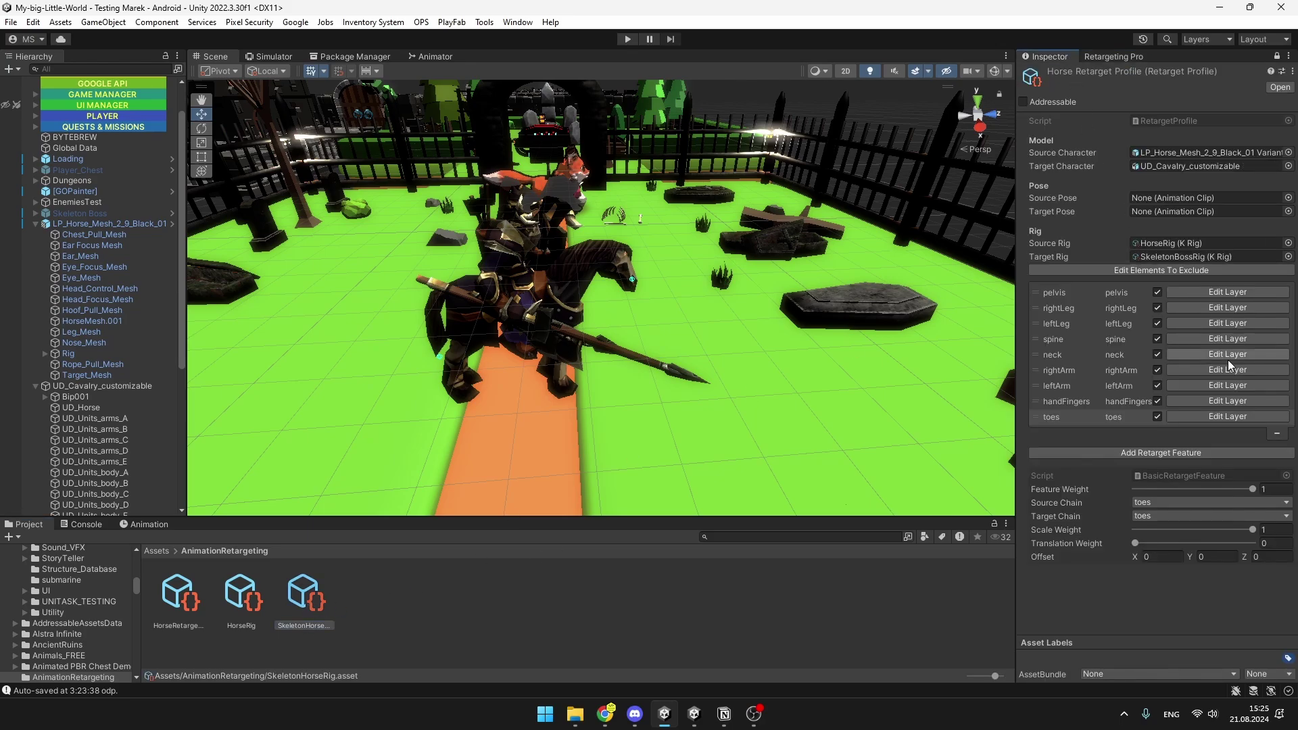
click(1214, 306)
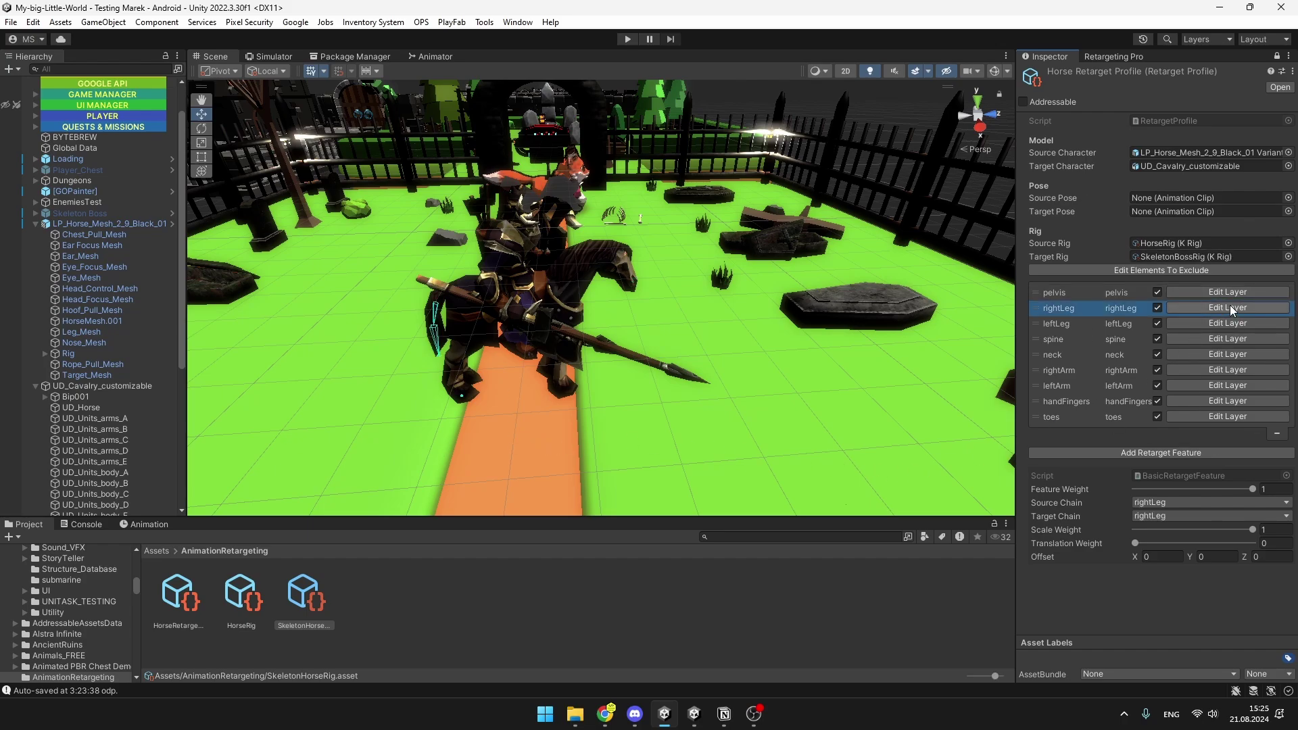
click(1228, 308)
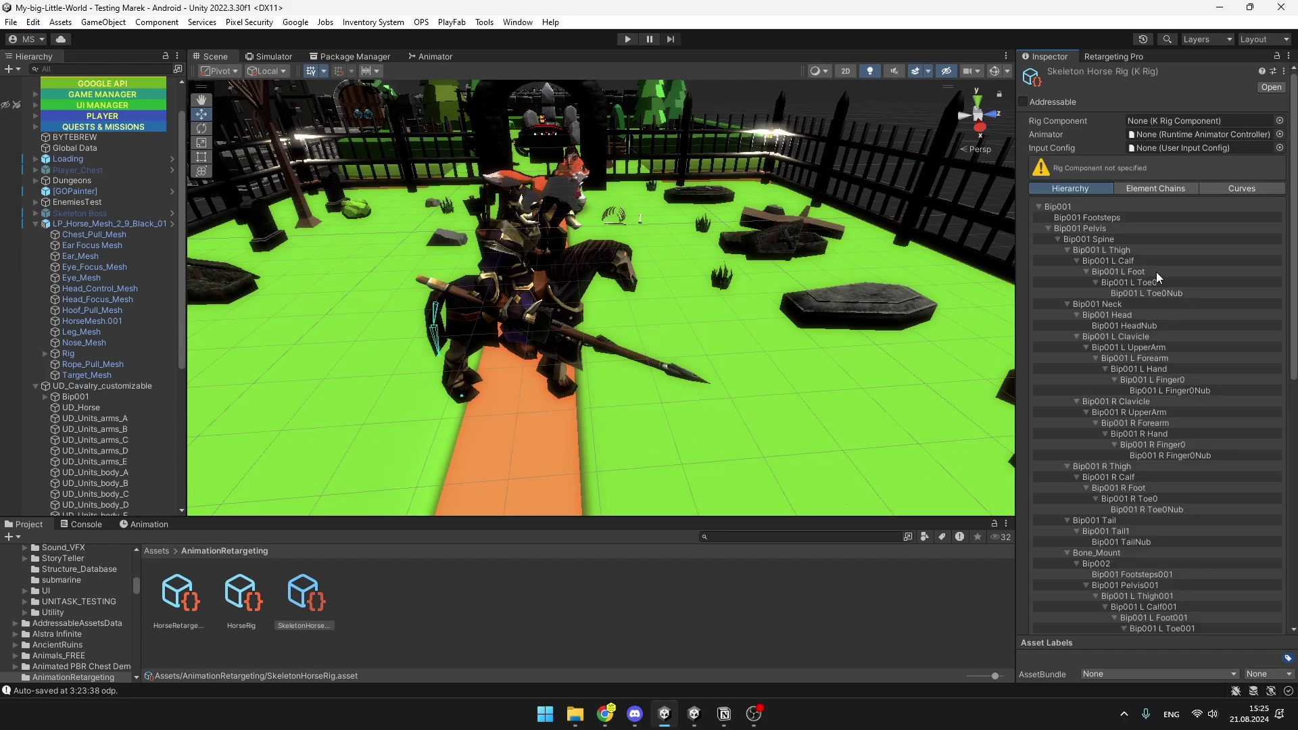
click(1171, 181)
click(1174, 257)
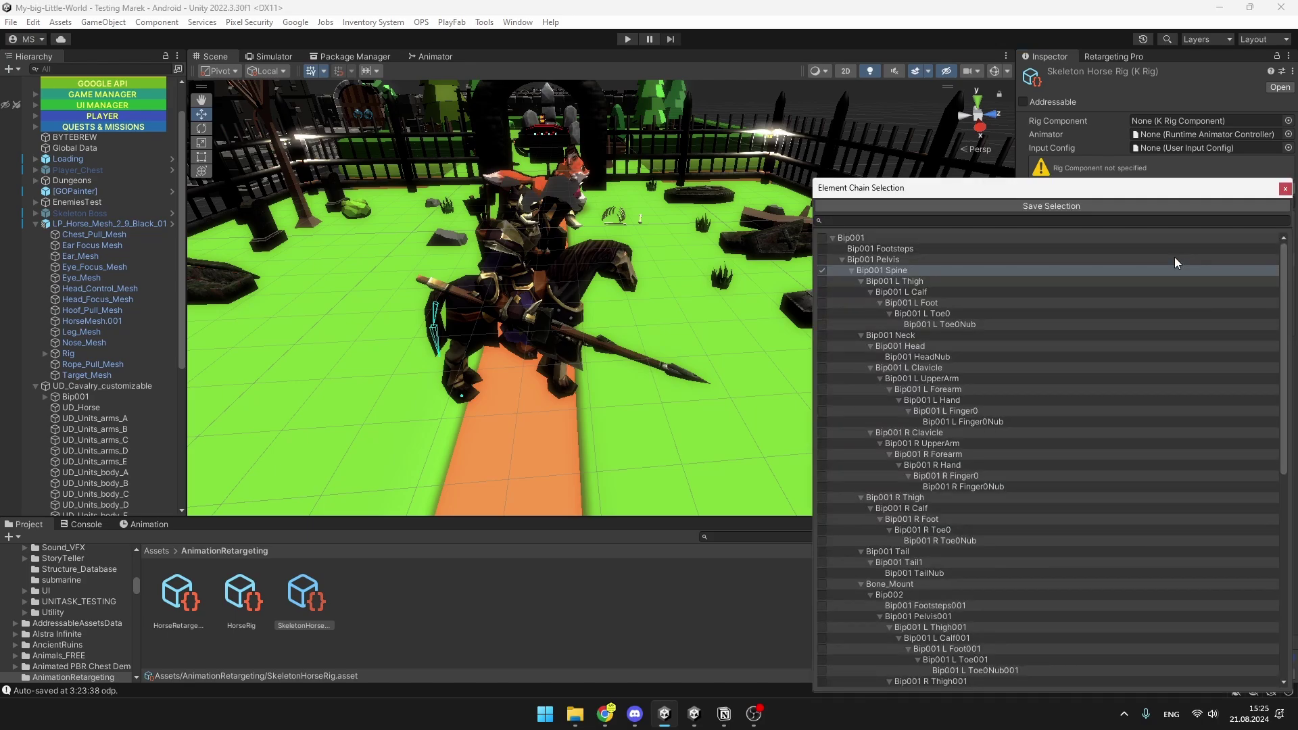
click(1286, 189)
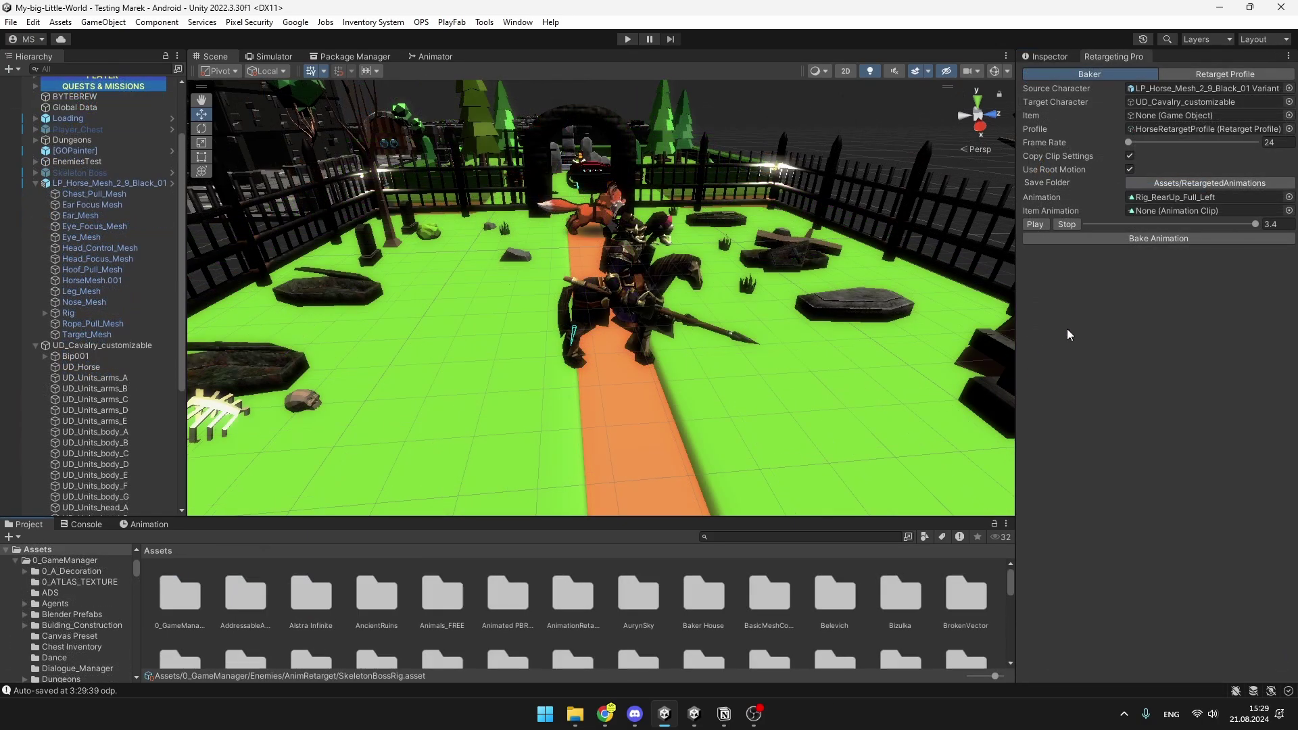
Bake the retargeted animation, then play UD_cavalry_mage_12_rush in an enlarged Inspector preview
click(1244, 237)
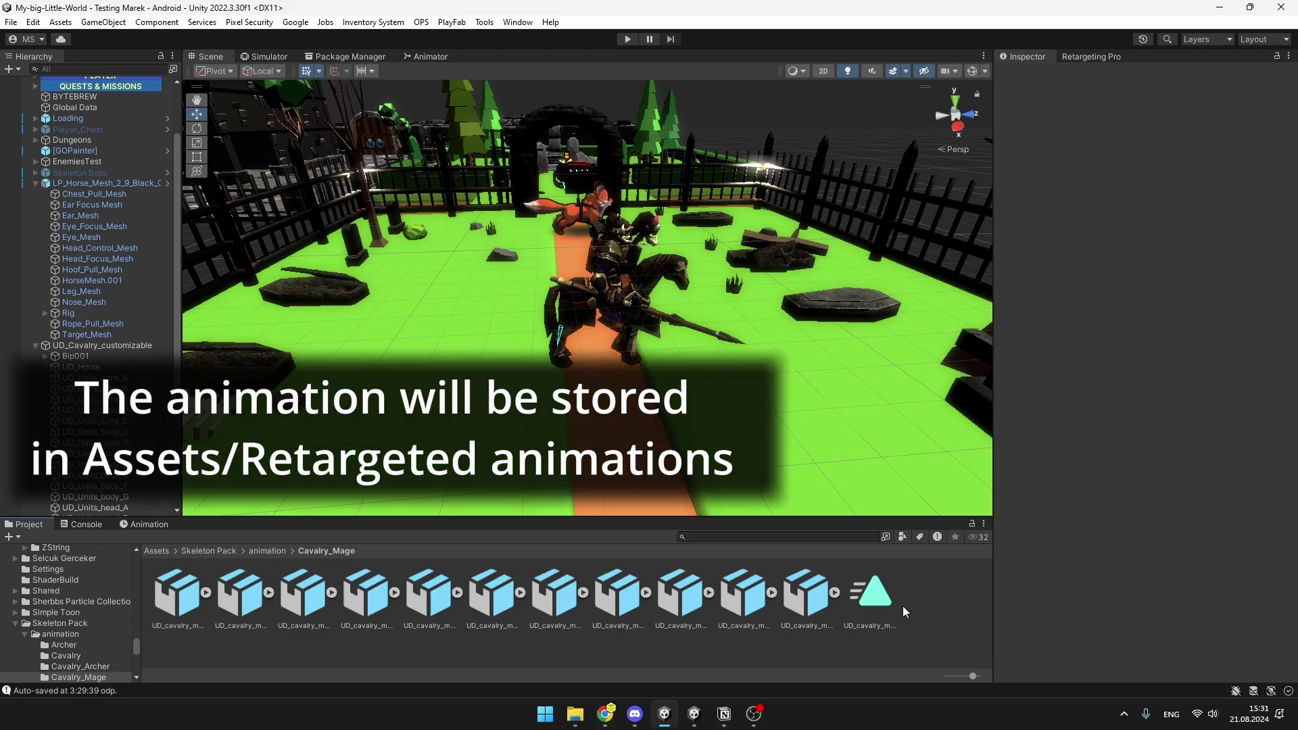
click(872, 599)
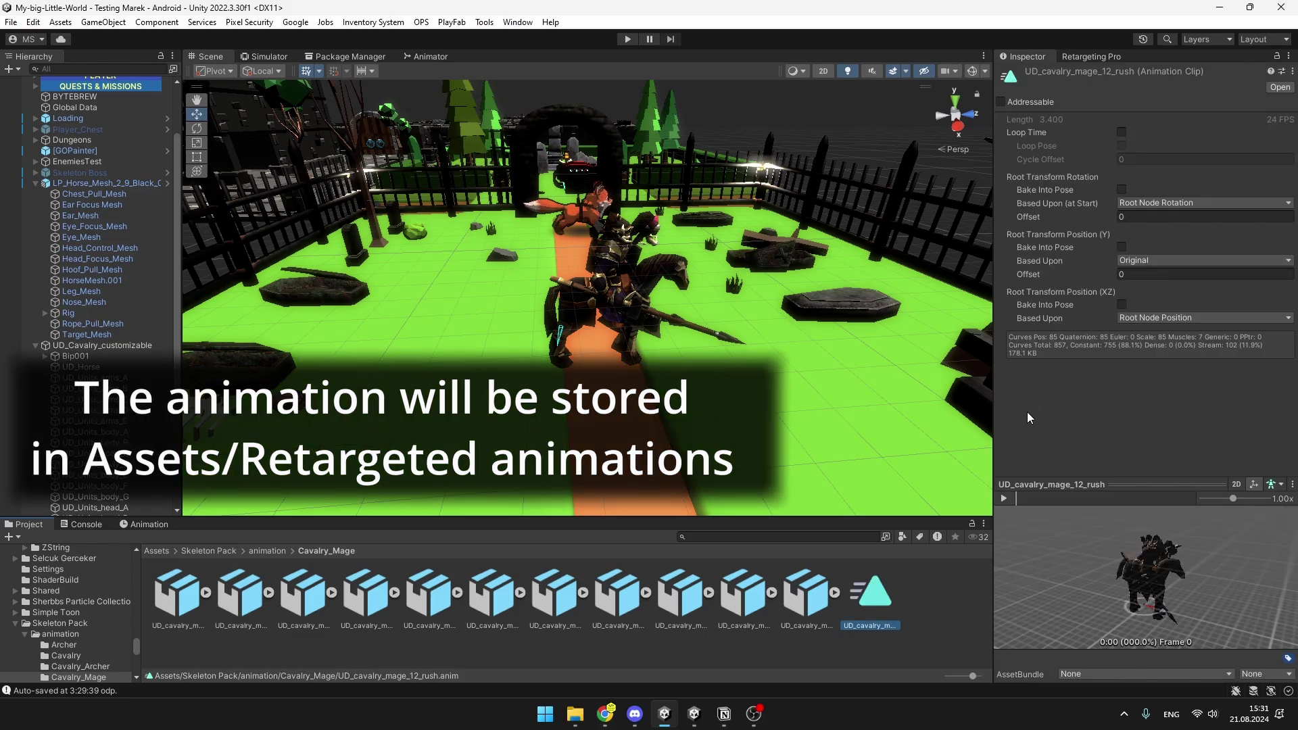
drag(993, 413, 631, 416)
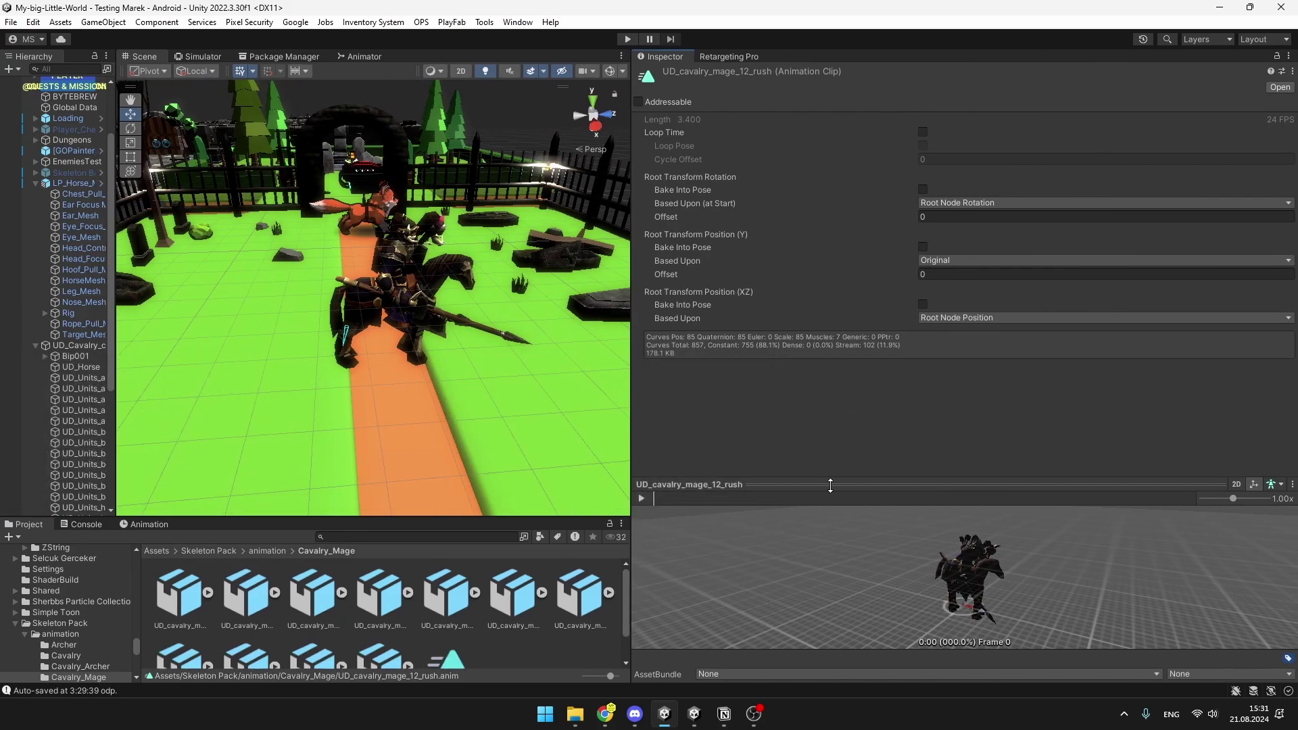
drag(831, 485, 856, 285)
click(642, 332)
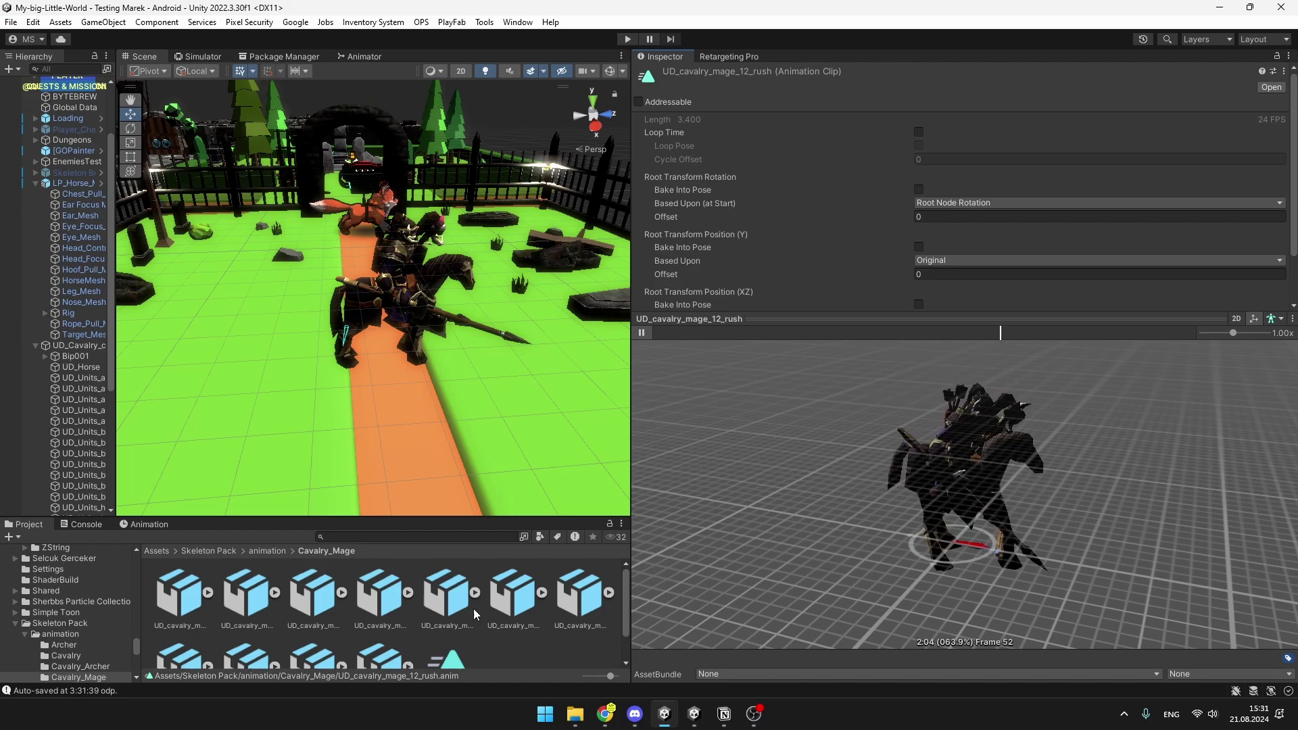
scroll(467, 615, down, 1)
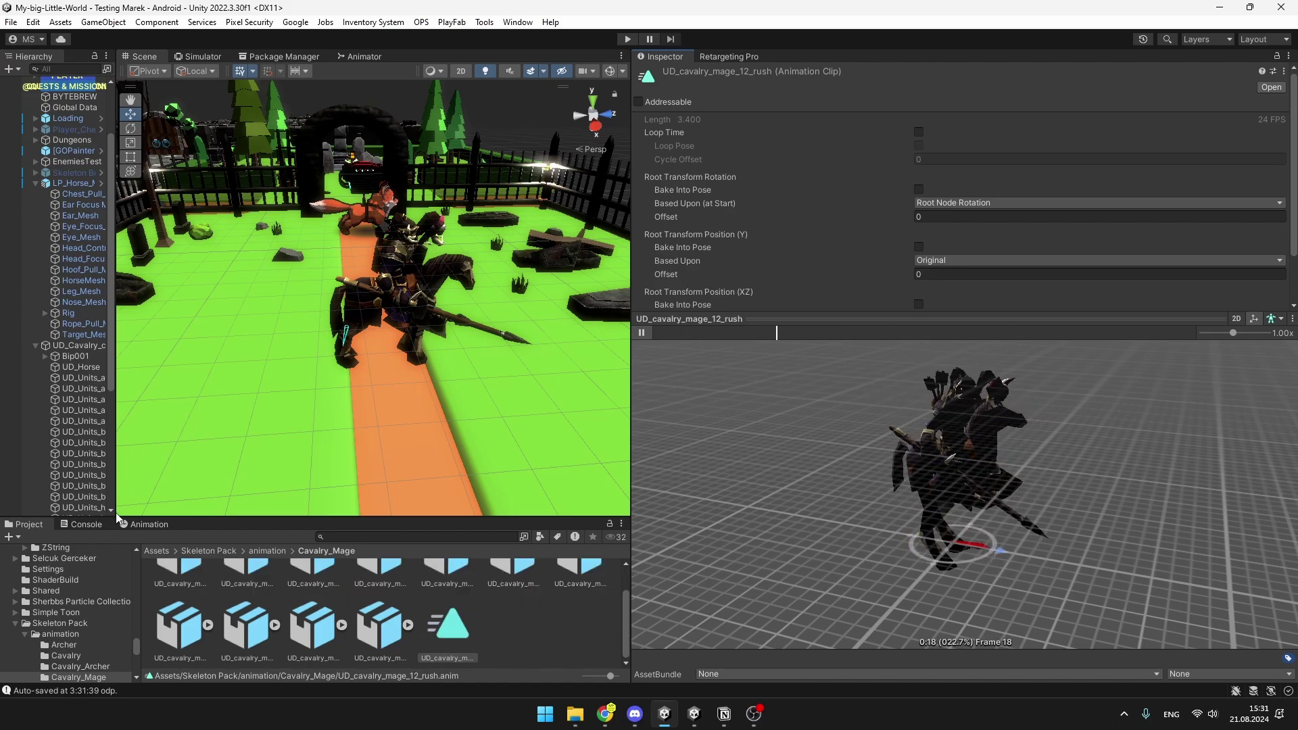
Show UD_cavalry_mage_12_rush's keyframes in the Animation dopesheet beside a widened scene area
click(136, 525)
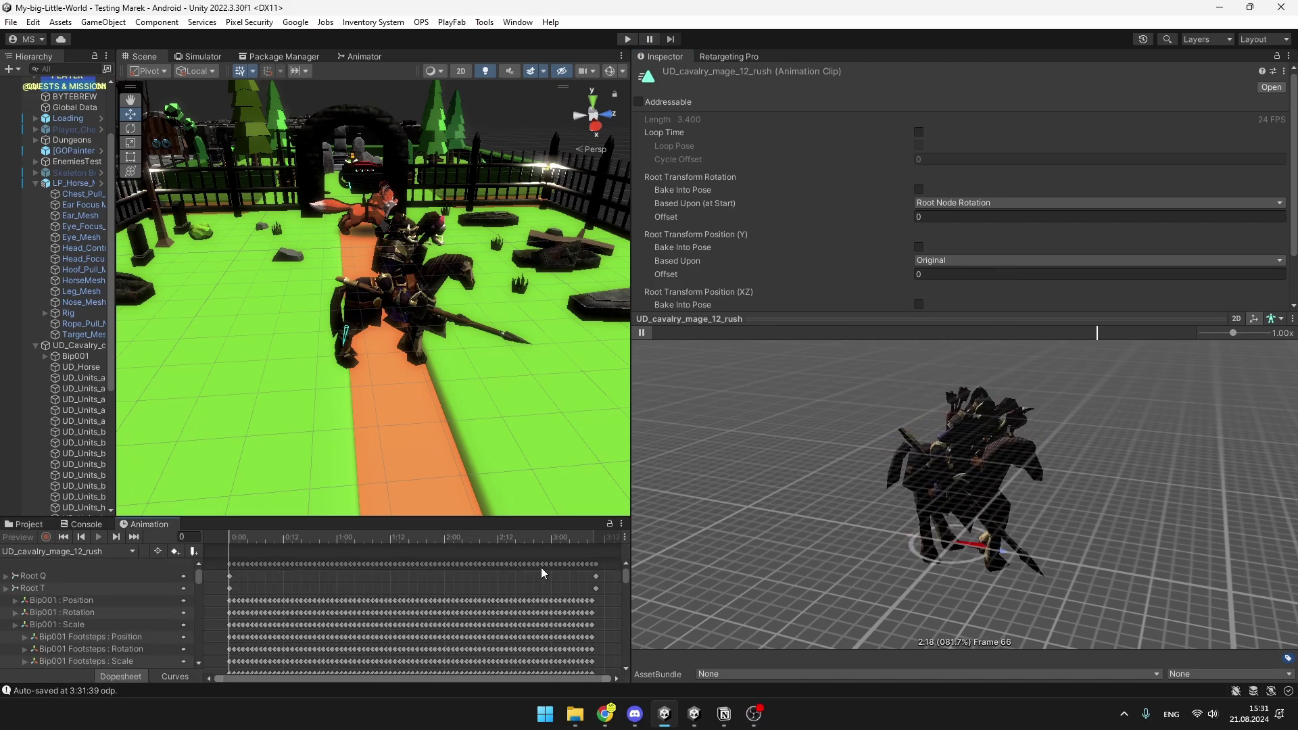
scroll(389, 586, up, 2)
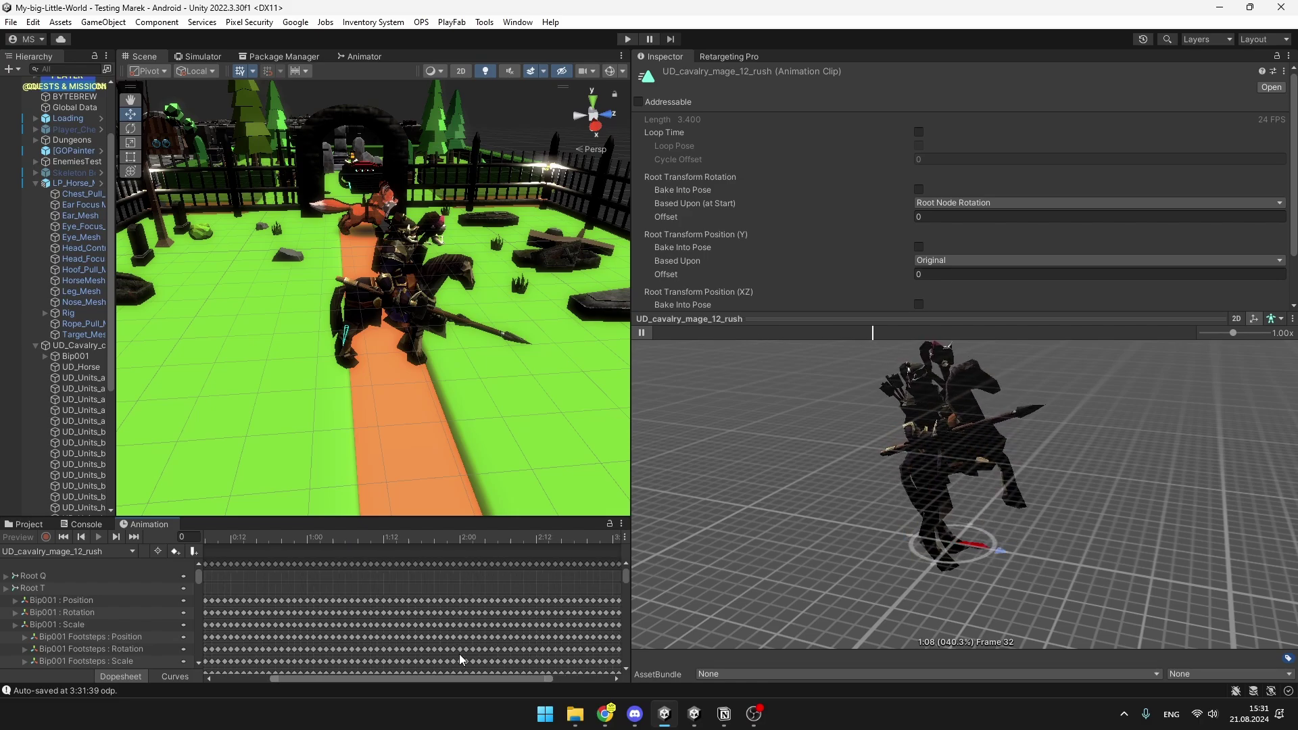
drag(631, 584, 737, 539)
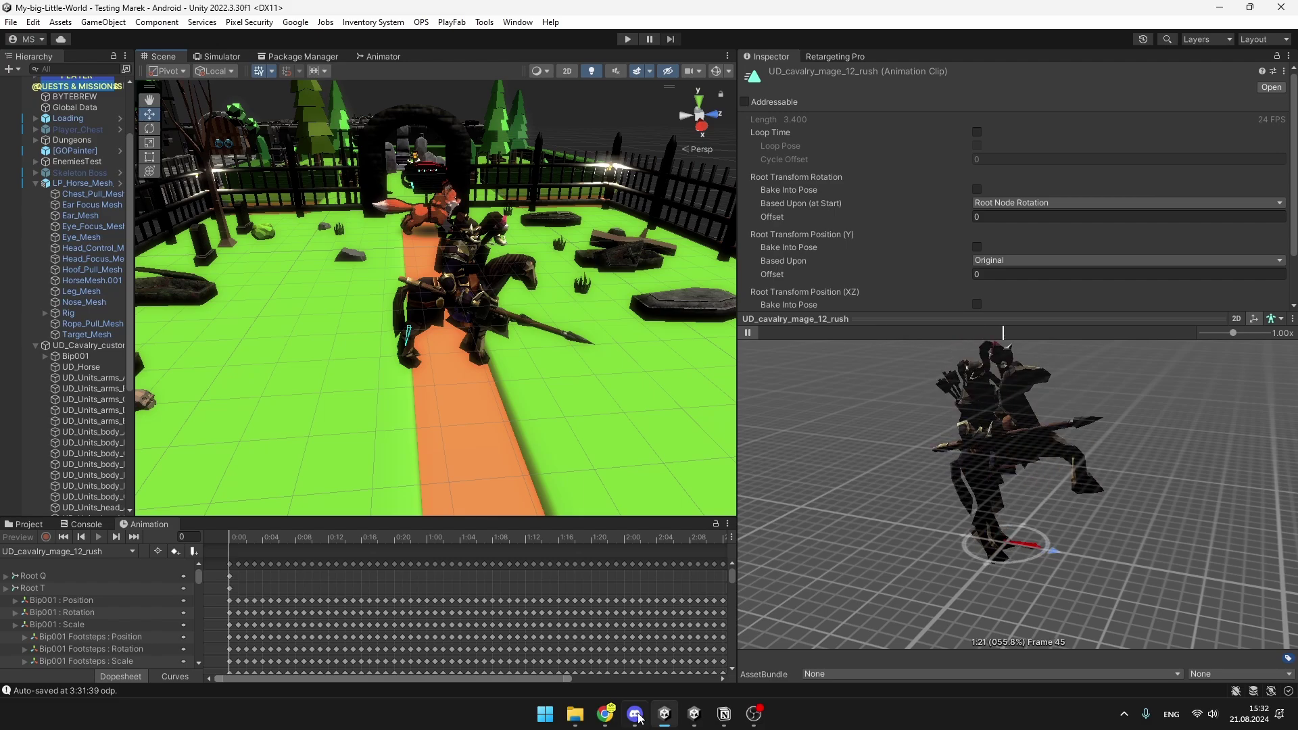
key(alt+Tab)
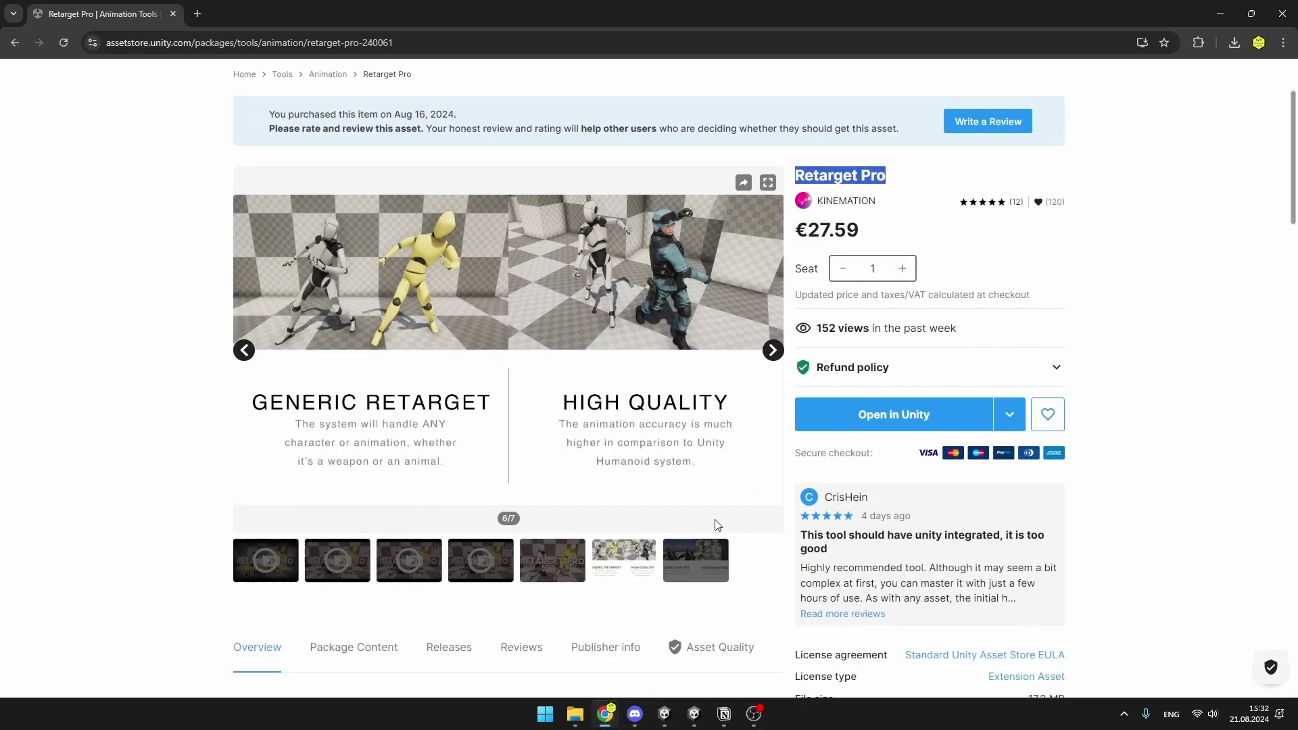
key(alt+Tab)
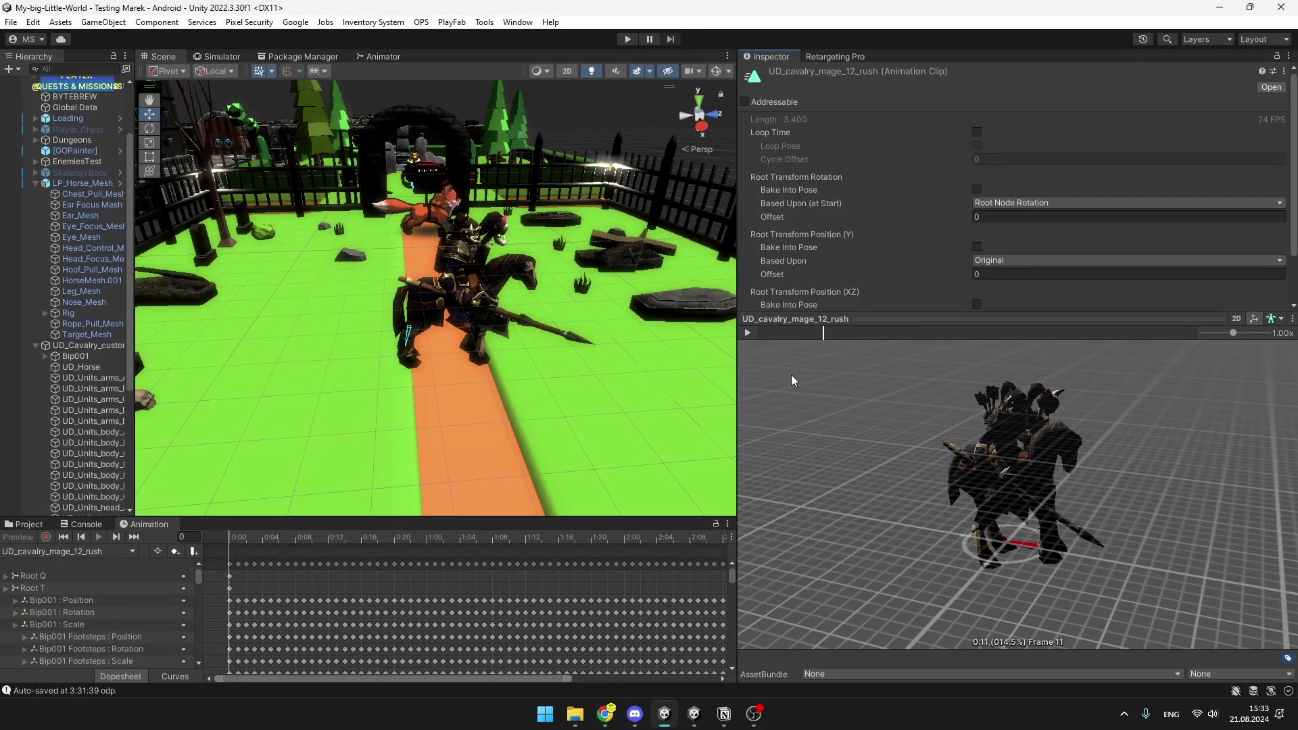